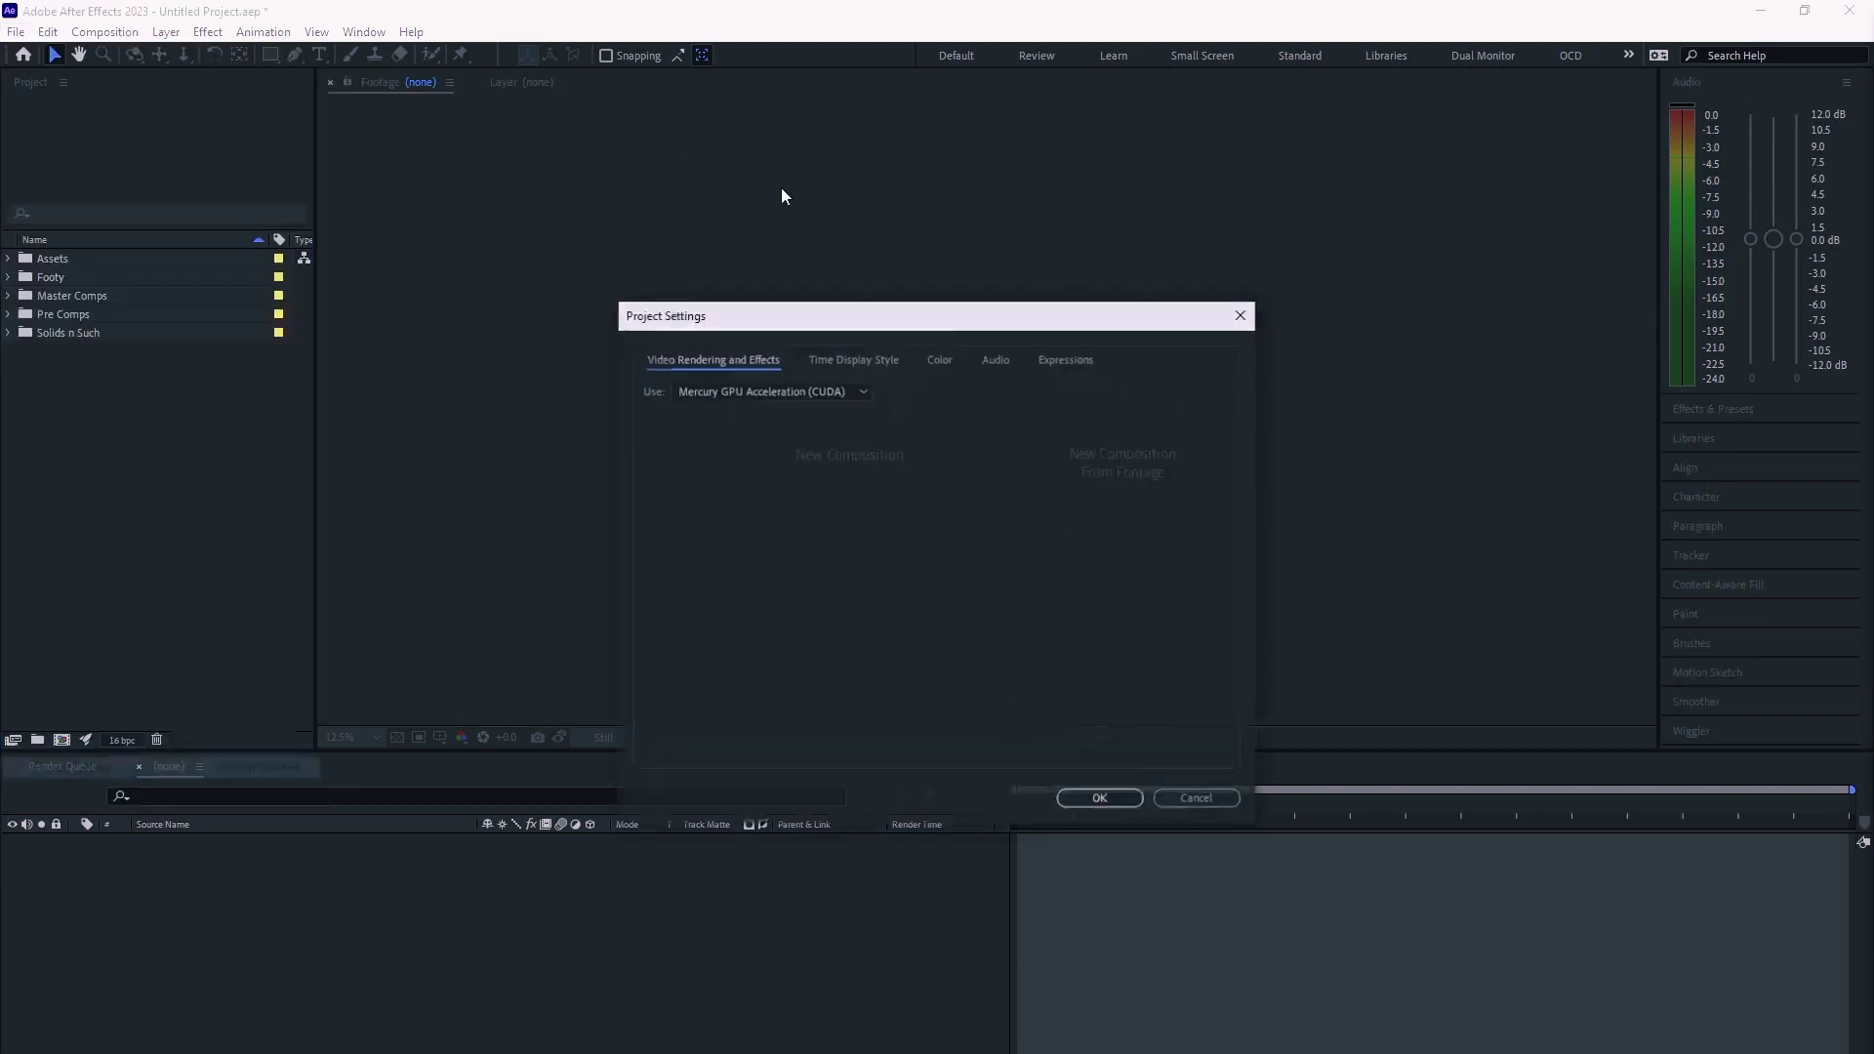
- Check the project's colour settings on the Project Settings Color tab
click(940, 359)
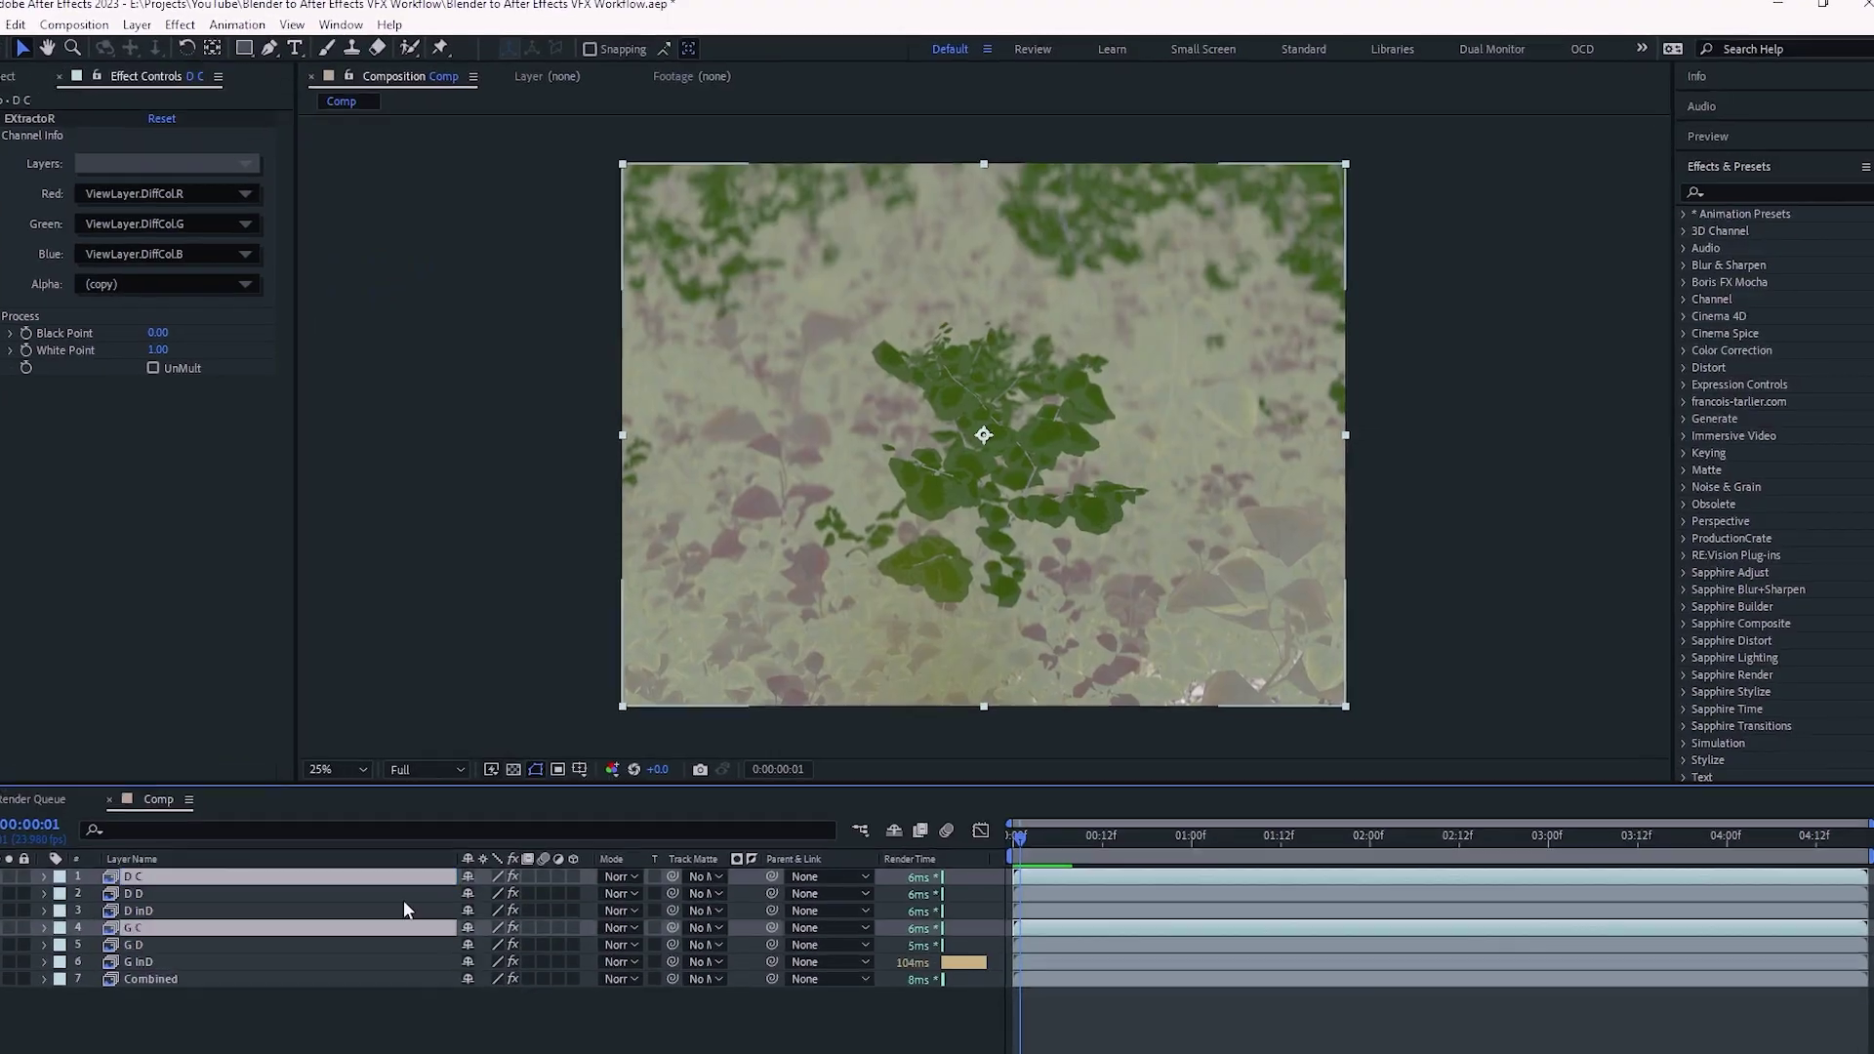
- Fade the Combined layer down to 2% opacity and switch over to Blender
drag(402, 899, 355, 942)
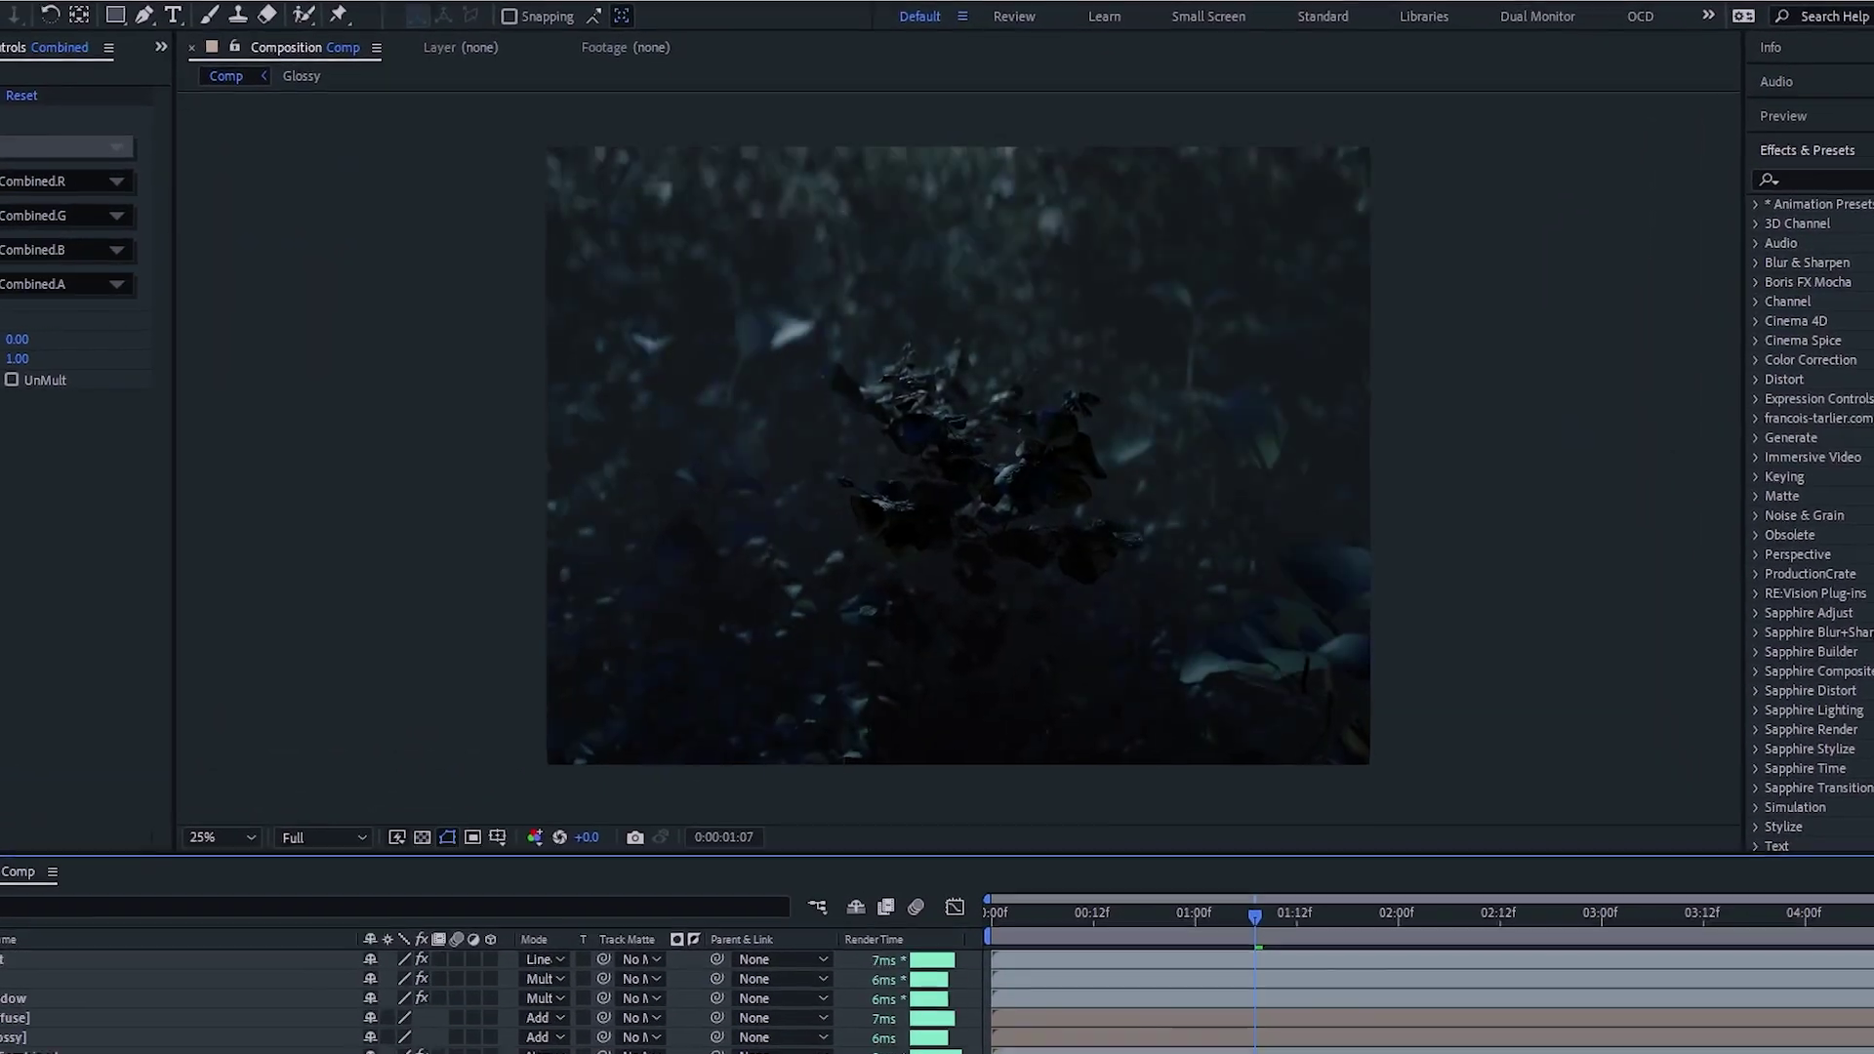
click(261, 15)
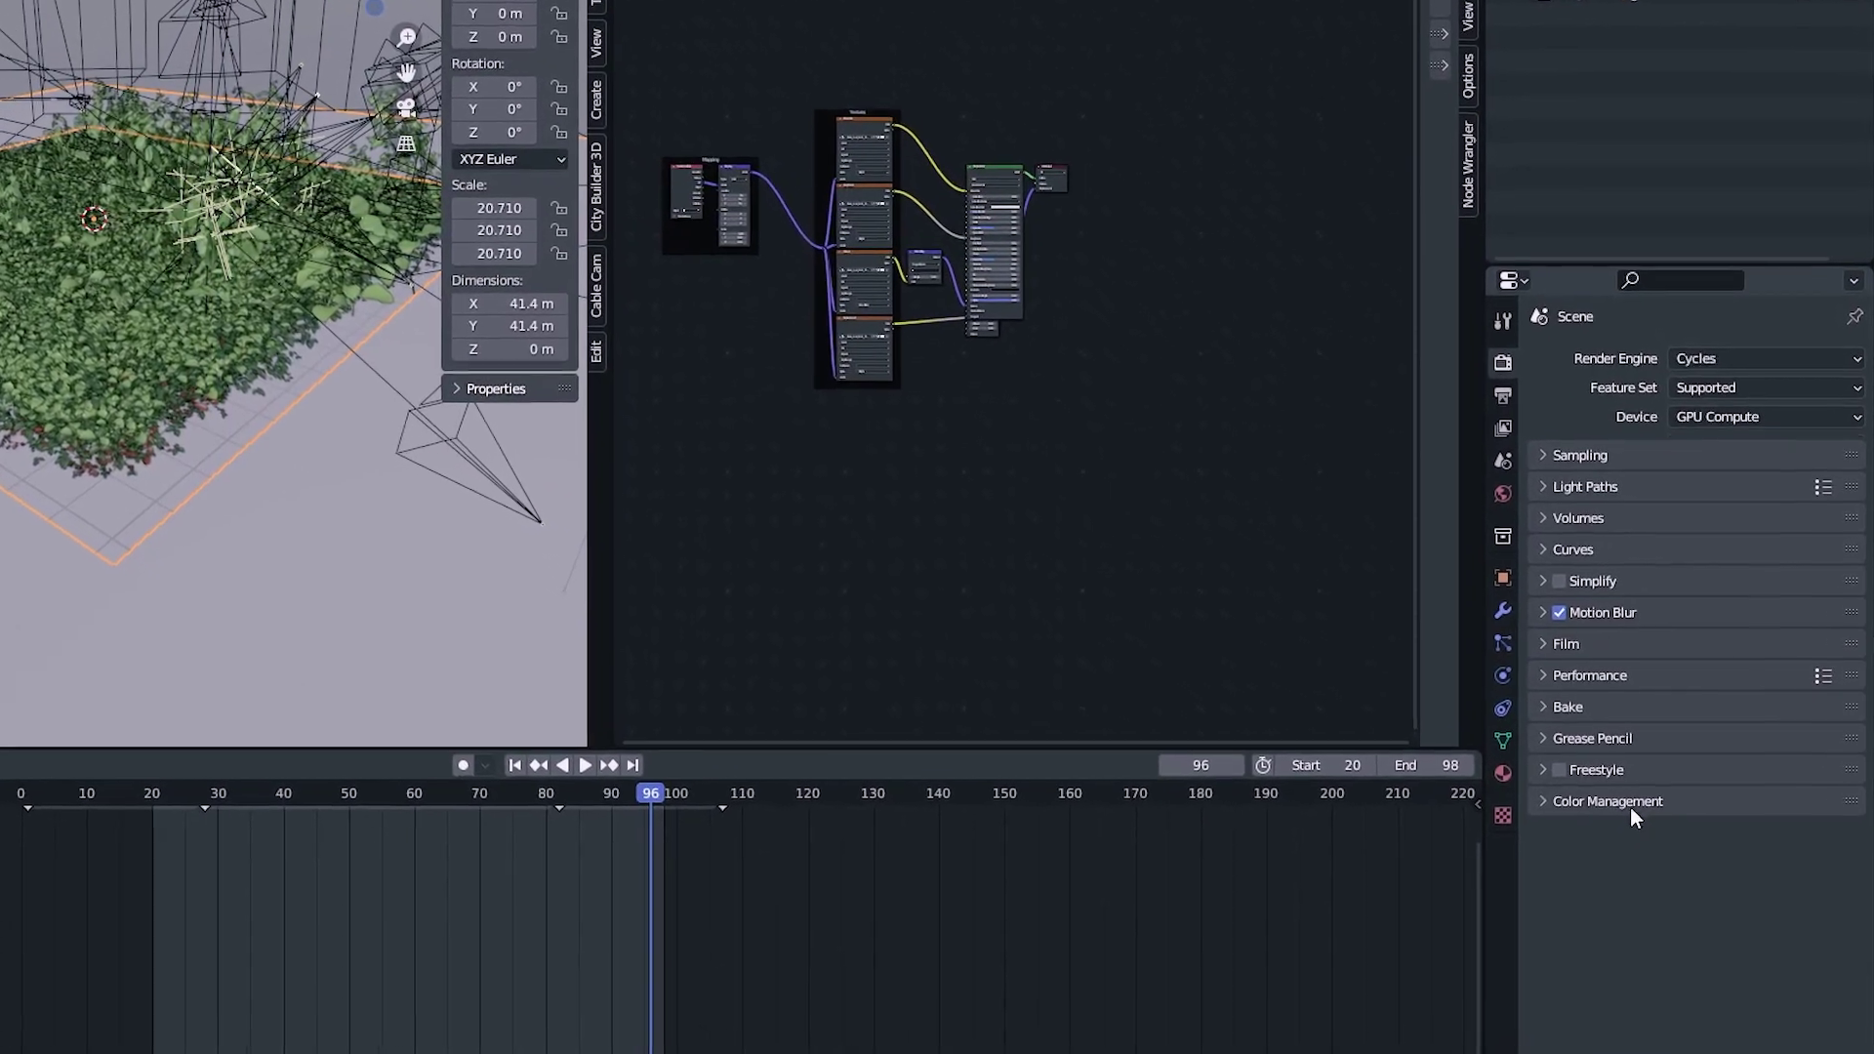
- Check Color Management, then set the leaf Image Texture nodes' colour space to role_data
click(1628, 803)
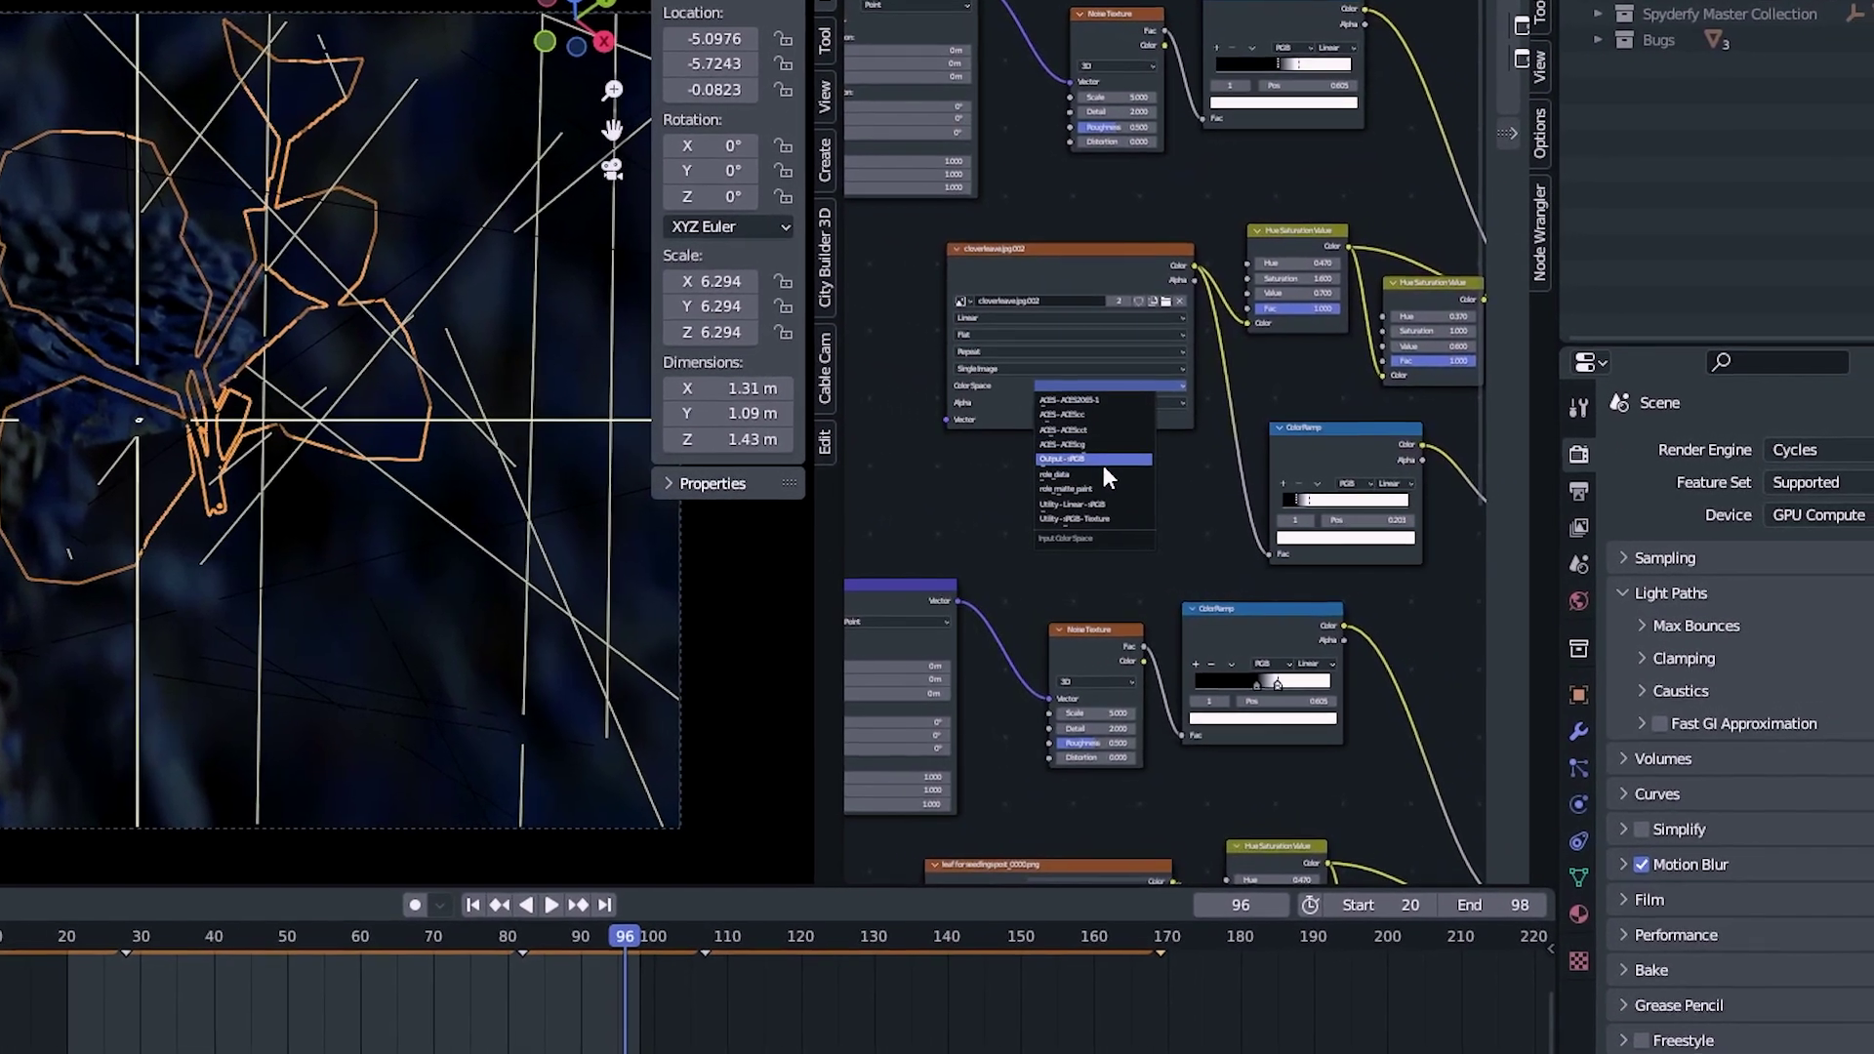
click(1083, 474)
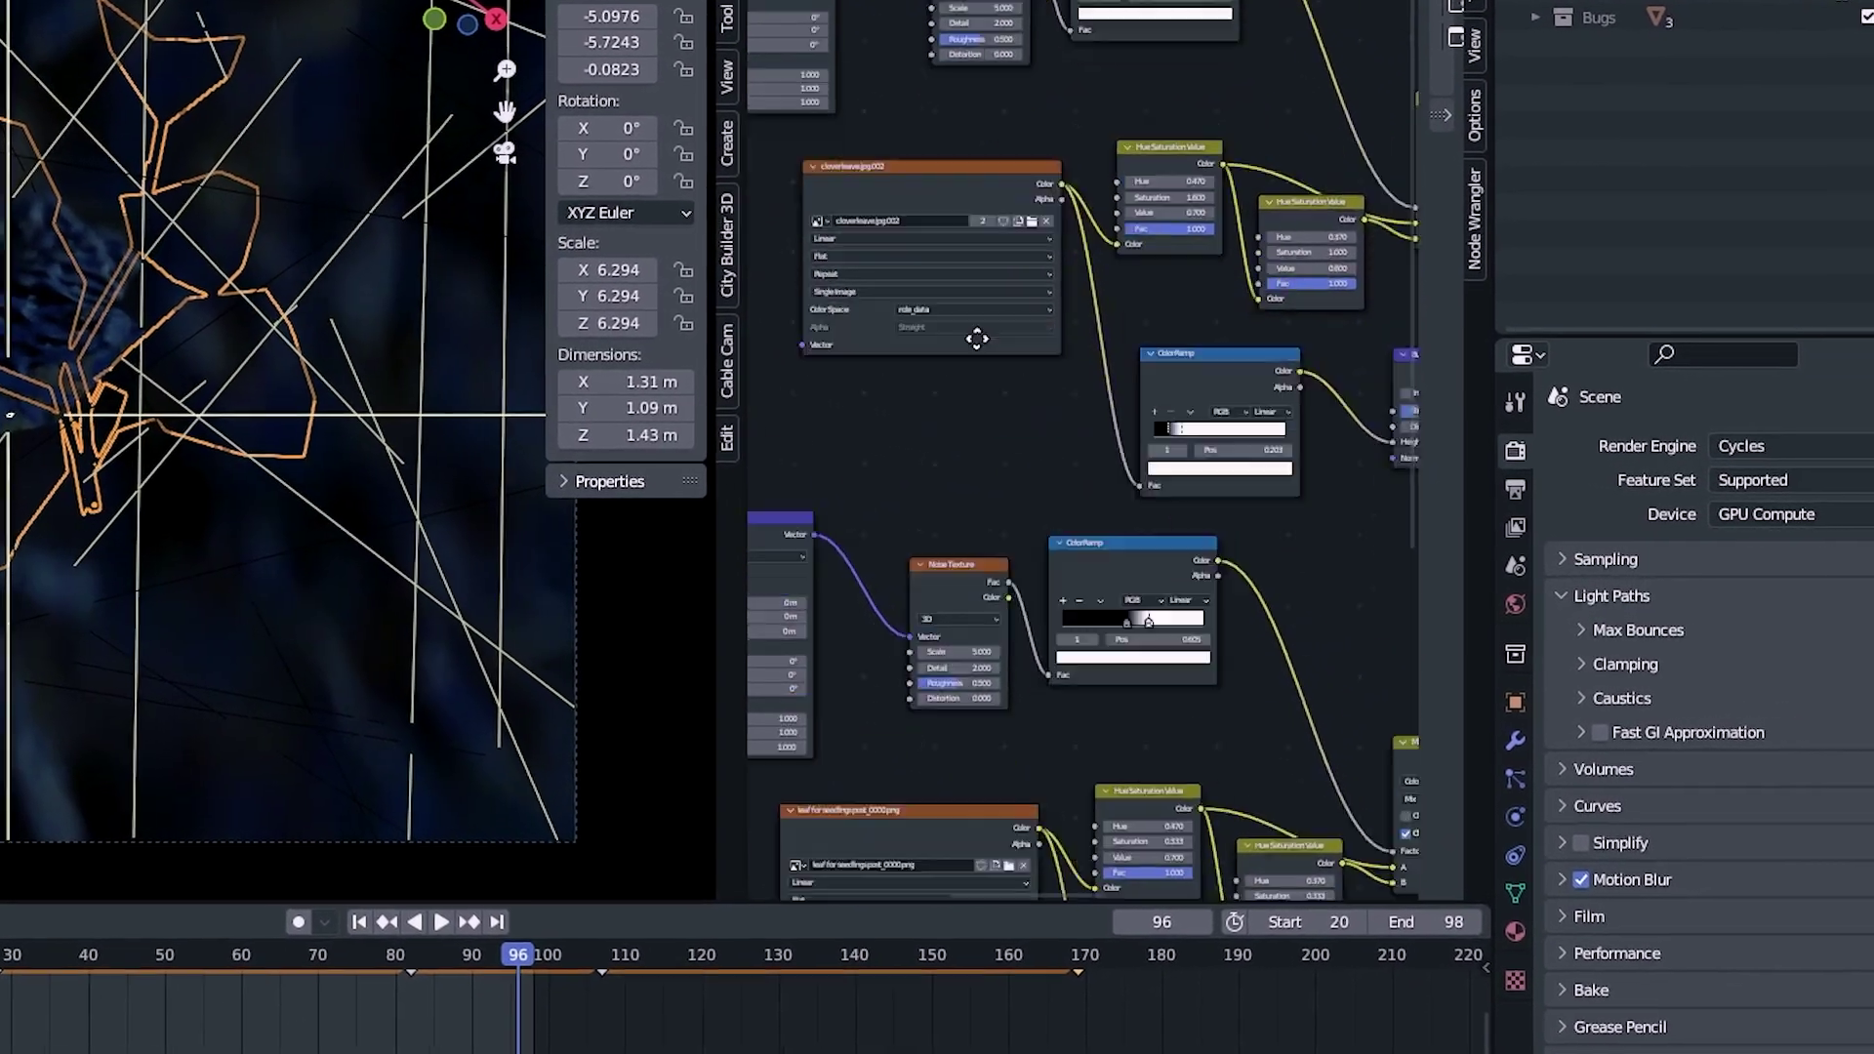
drag(976, 339, 930, 162)
click(926, 774)
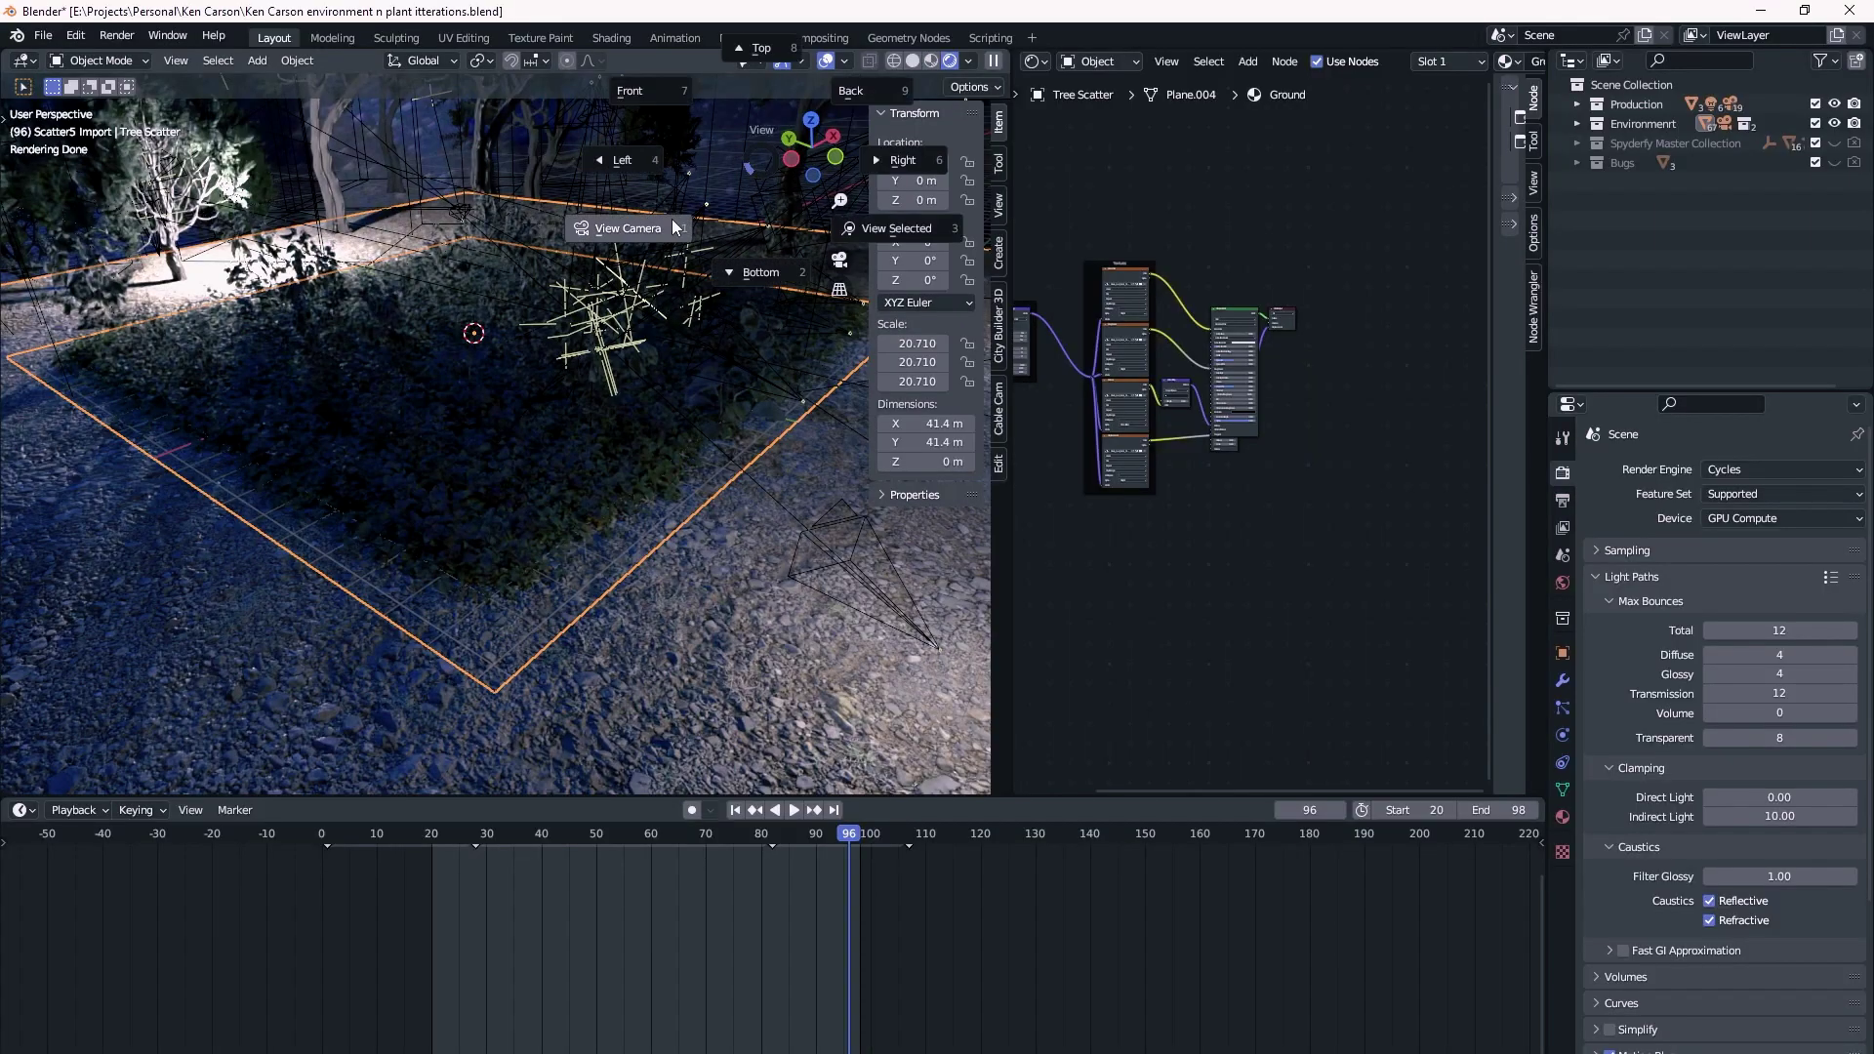
- View through the scene camera with Numpad 0 and bring up the viewport shading options
key(KP_0)
click(970, 62)
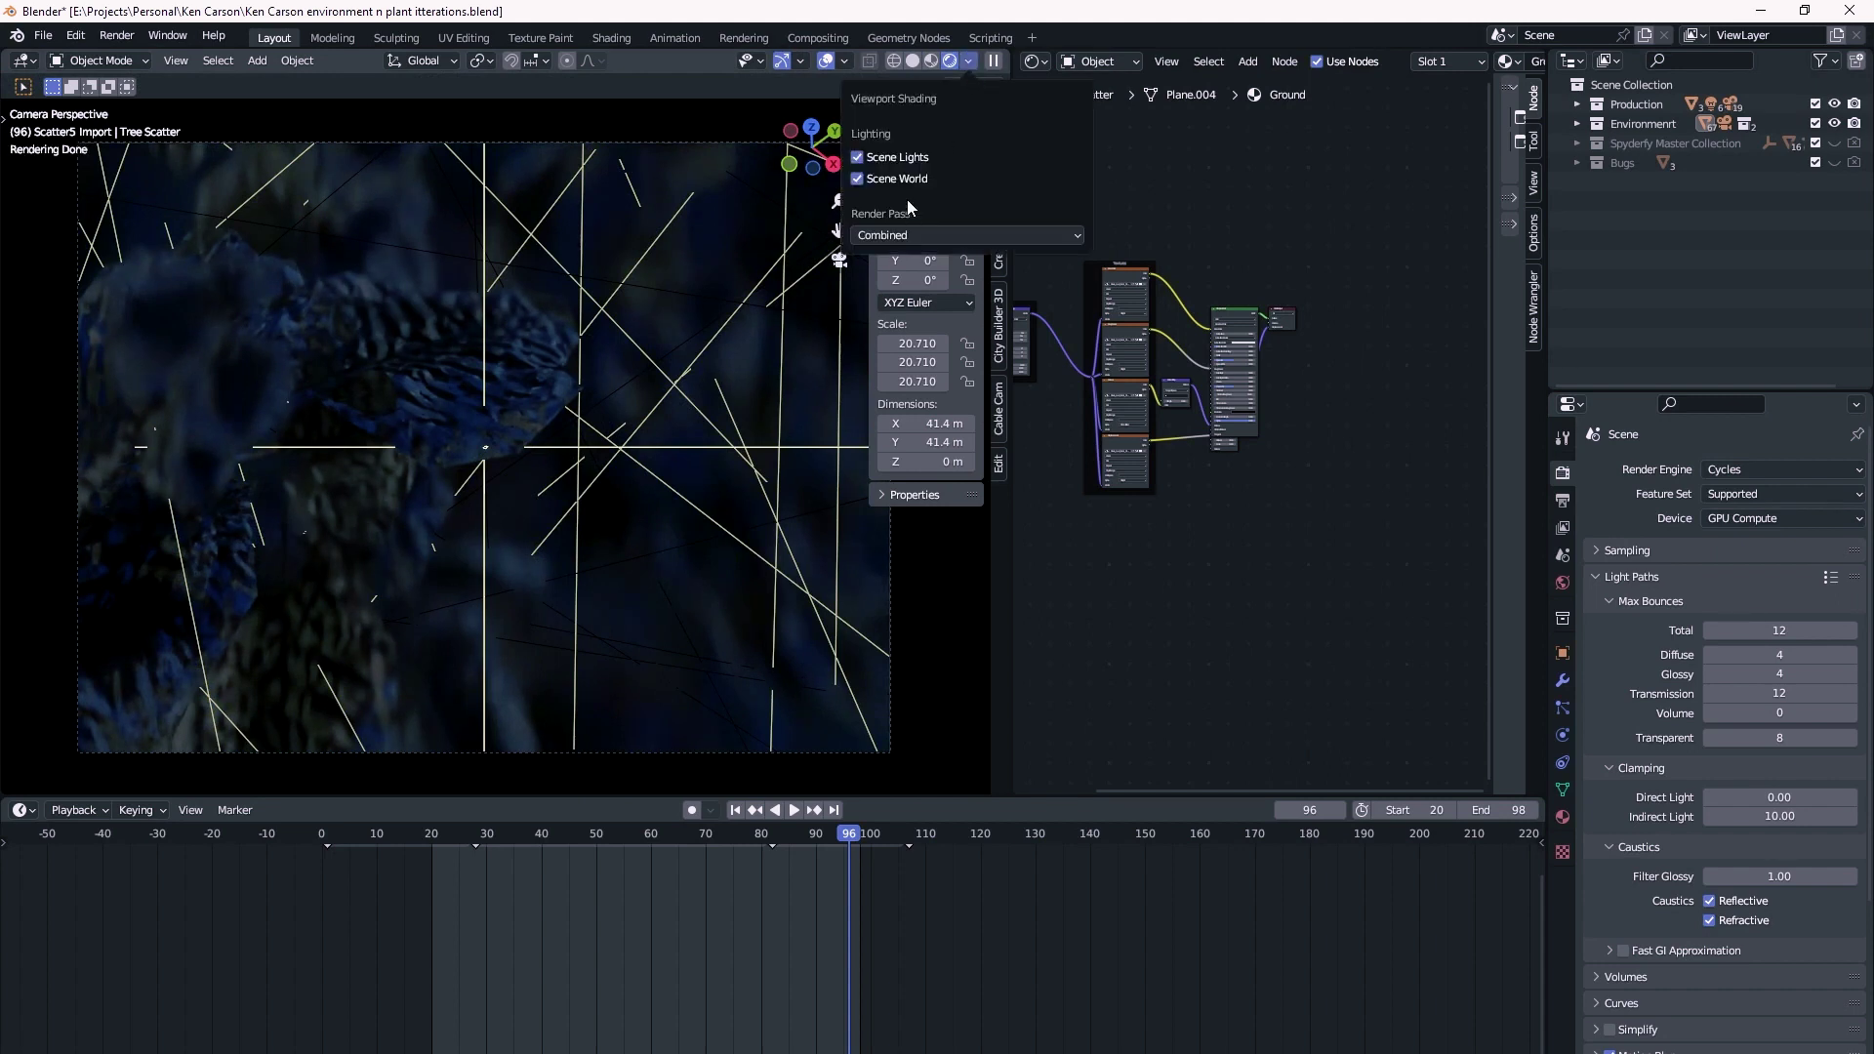
click(966, 58)
click(964, 62)
click(965, 54)
click(970, 61)
- Preview the Diffuse Color, Transmission Direct, Transmission Color and Transmission Indirect render passes
click(906, 234)
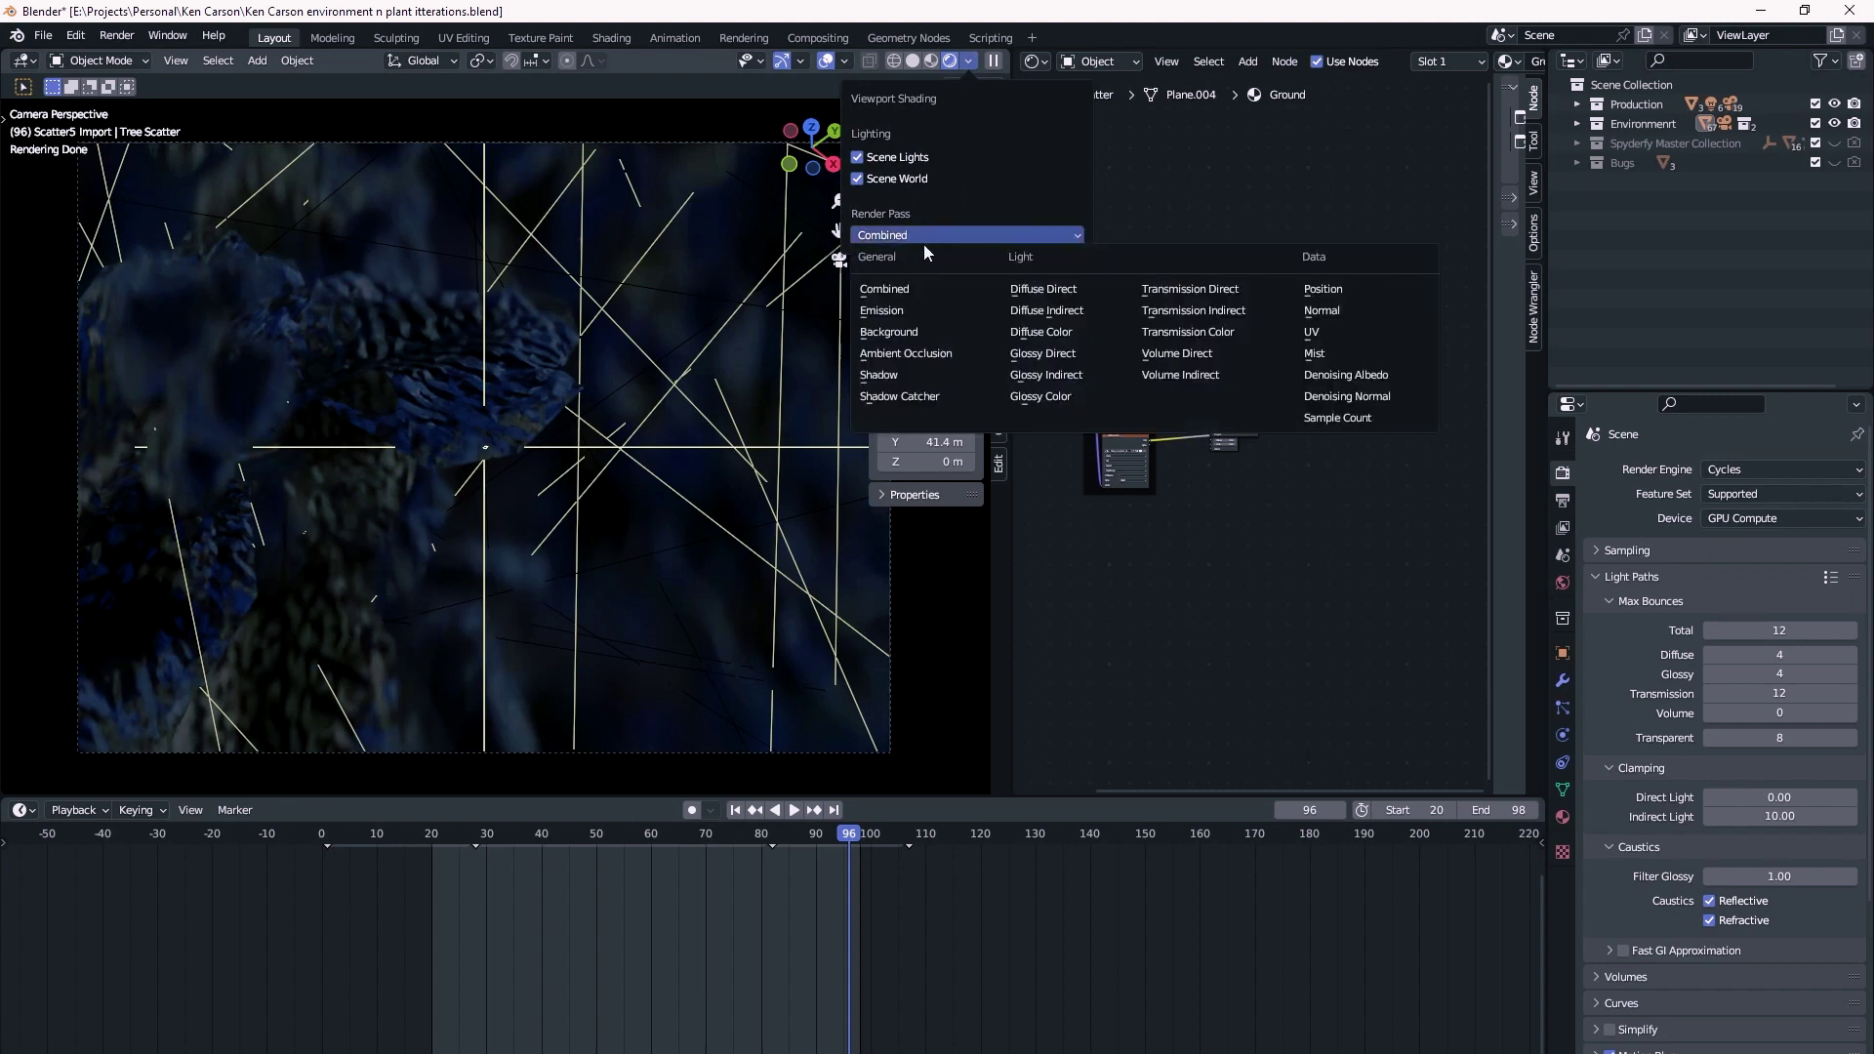
click(1052, 333)
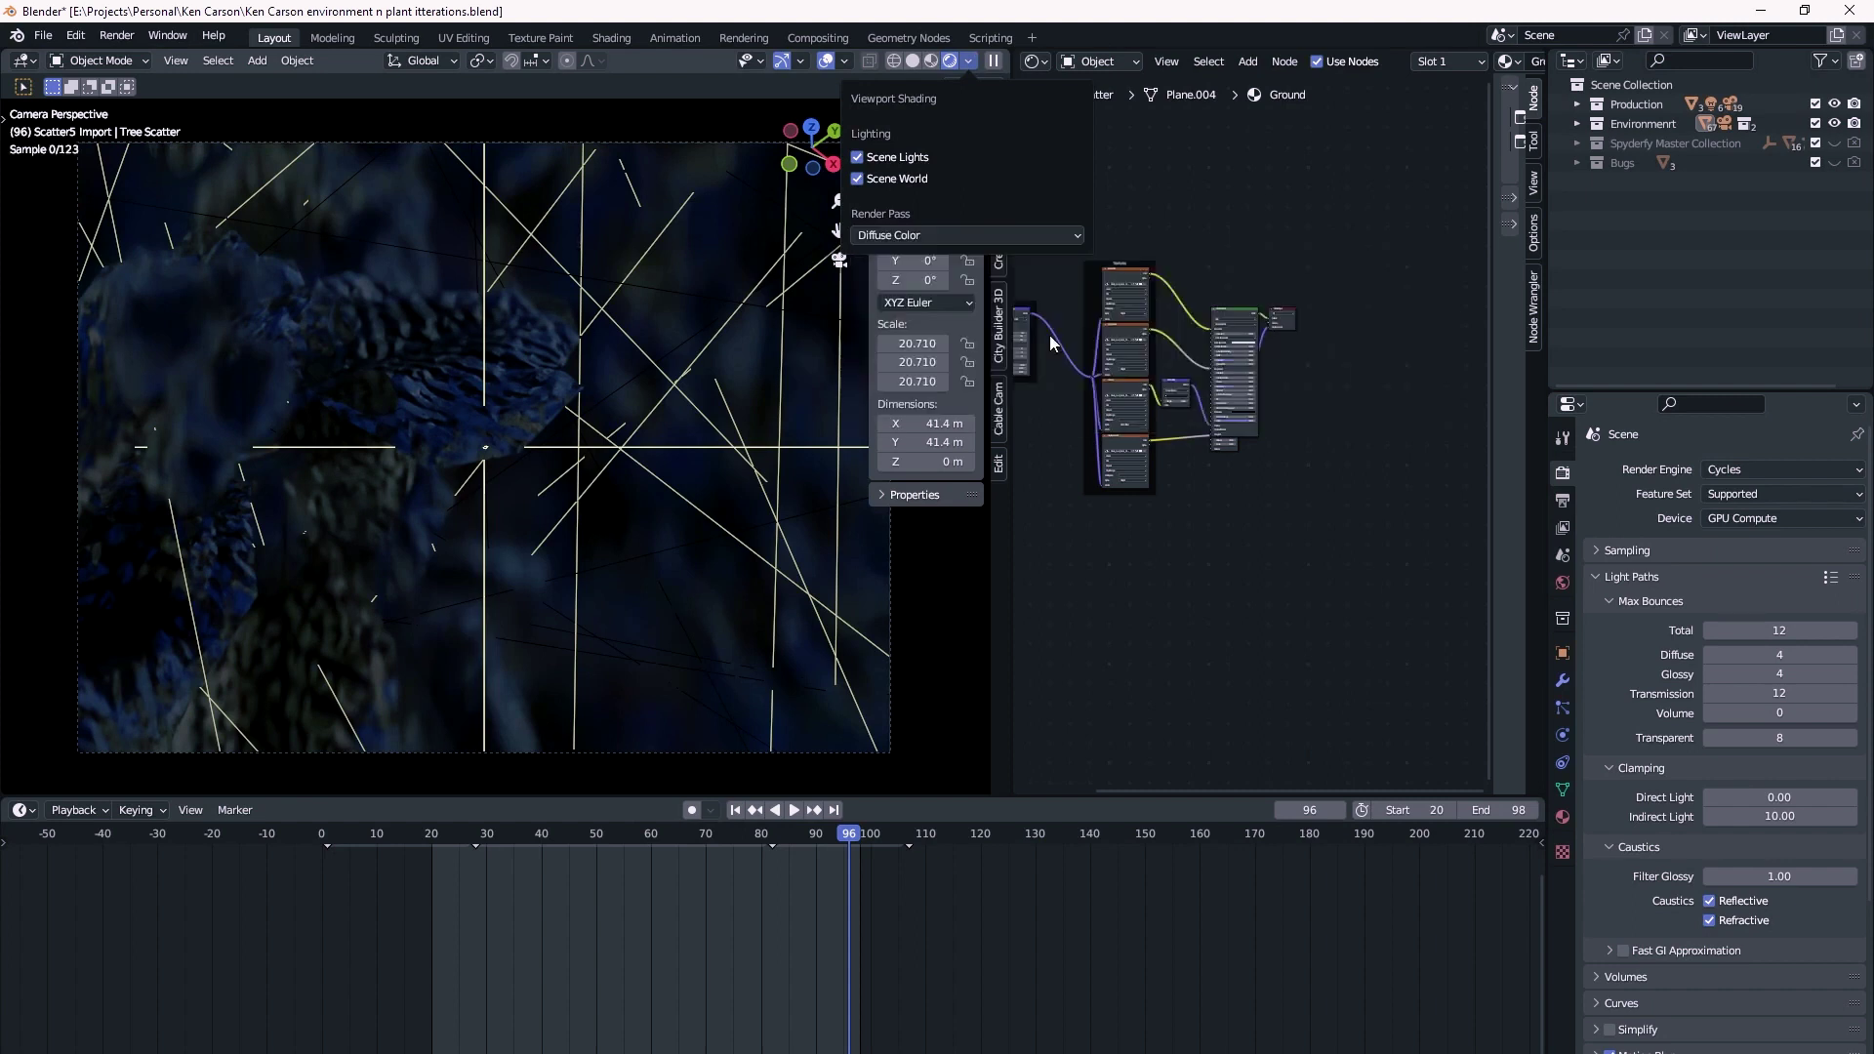
click(1024, 236)
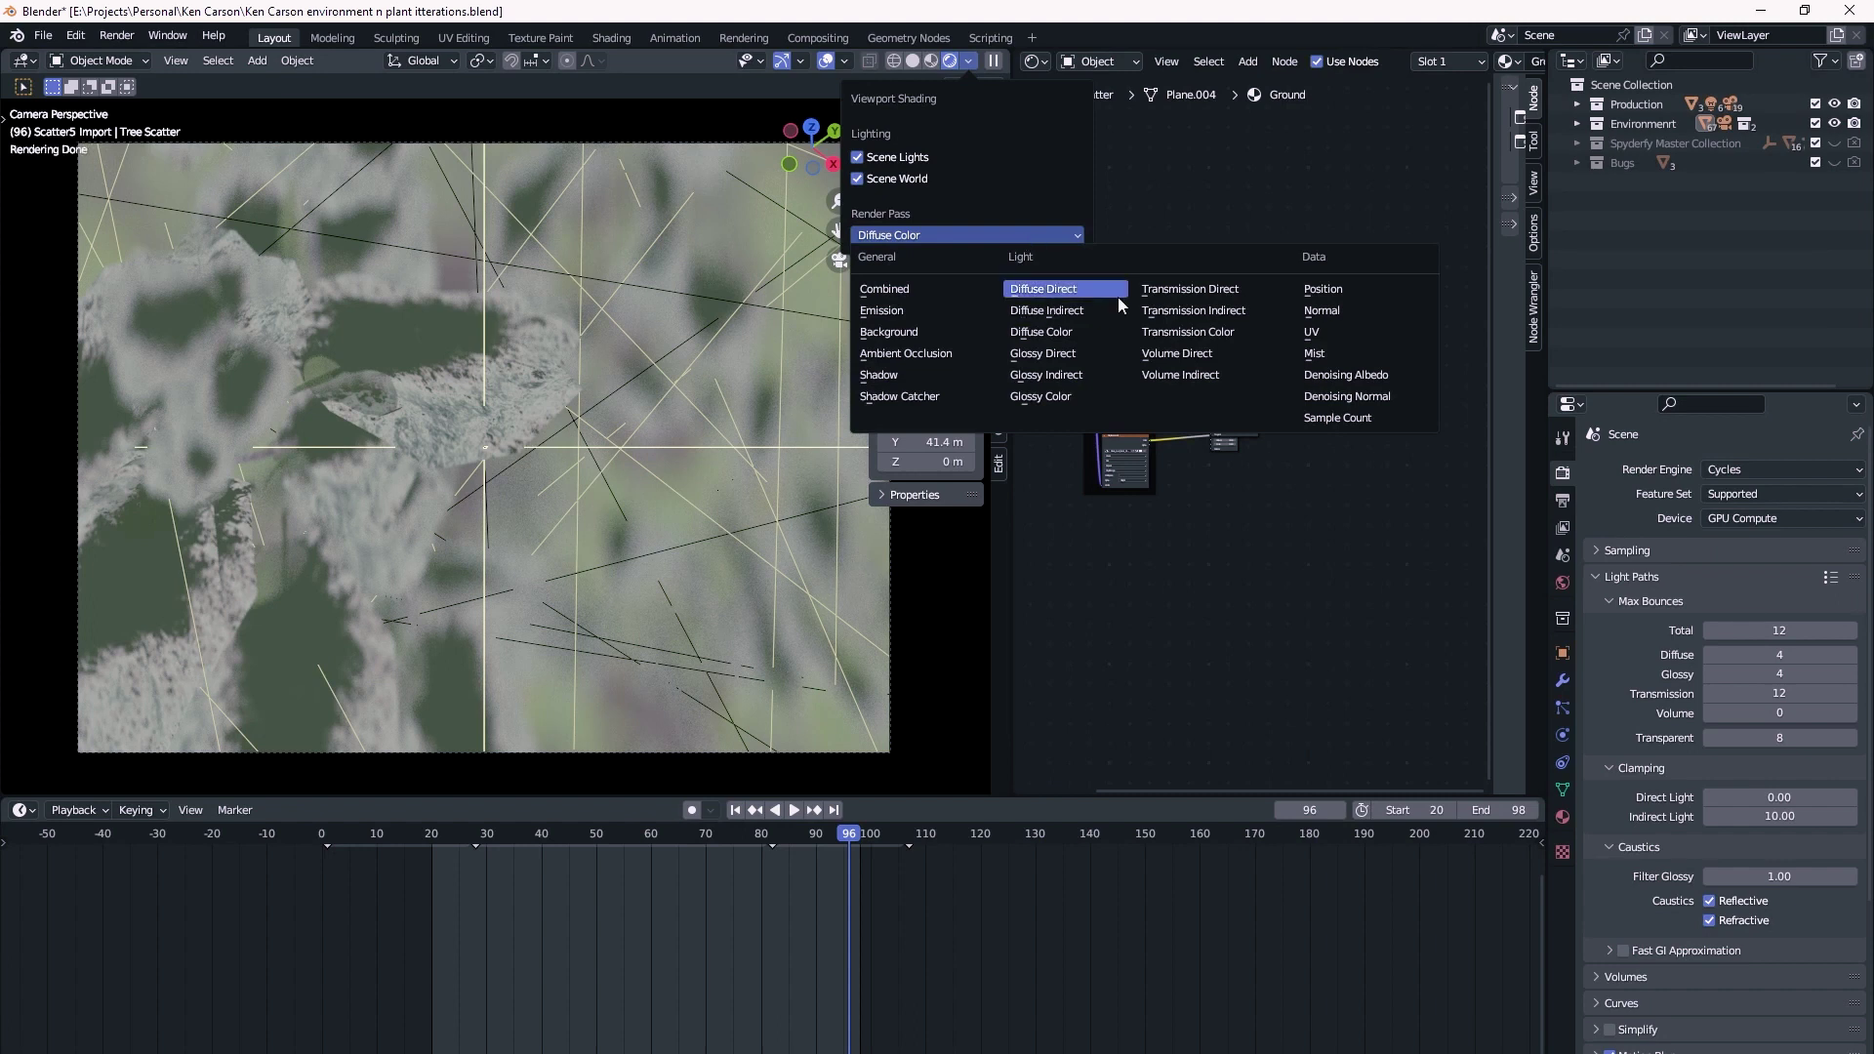
click(1190, 289)
click(1039, 234)
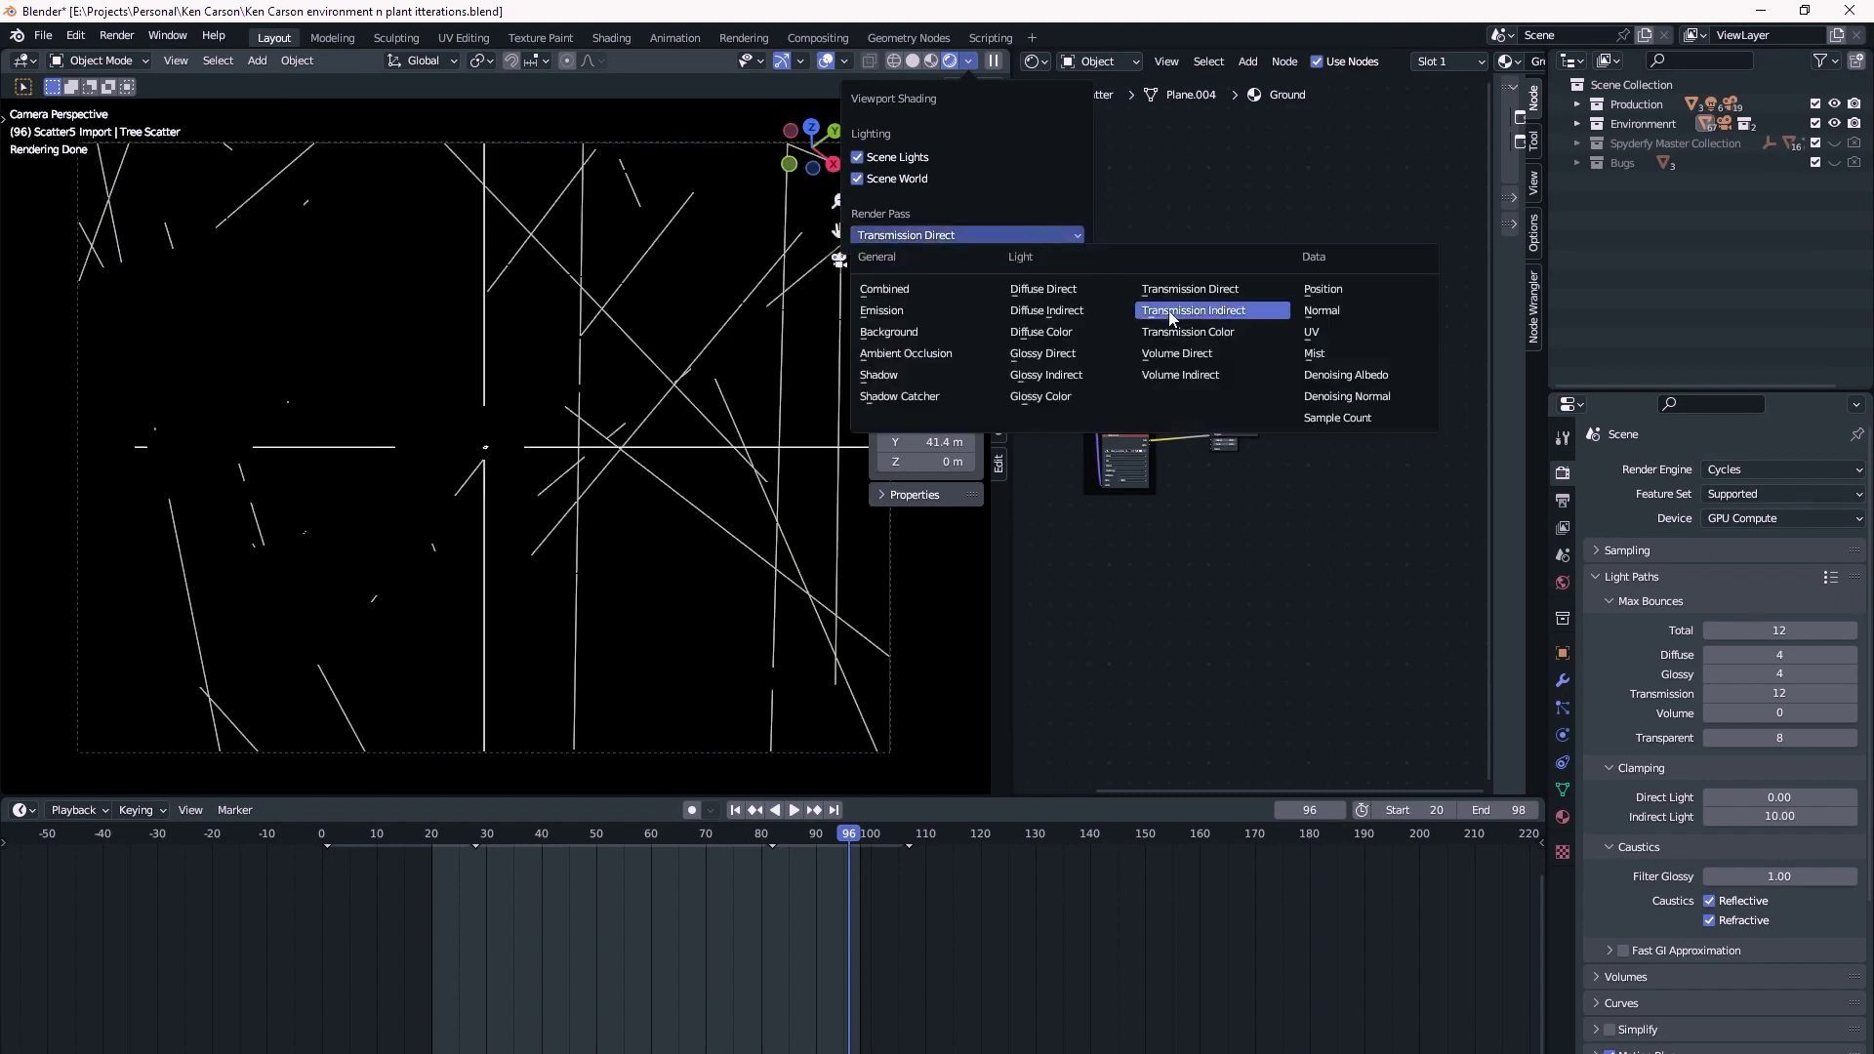
click(1188, 332)
click(988, 236)
click(1192, 310)
- Preview the Glossy Direct, Glossy Color and Glossy Indirect render passes
click(976, 238)
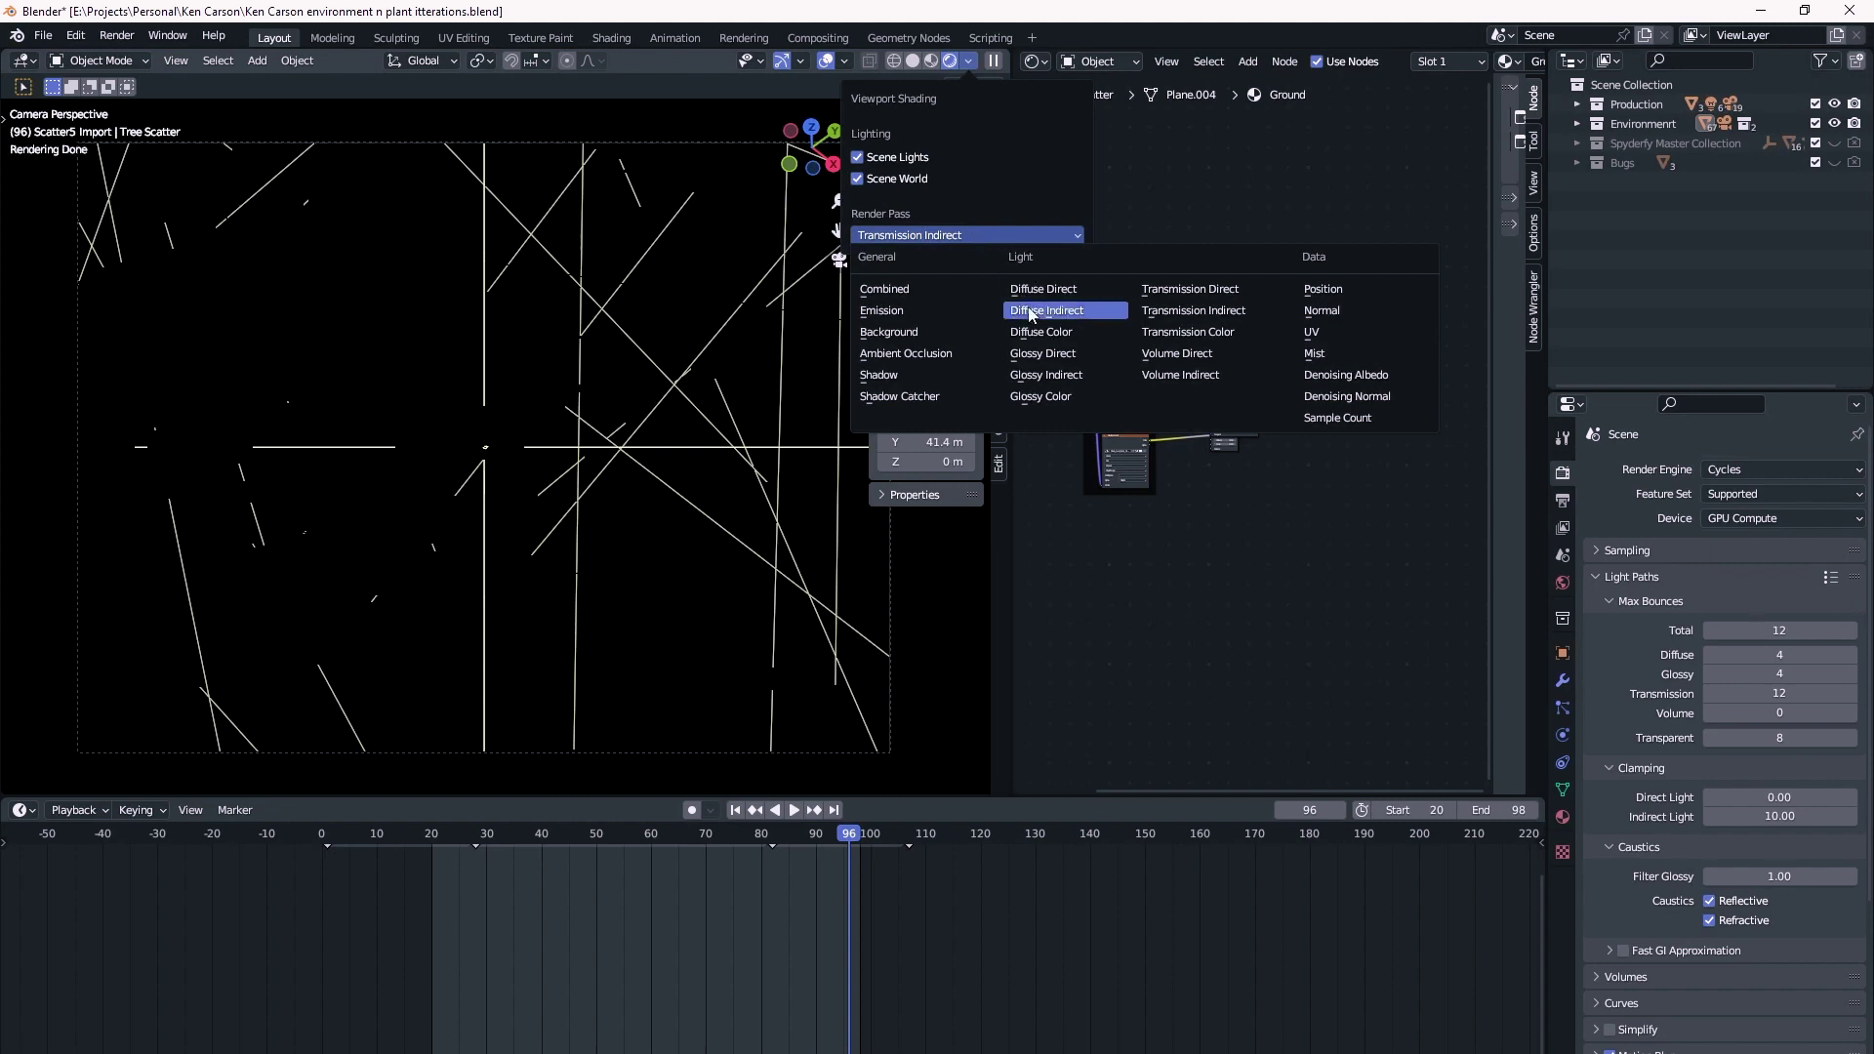
click(1066, 354)
click(1033, 235)
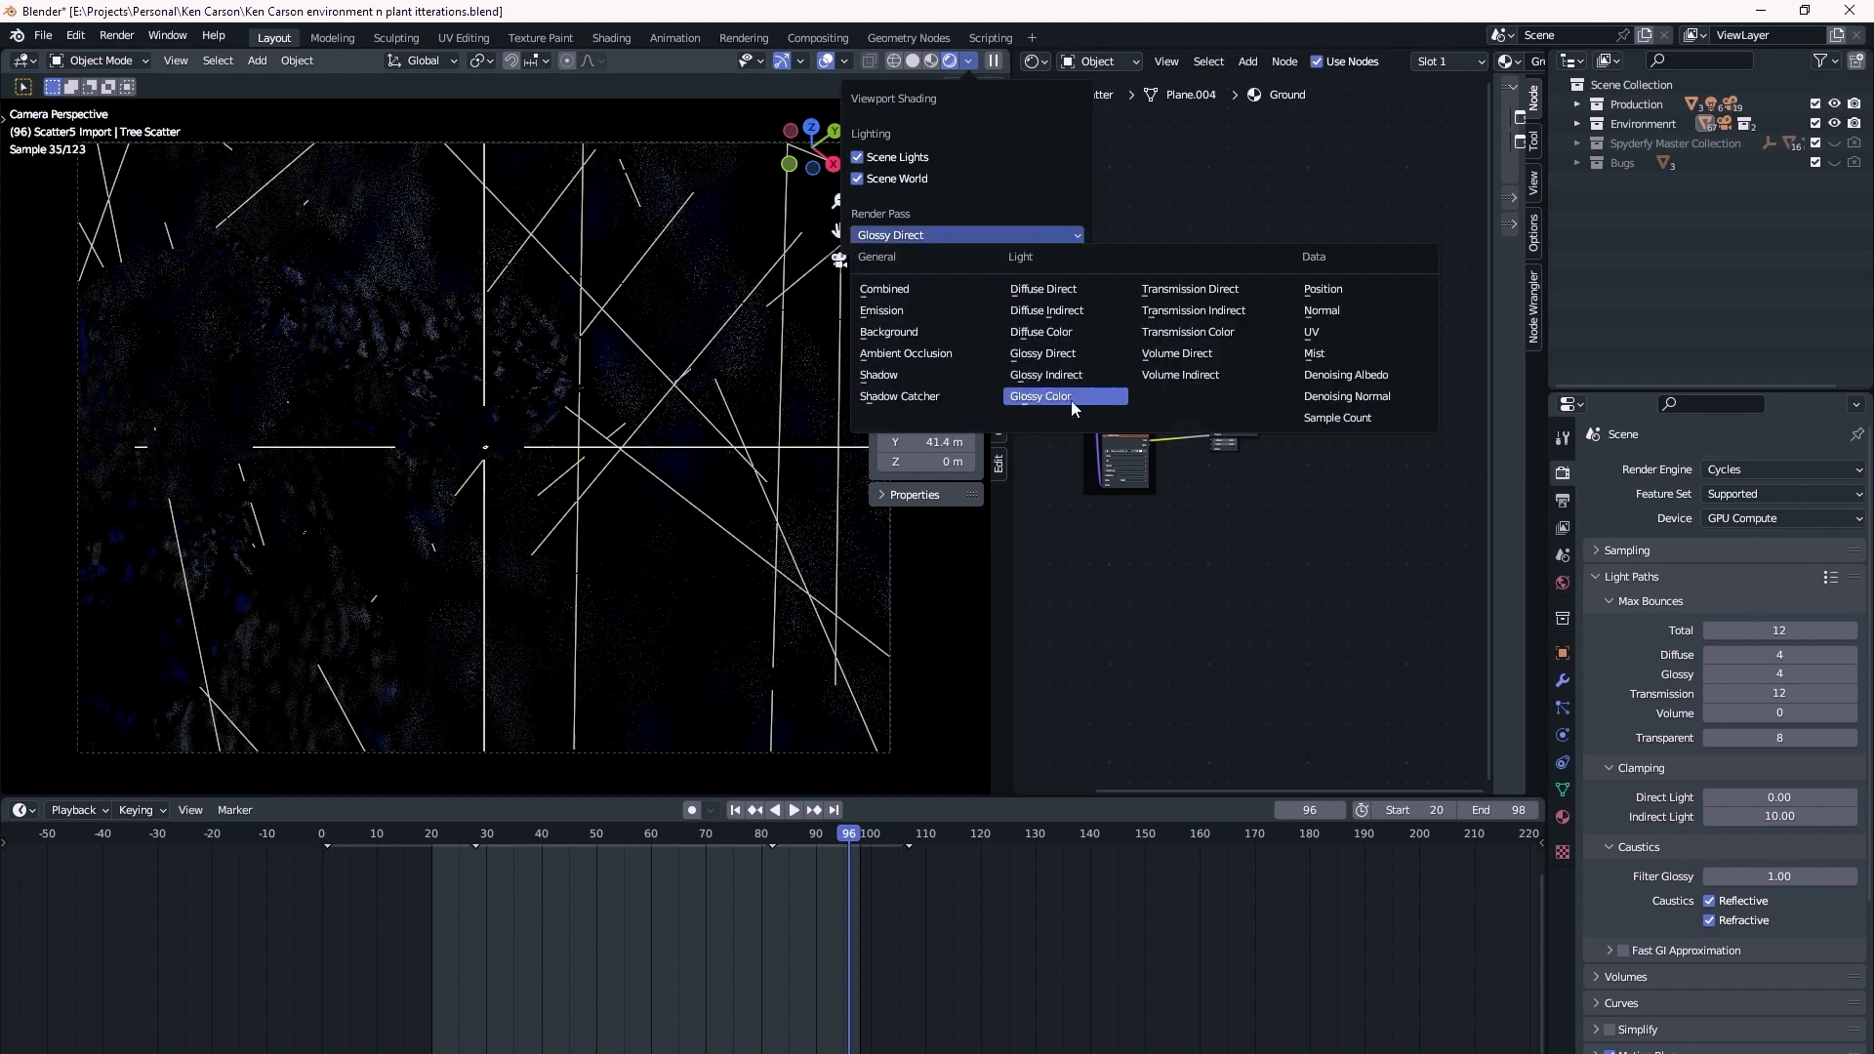
click(1069, 400)
click(1040, 239)
click(1062, 377)
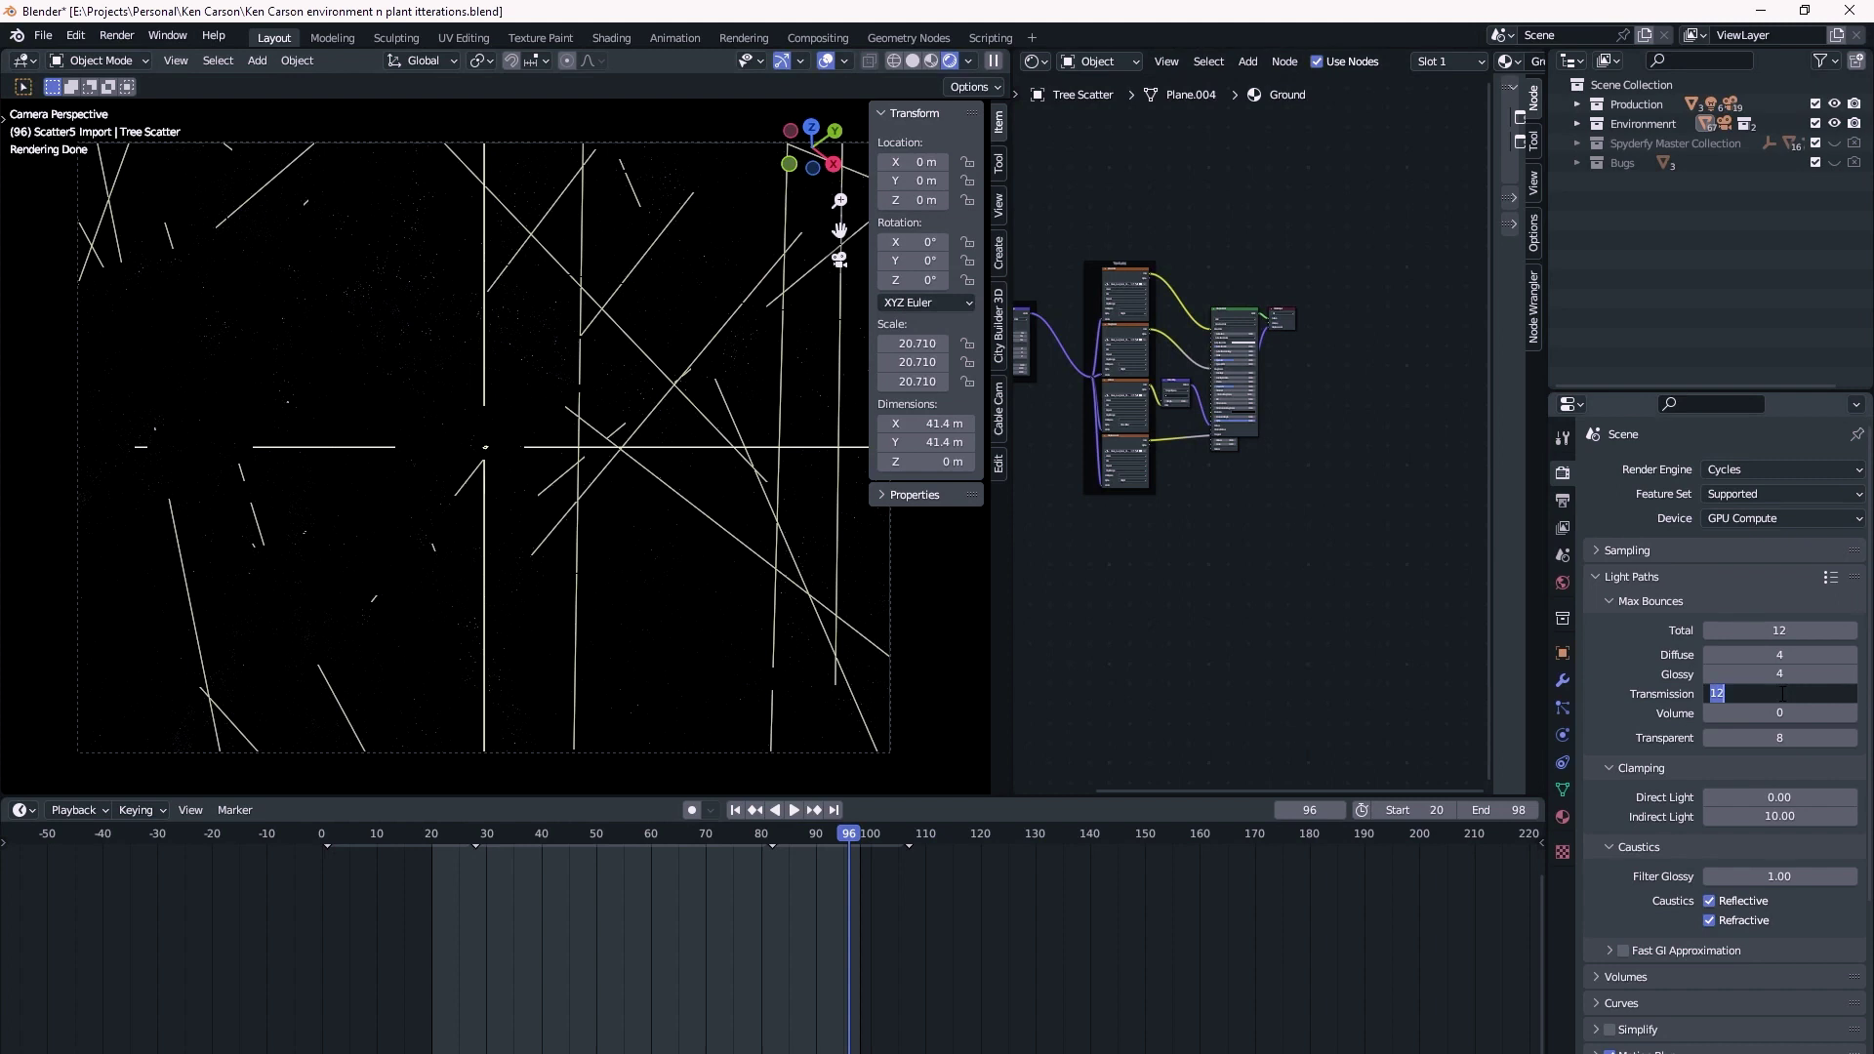
- Lower total max bounces to 8 and return the viewport to the Combined pass
click(1709, 630)
click(1709, 630)
click(1709, 631)
click(1709, 630)
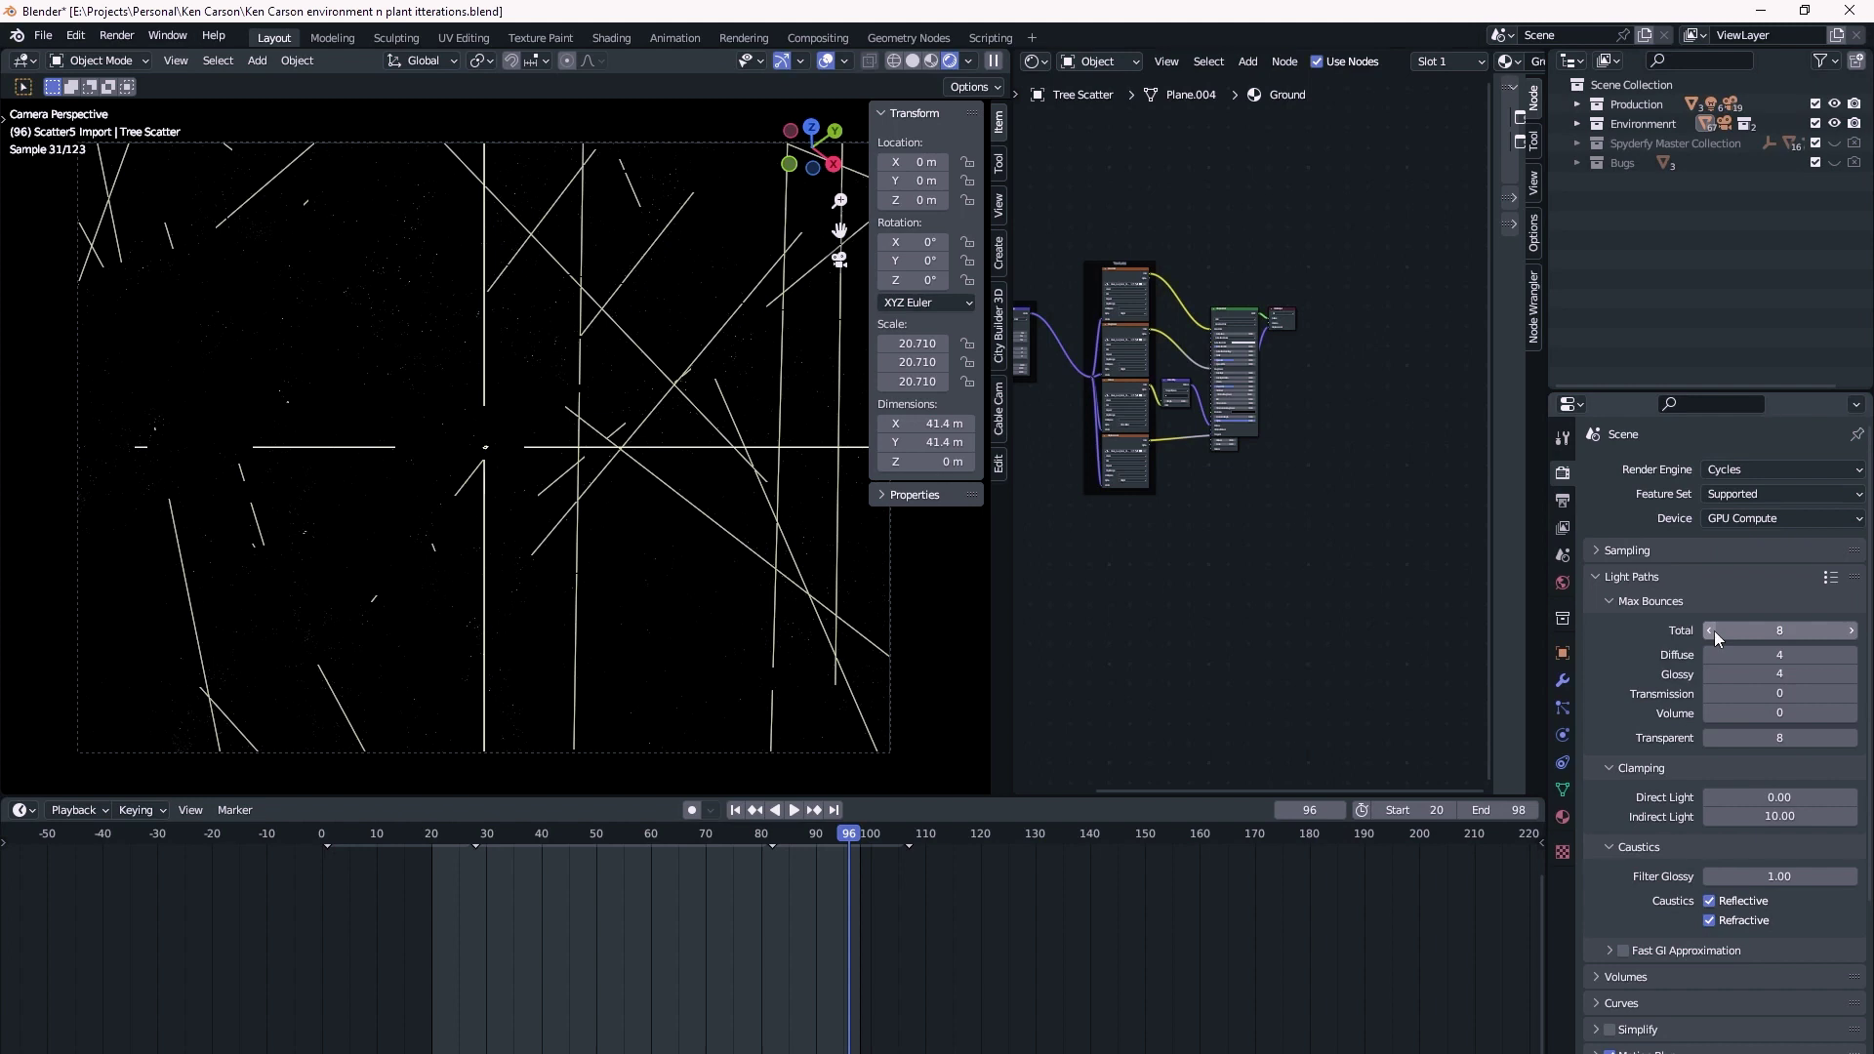
click(971, 61)
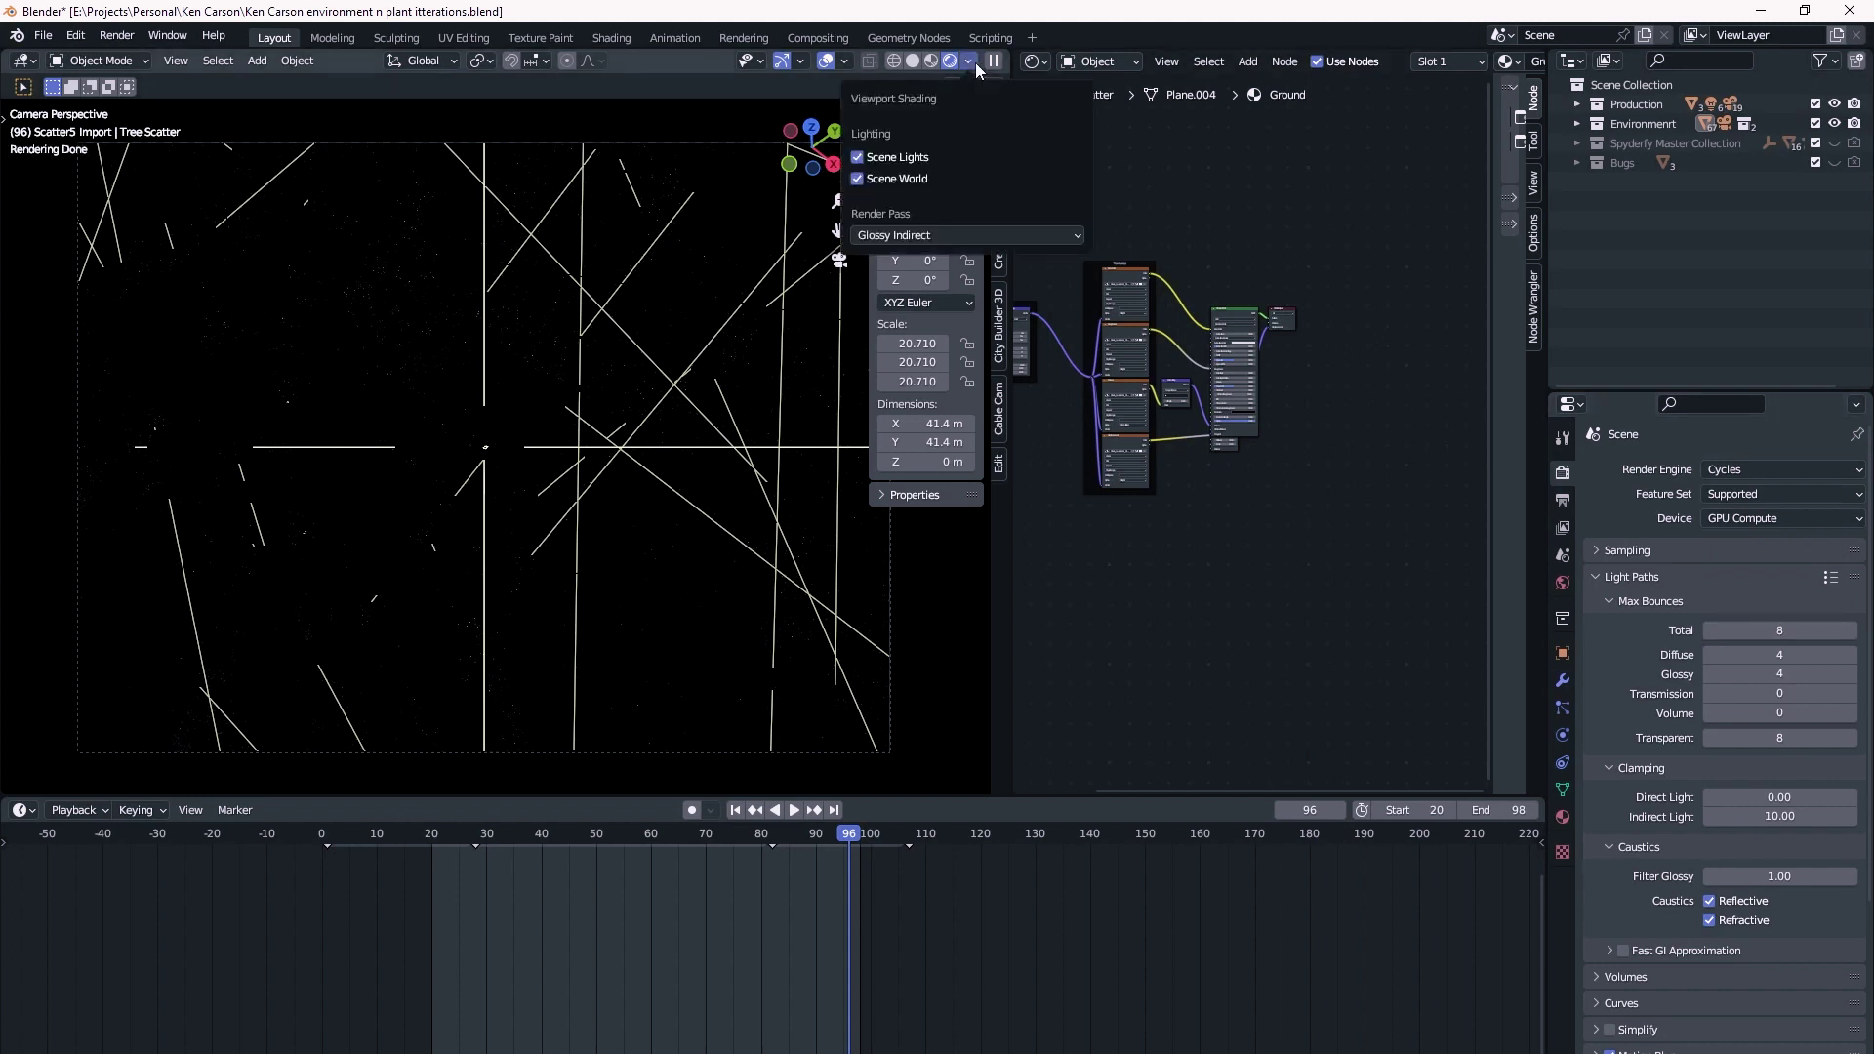
click(923, 232)
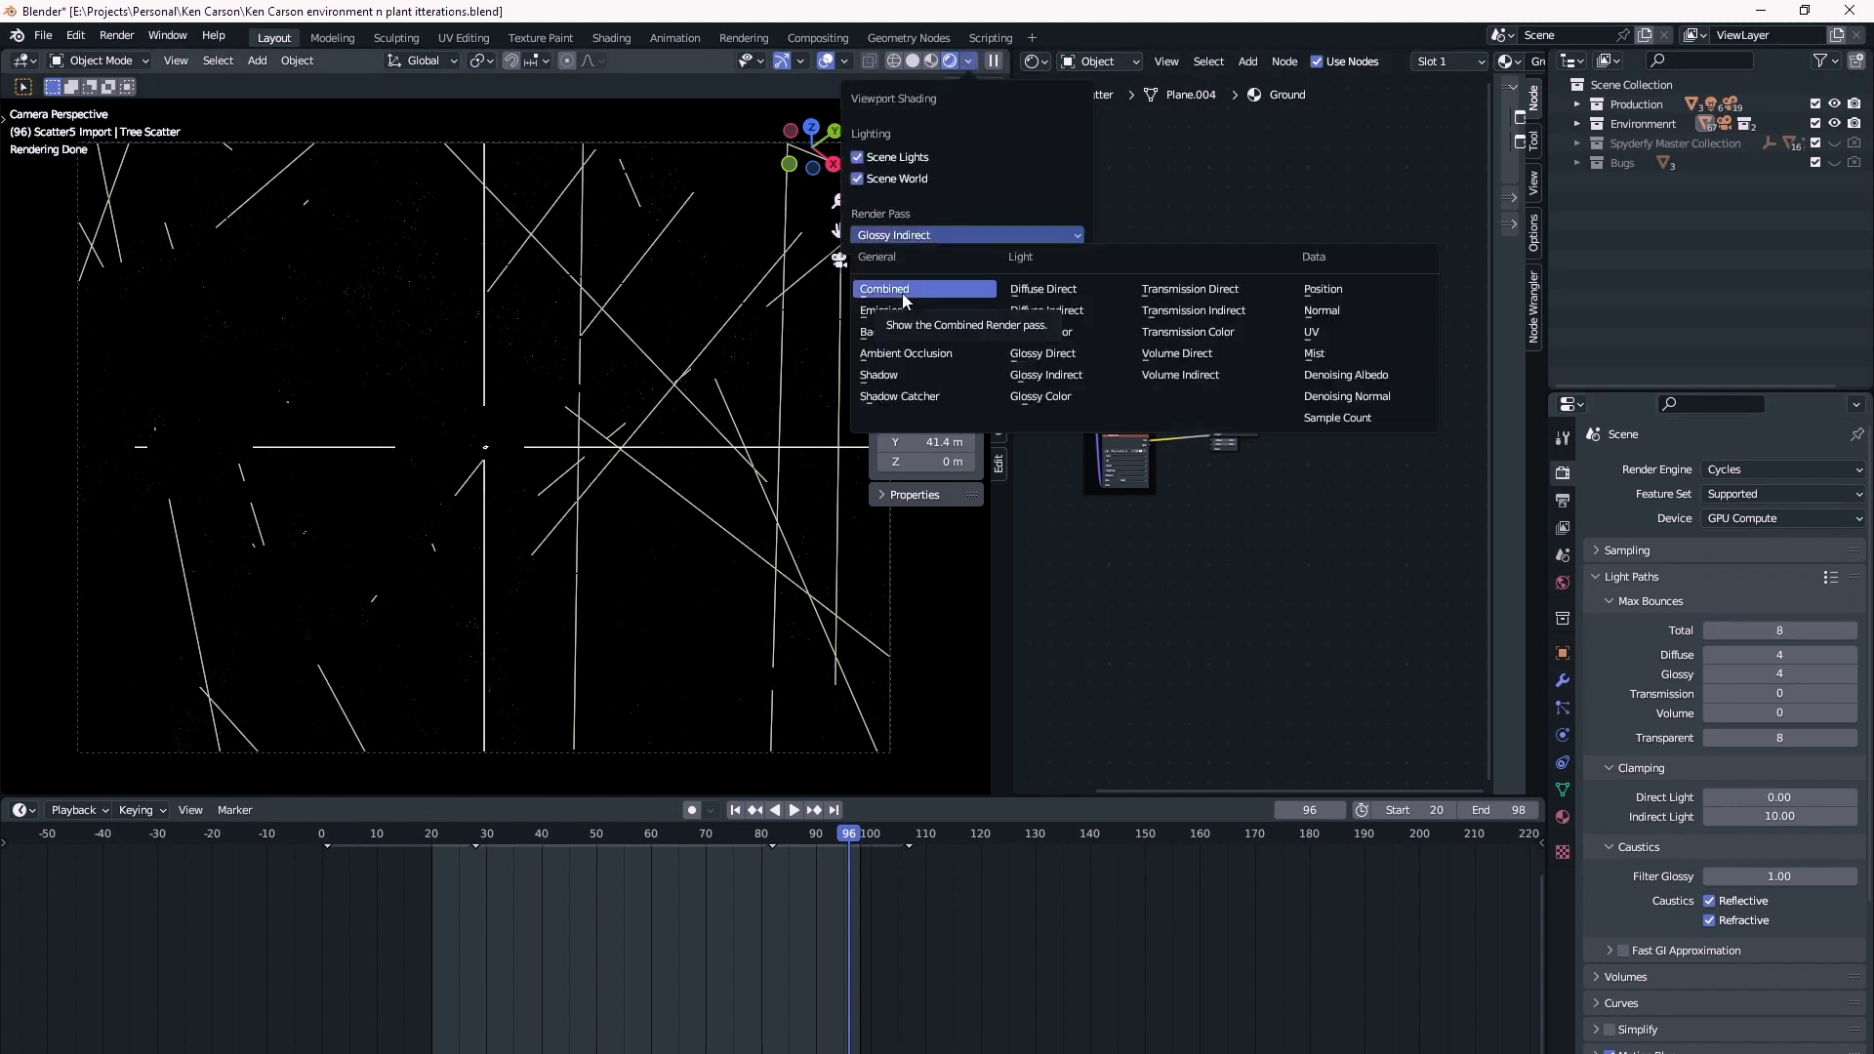
click(902, 293)
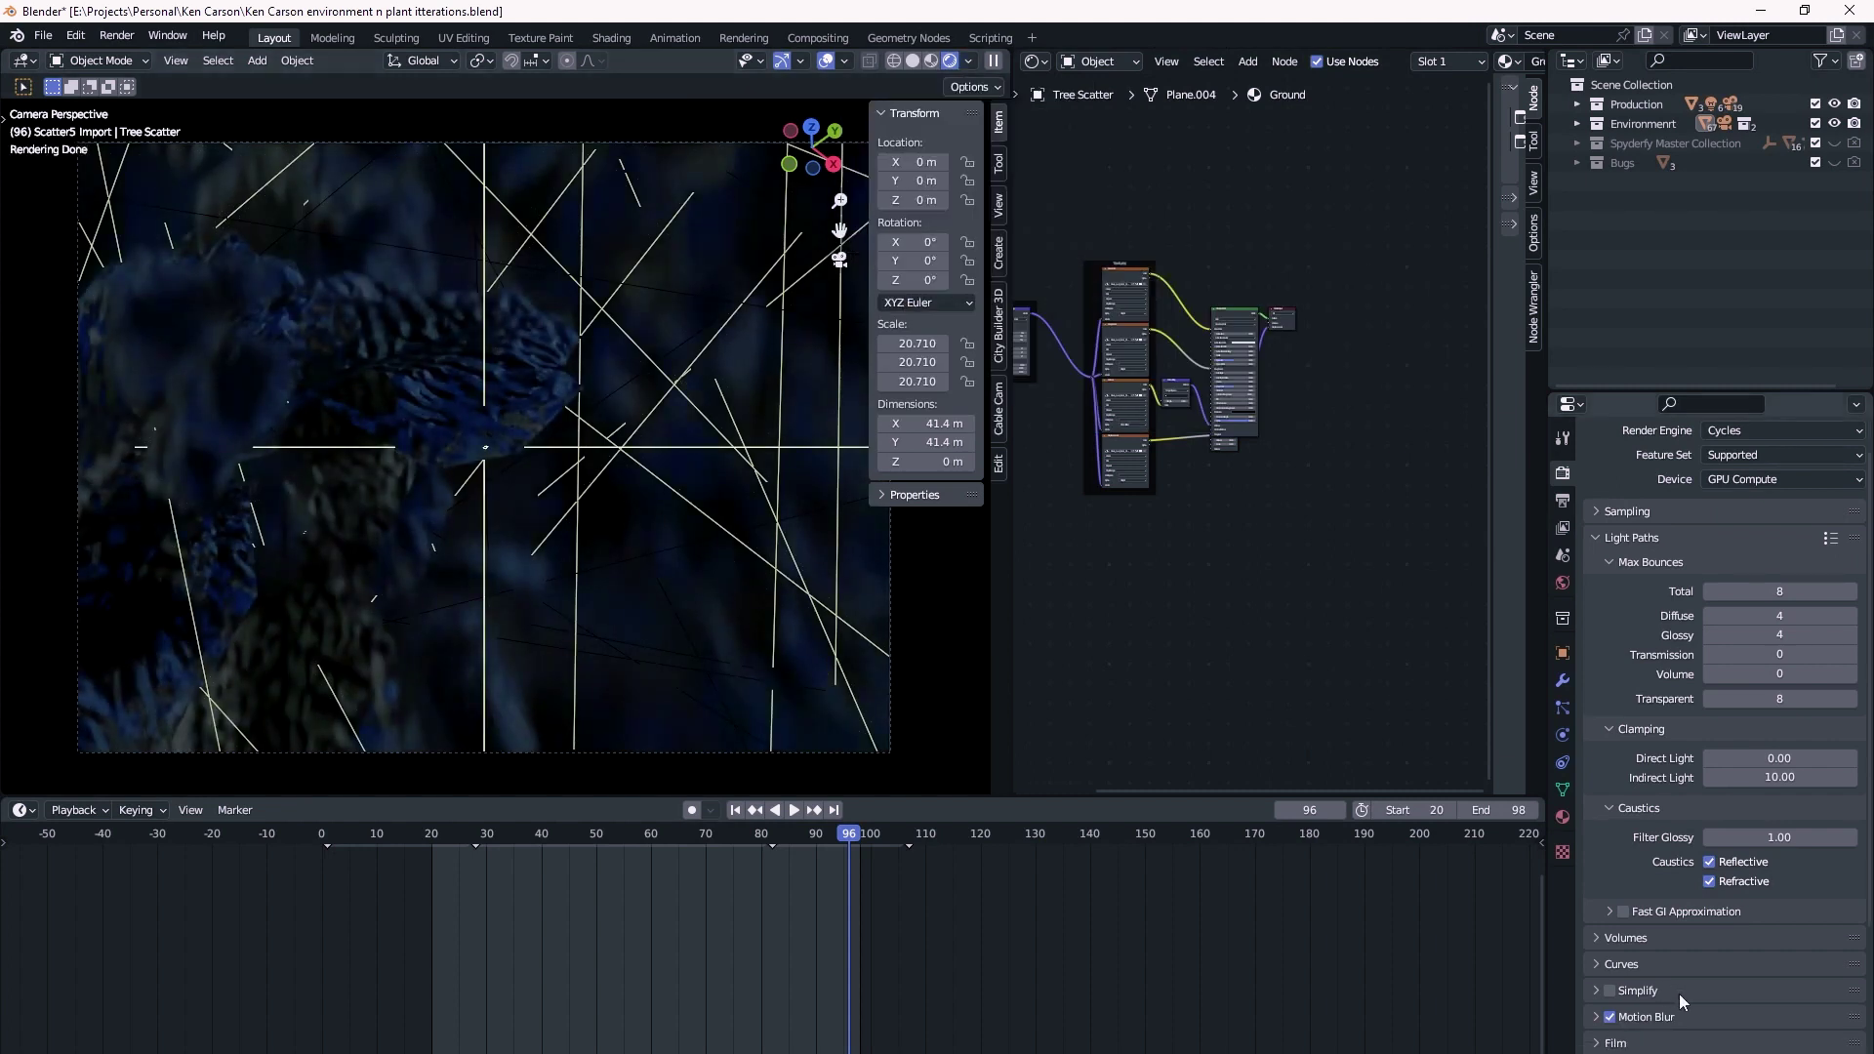
- Expand Motion Blur, try Top-Bottom rolling shutter, then set it back to None
scroll(1679, 994, down, 5)
scroll(1669, 974, down, 2)
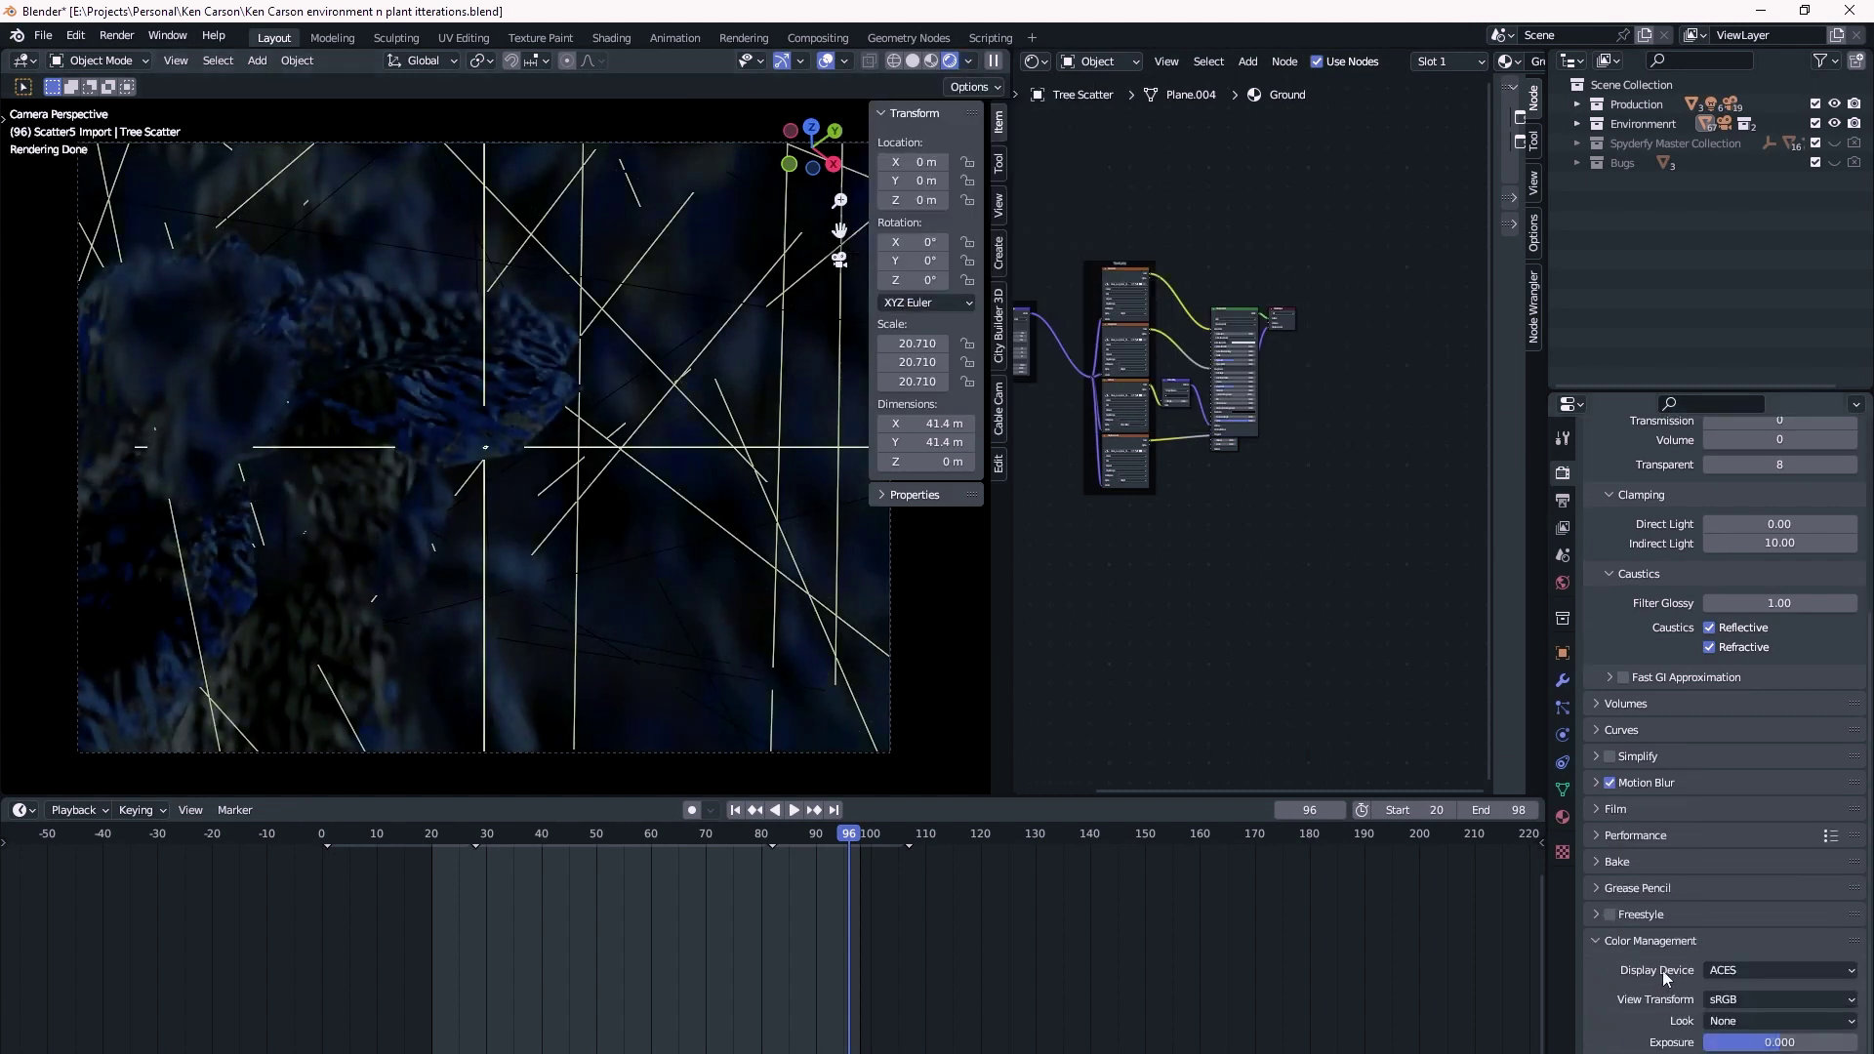
click(1611, 783)
click(1596, 777)
scroll(1623, 822, down, 2)
scroll(1608, 766, down, 7)
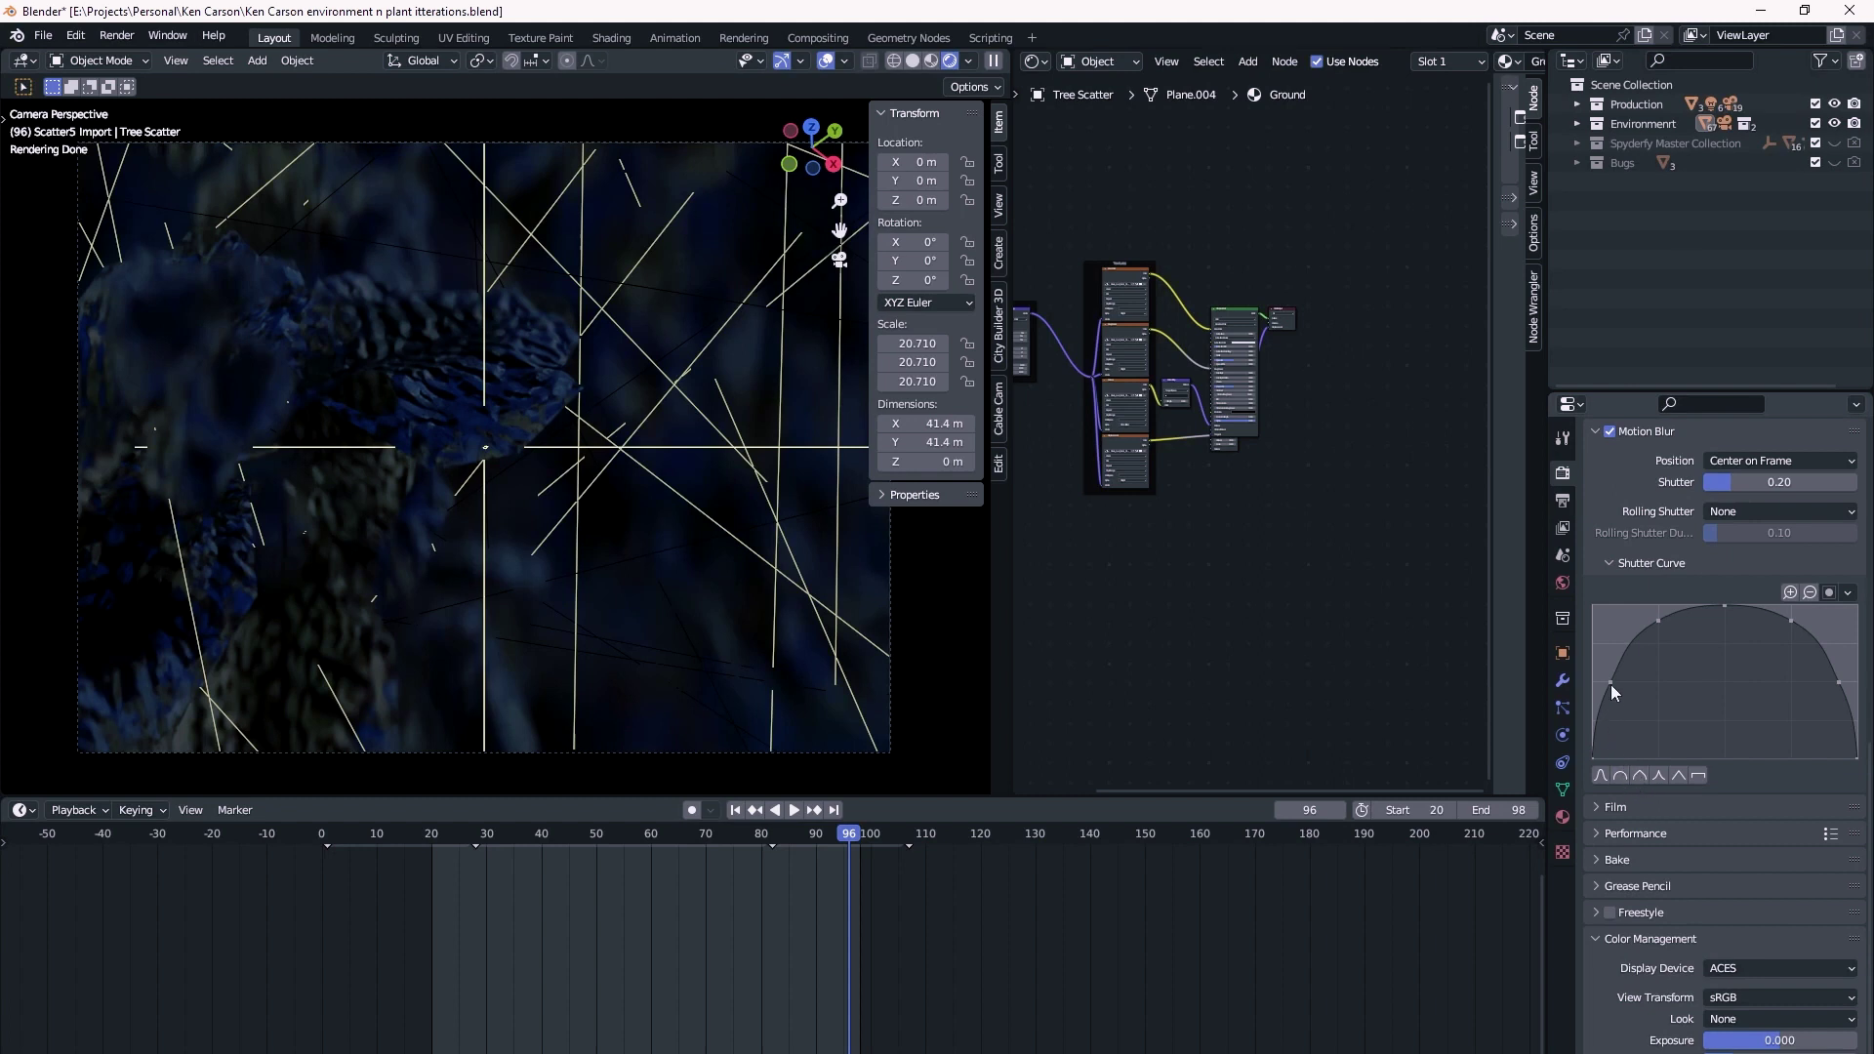
click(1806, 518)
click(1757, 542)
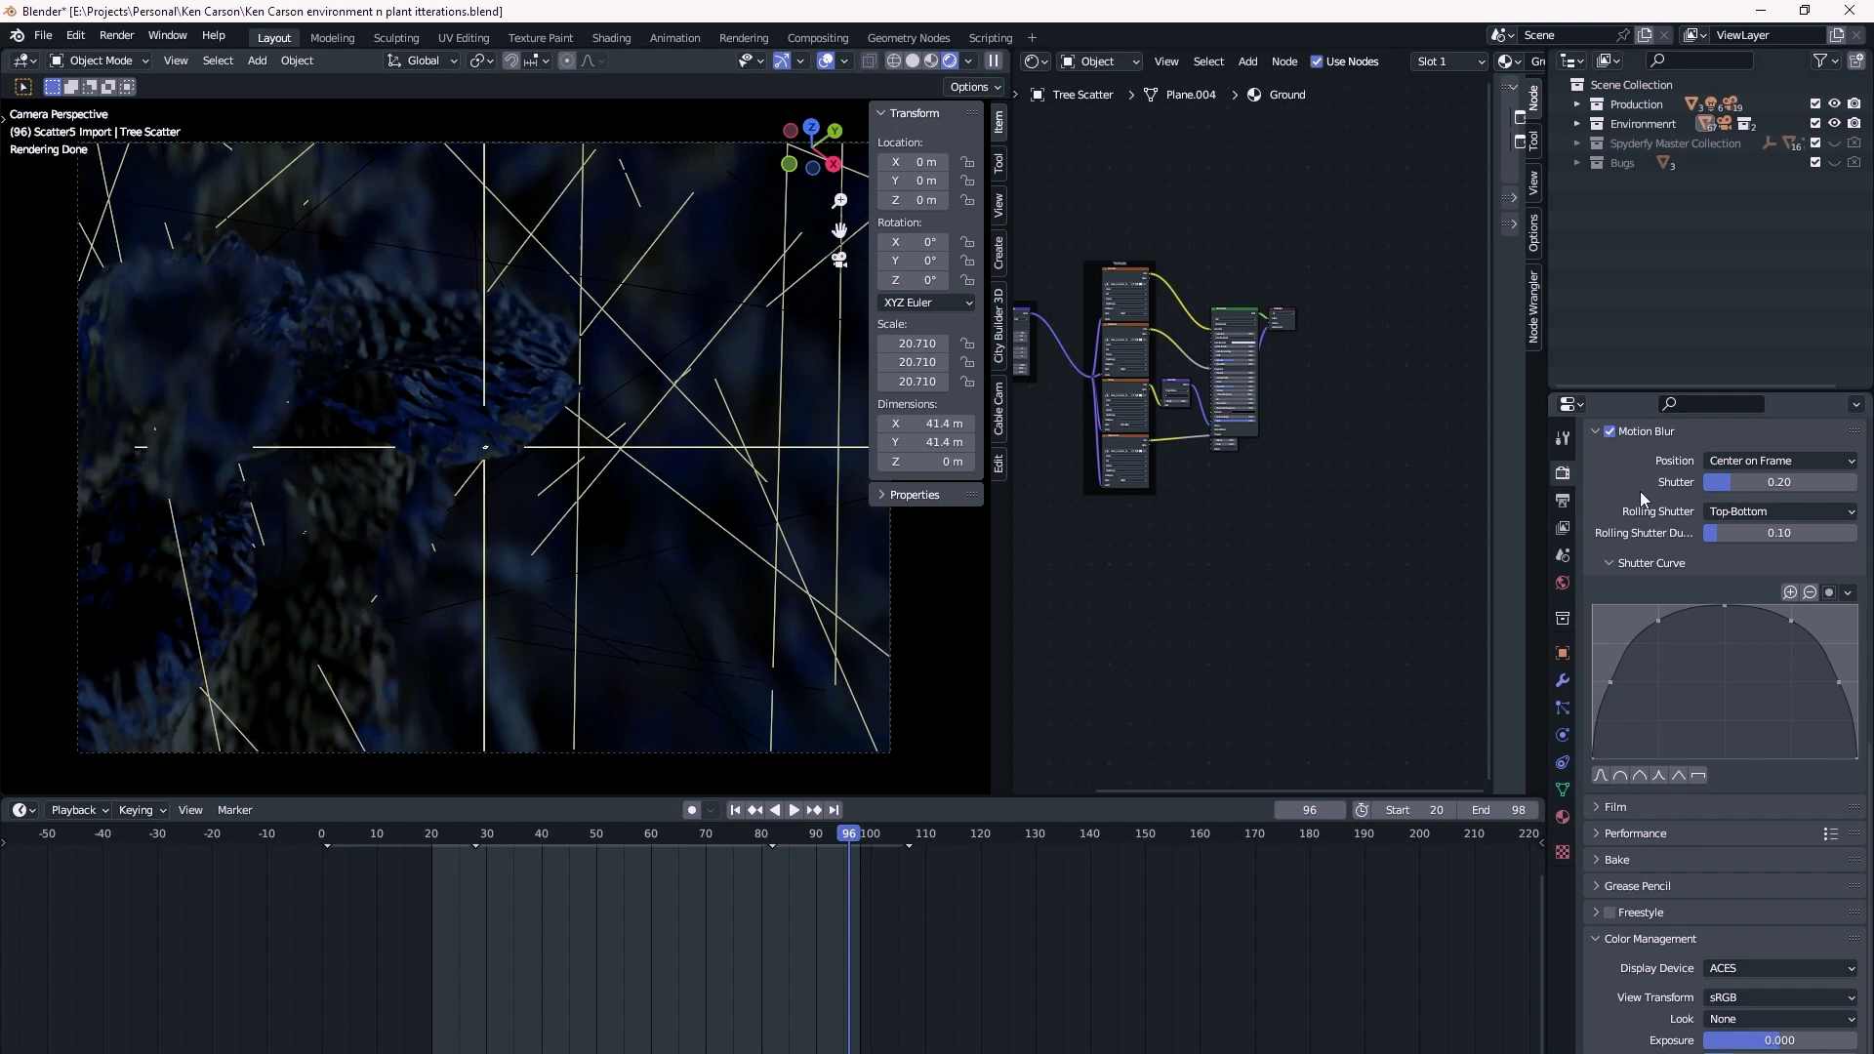
click(1736, 516)
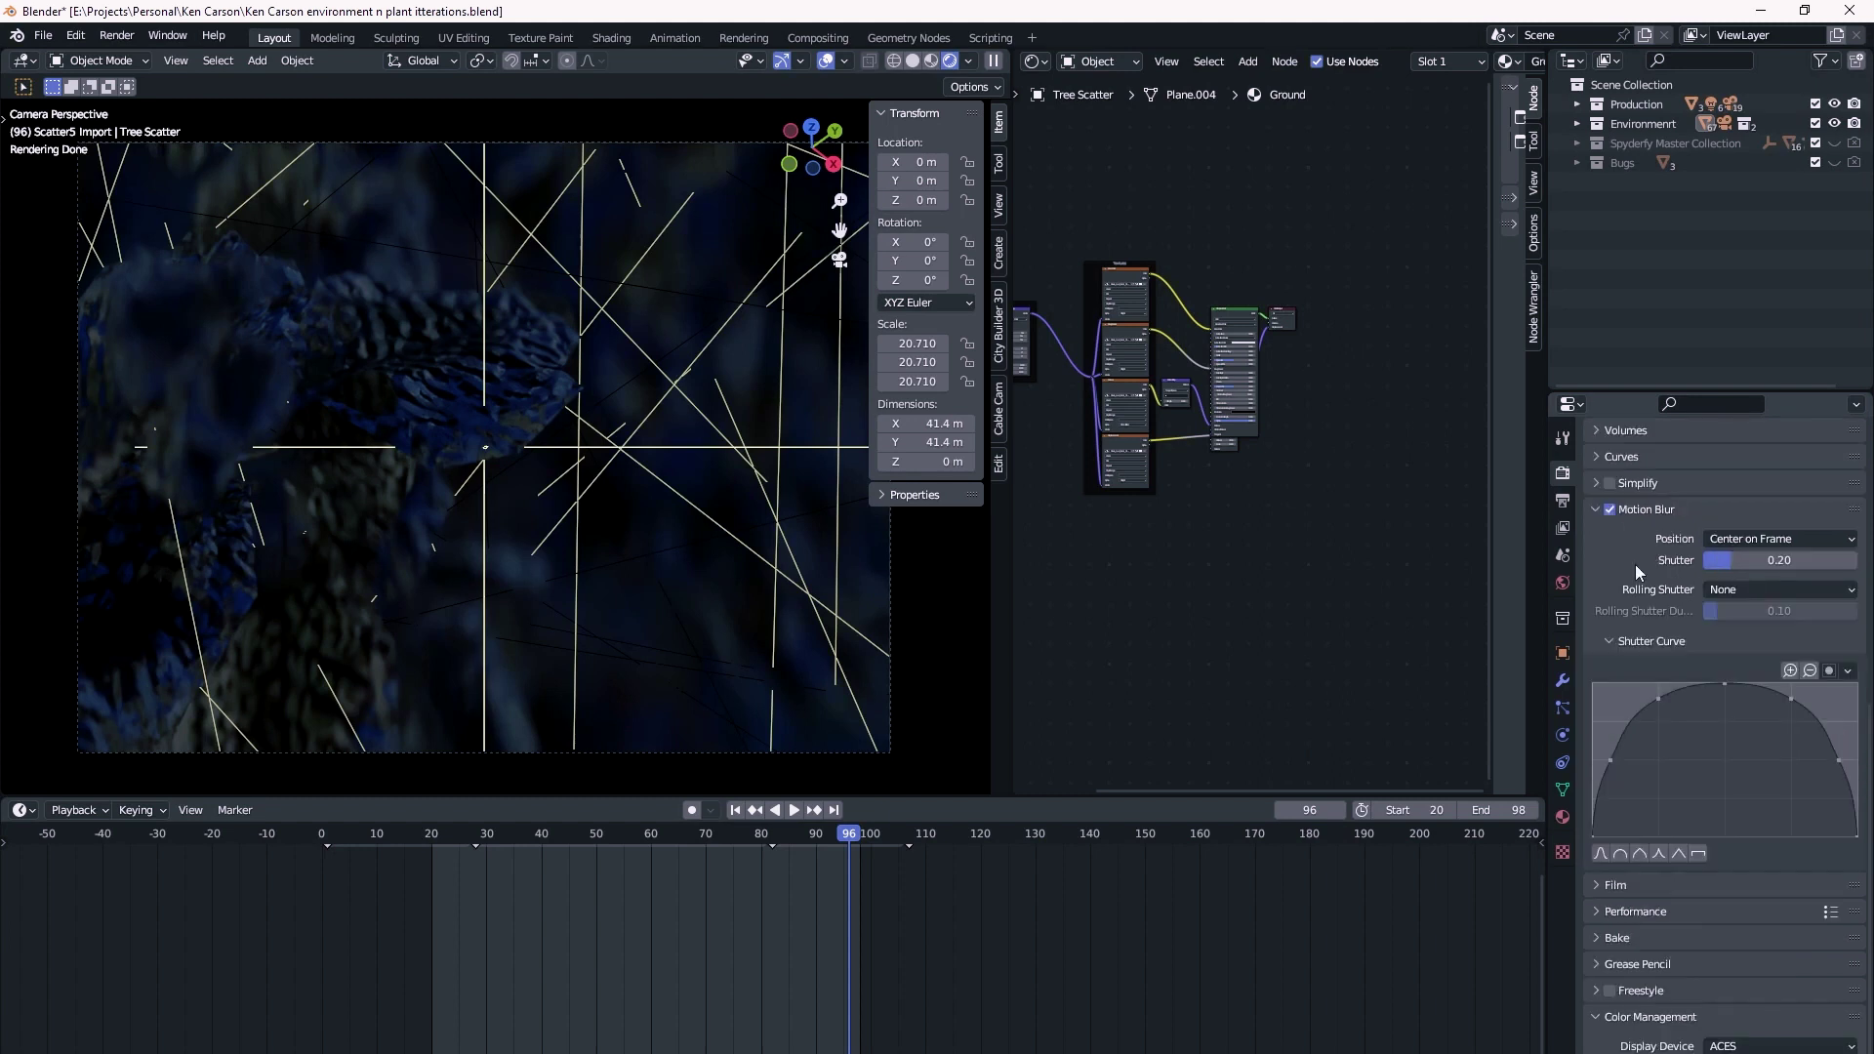
scroll(1637, 555, up, 8)
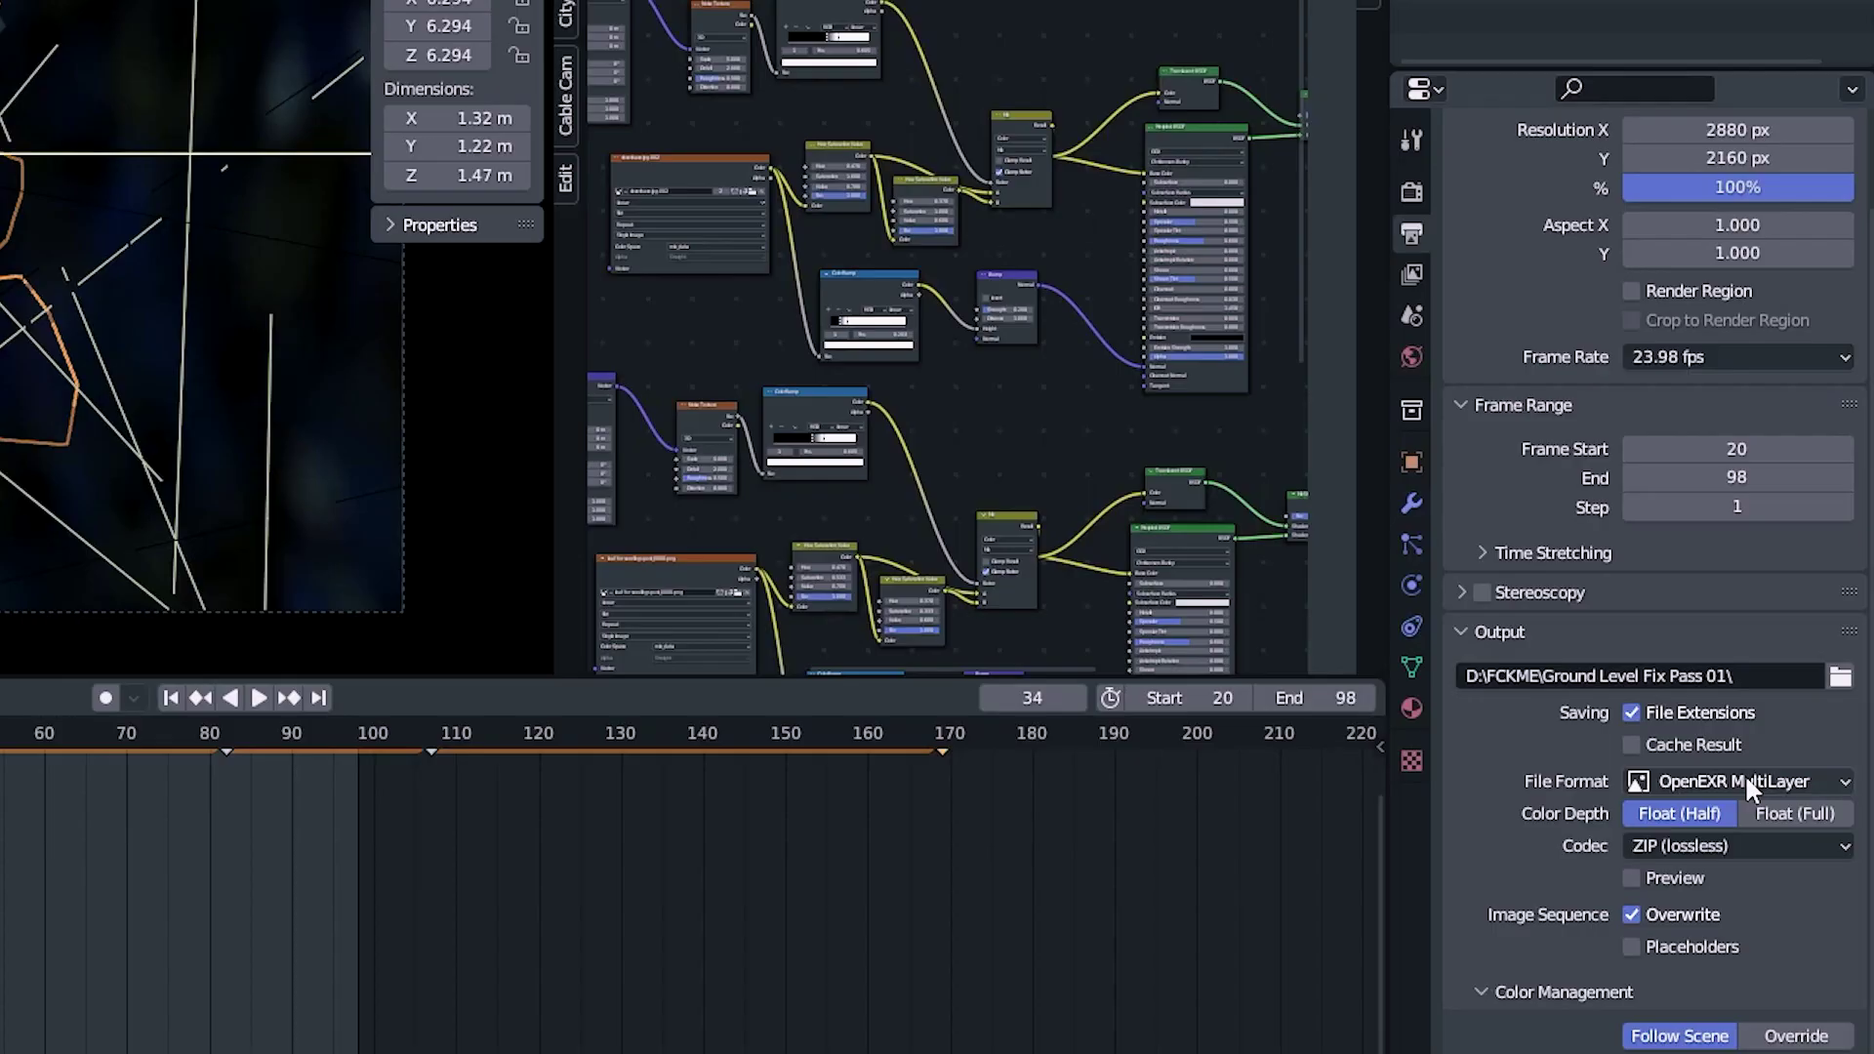
- Set the output file format to OpenEXR MultiLayer and bring up the Render menu commands
click(1746, 787)
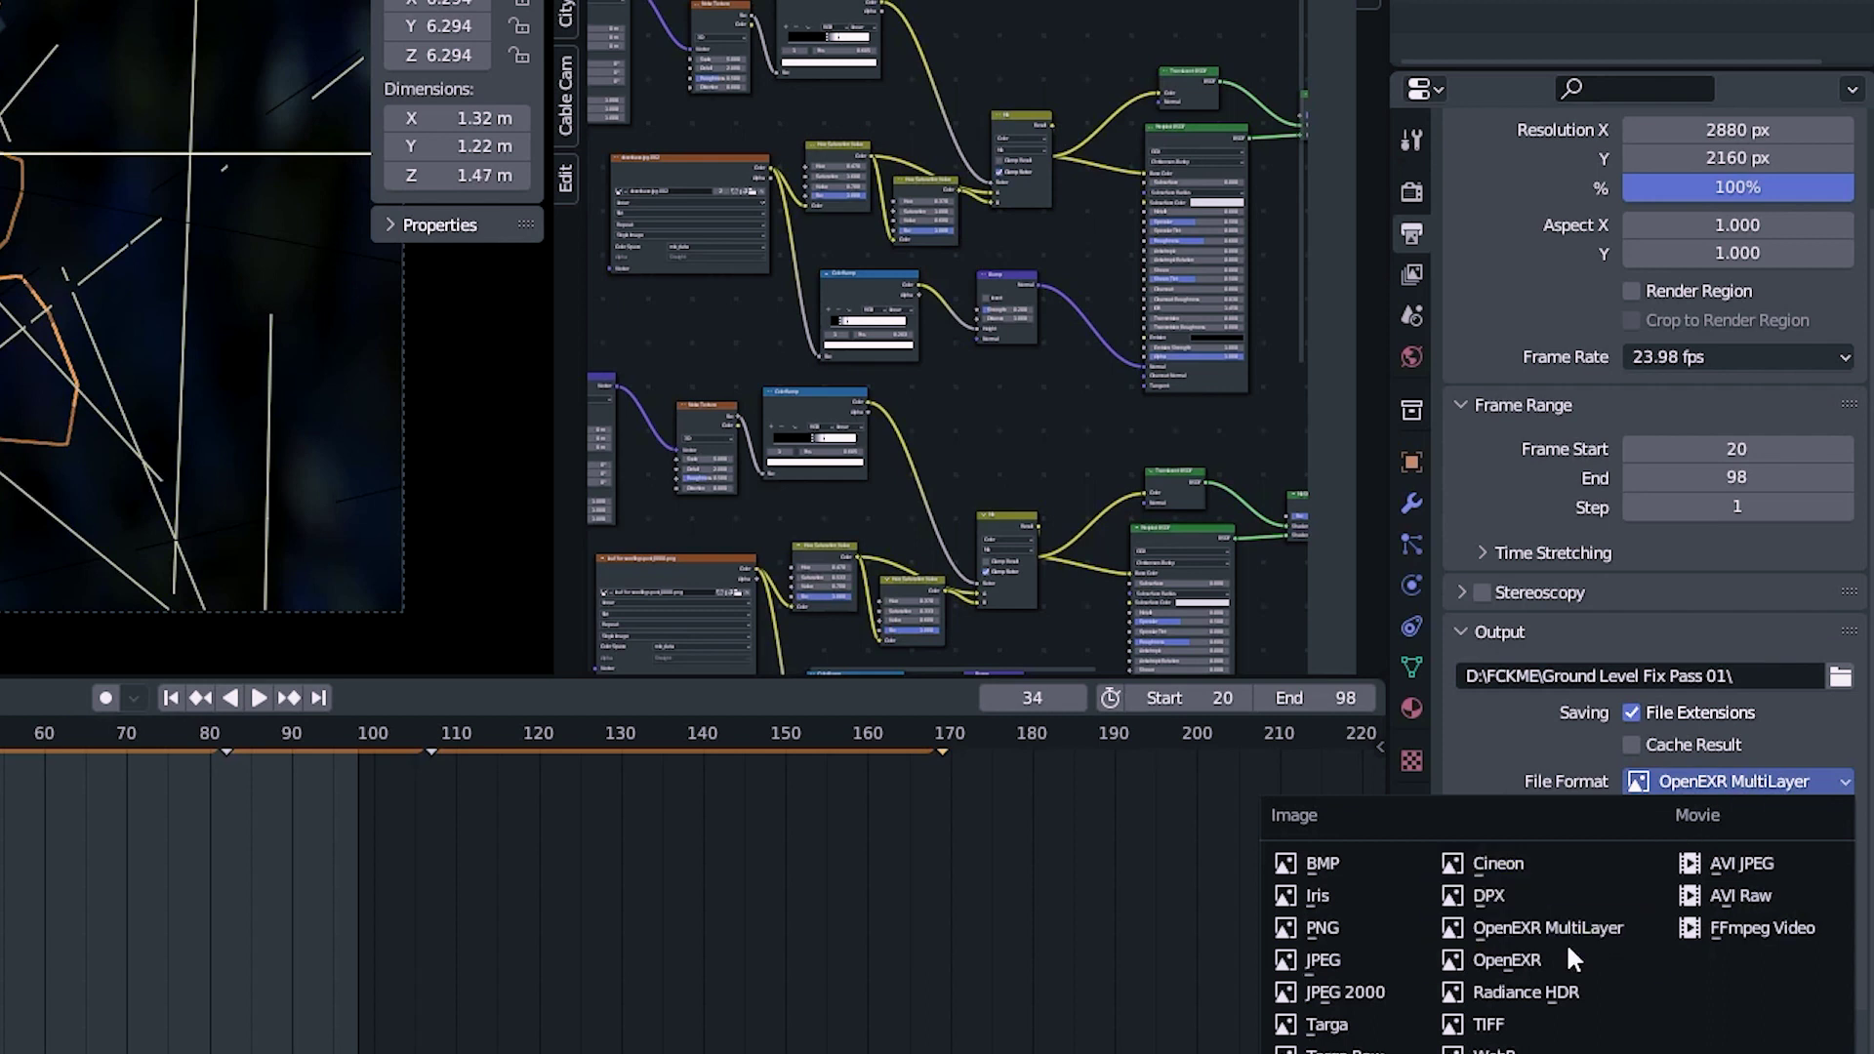
click(1587, 929)
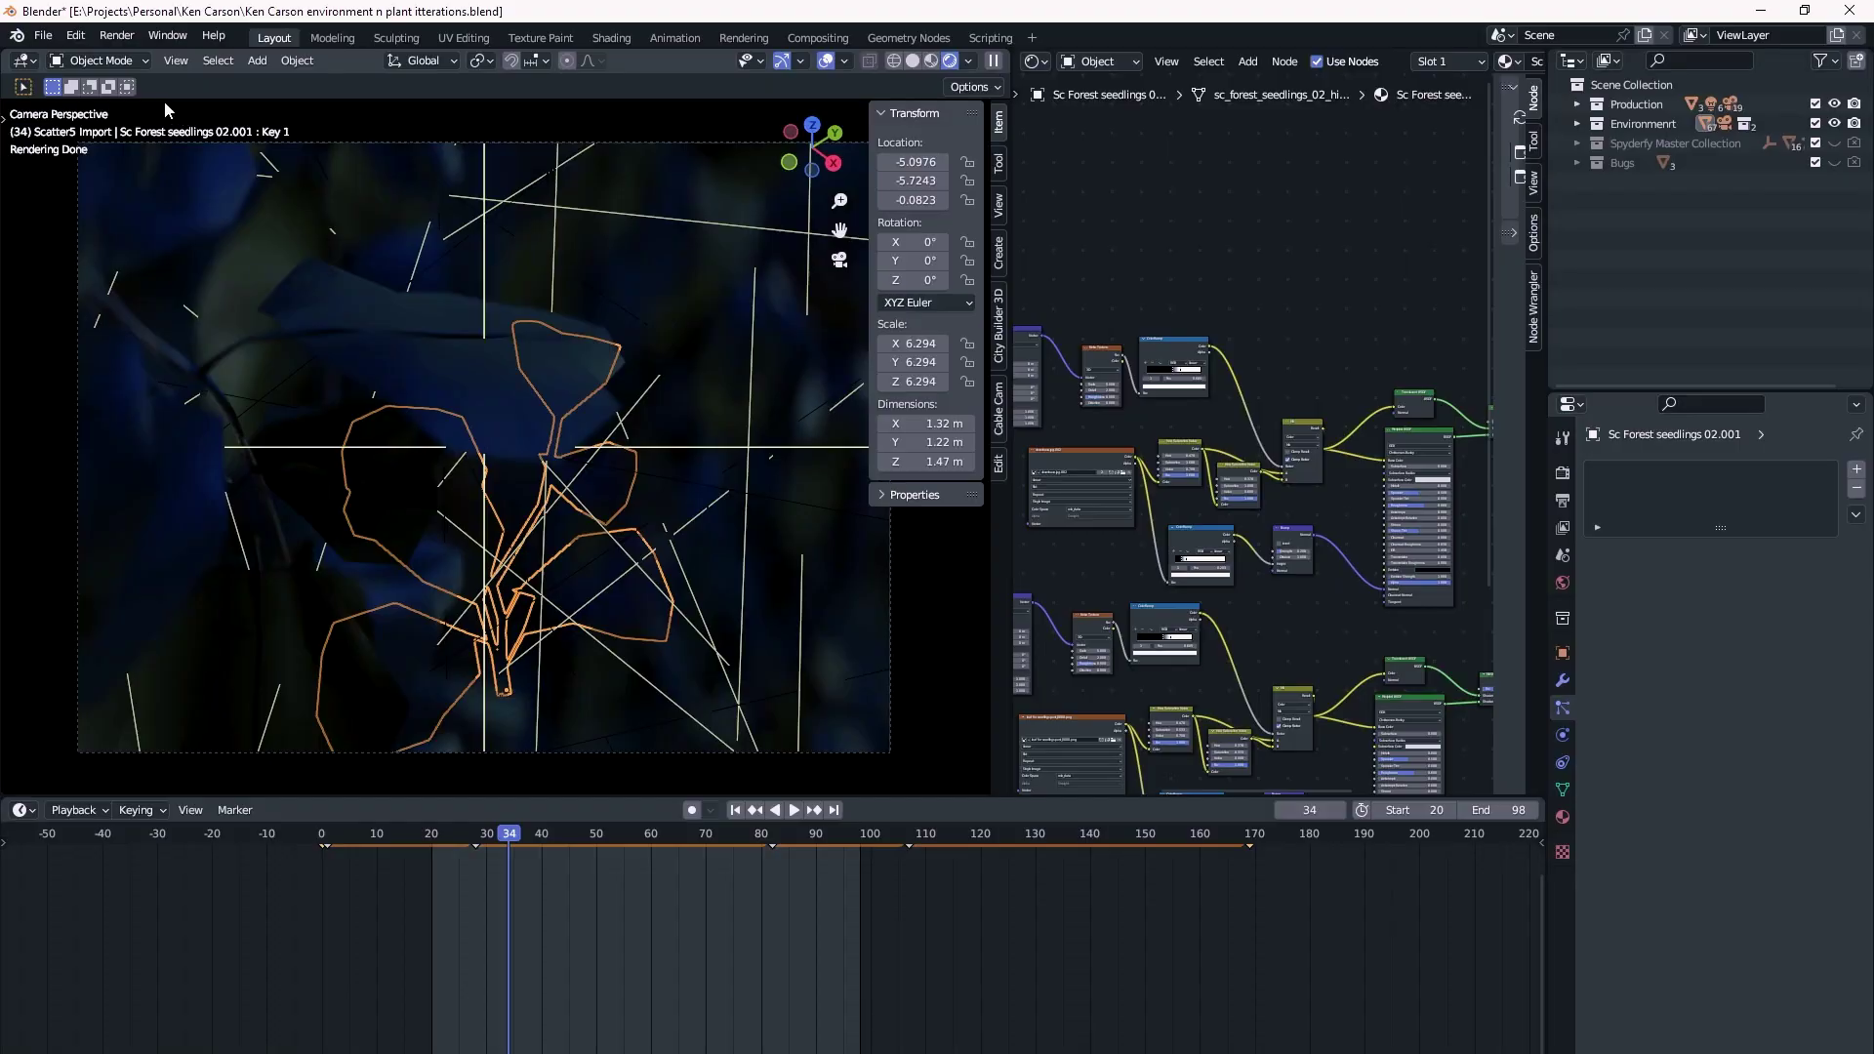
click(119, 35)
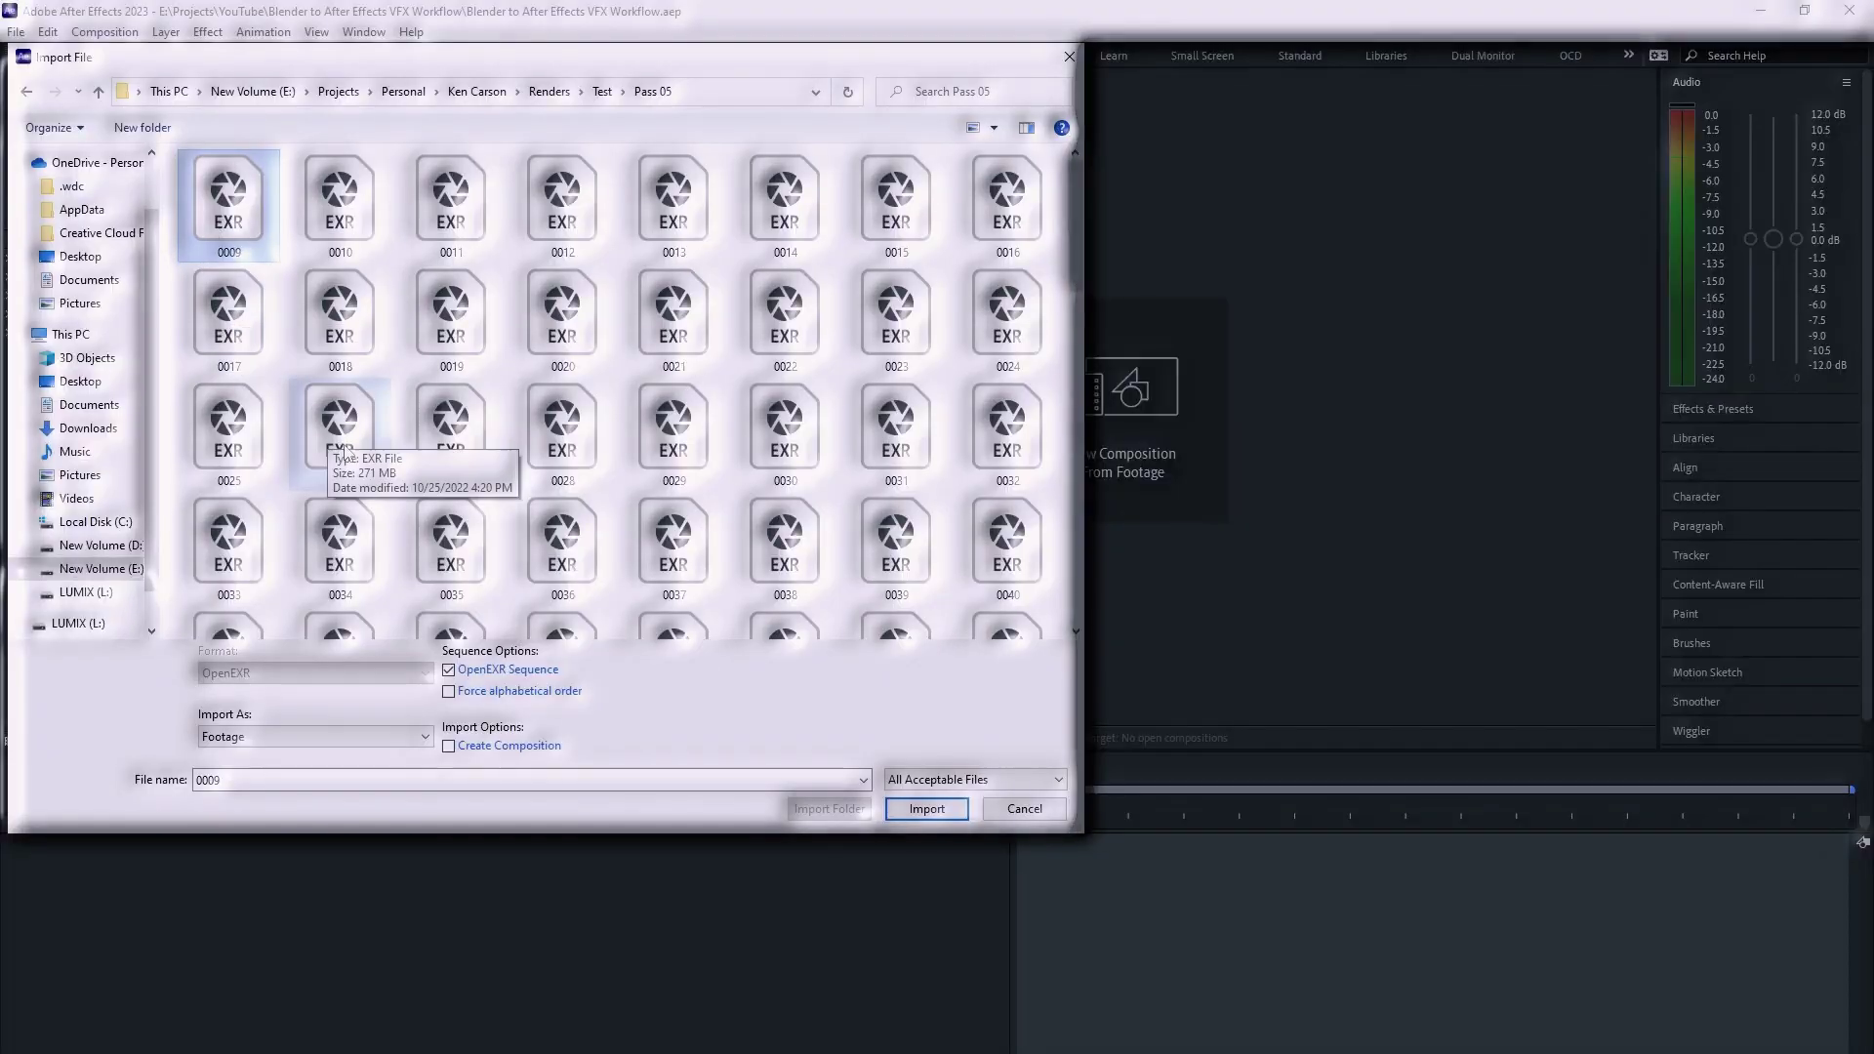
- Import the EXR frames as one sequence, interpret it as Rec.709 Gamma 2.4, and make a composition
click(448, 669)
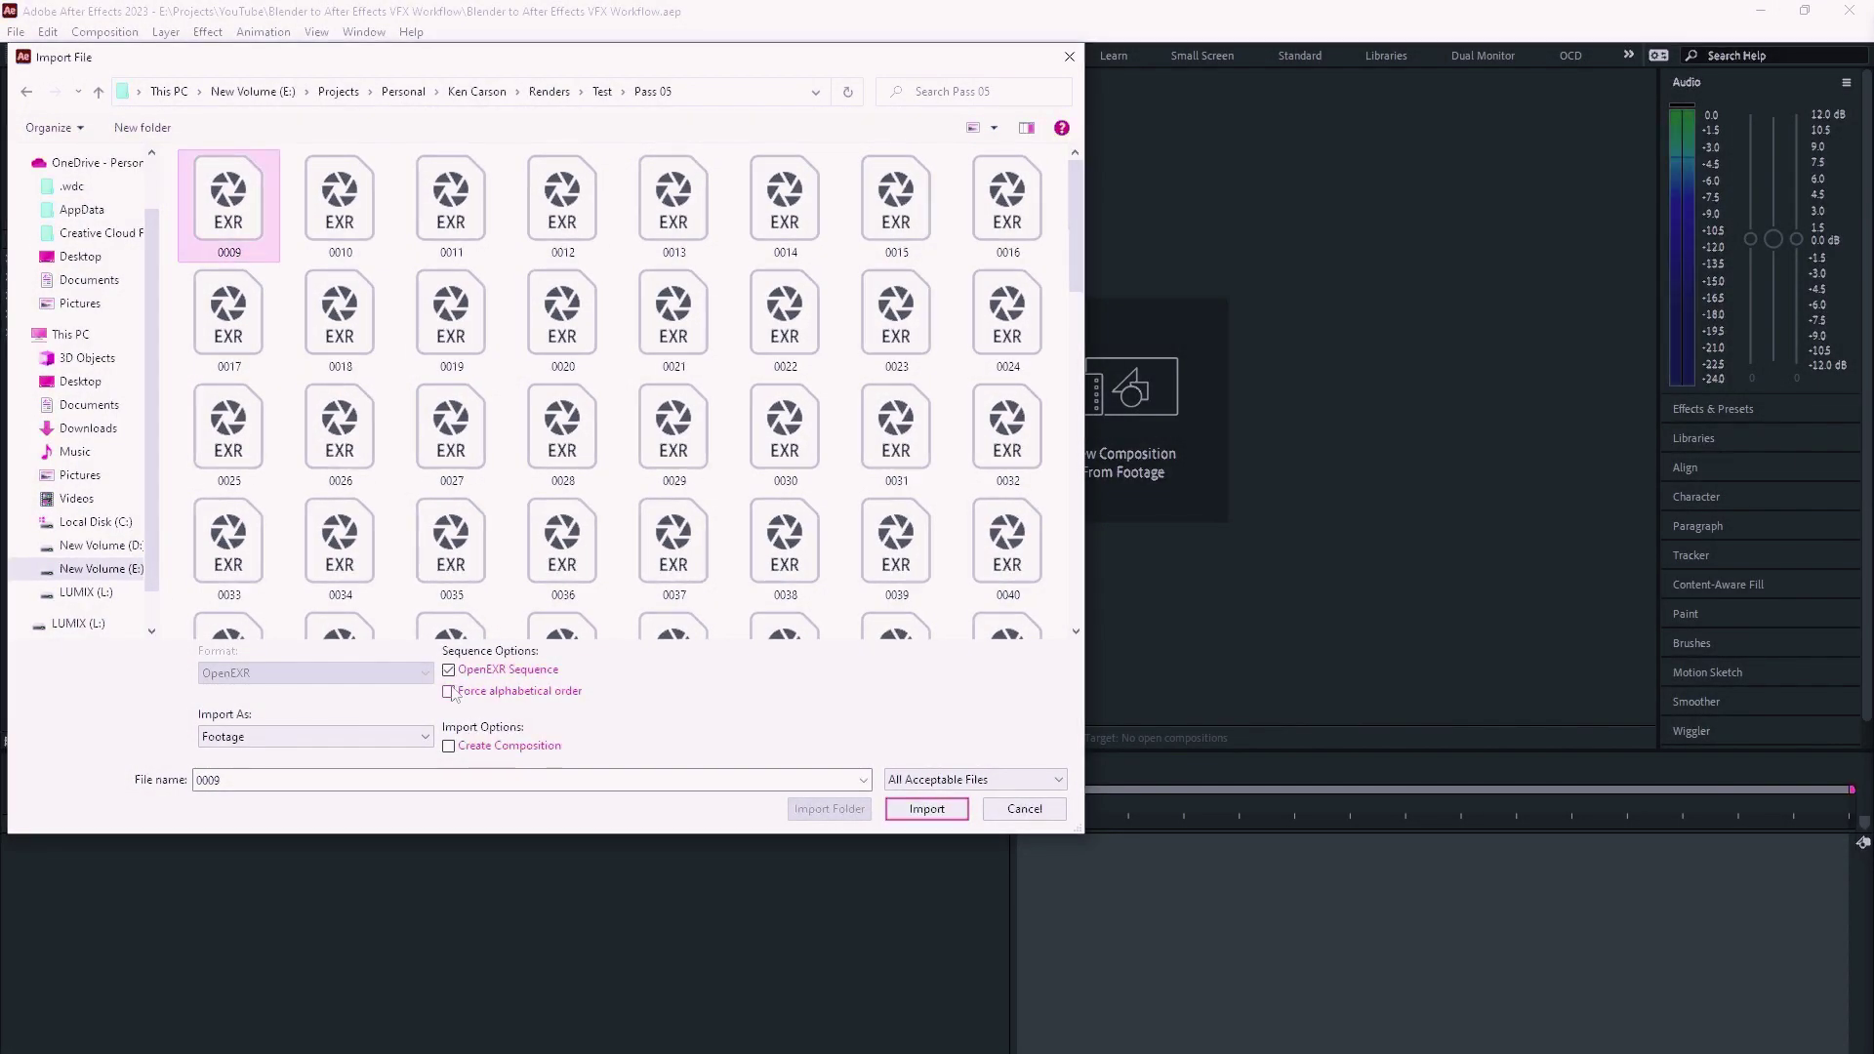
click(925, 809)
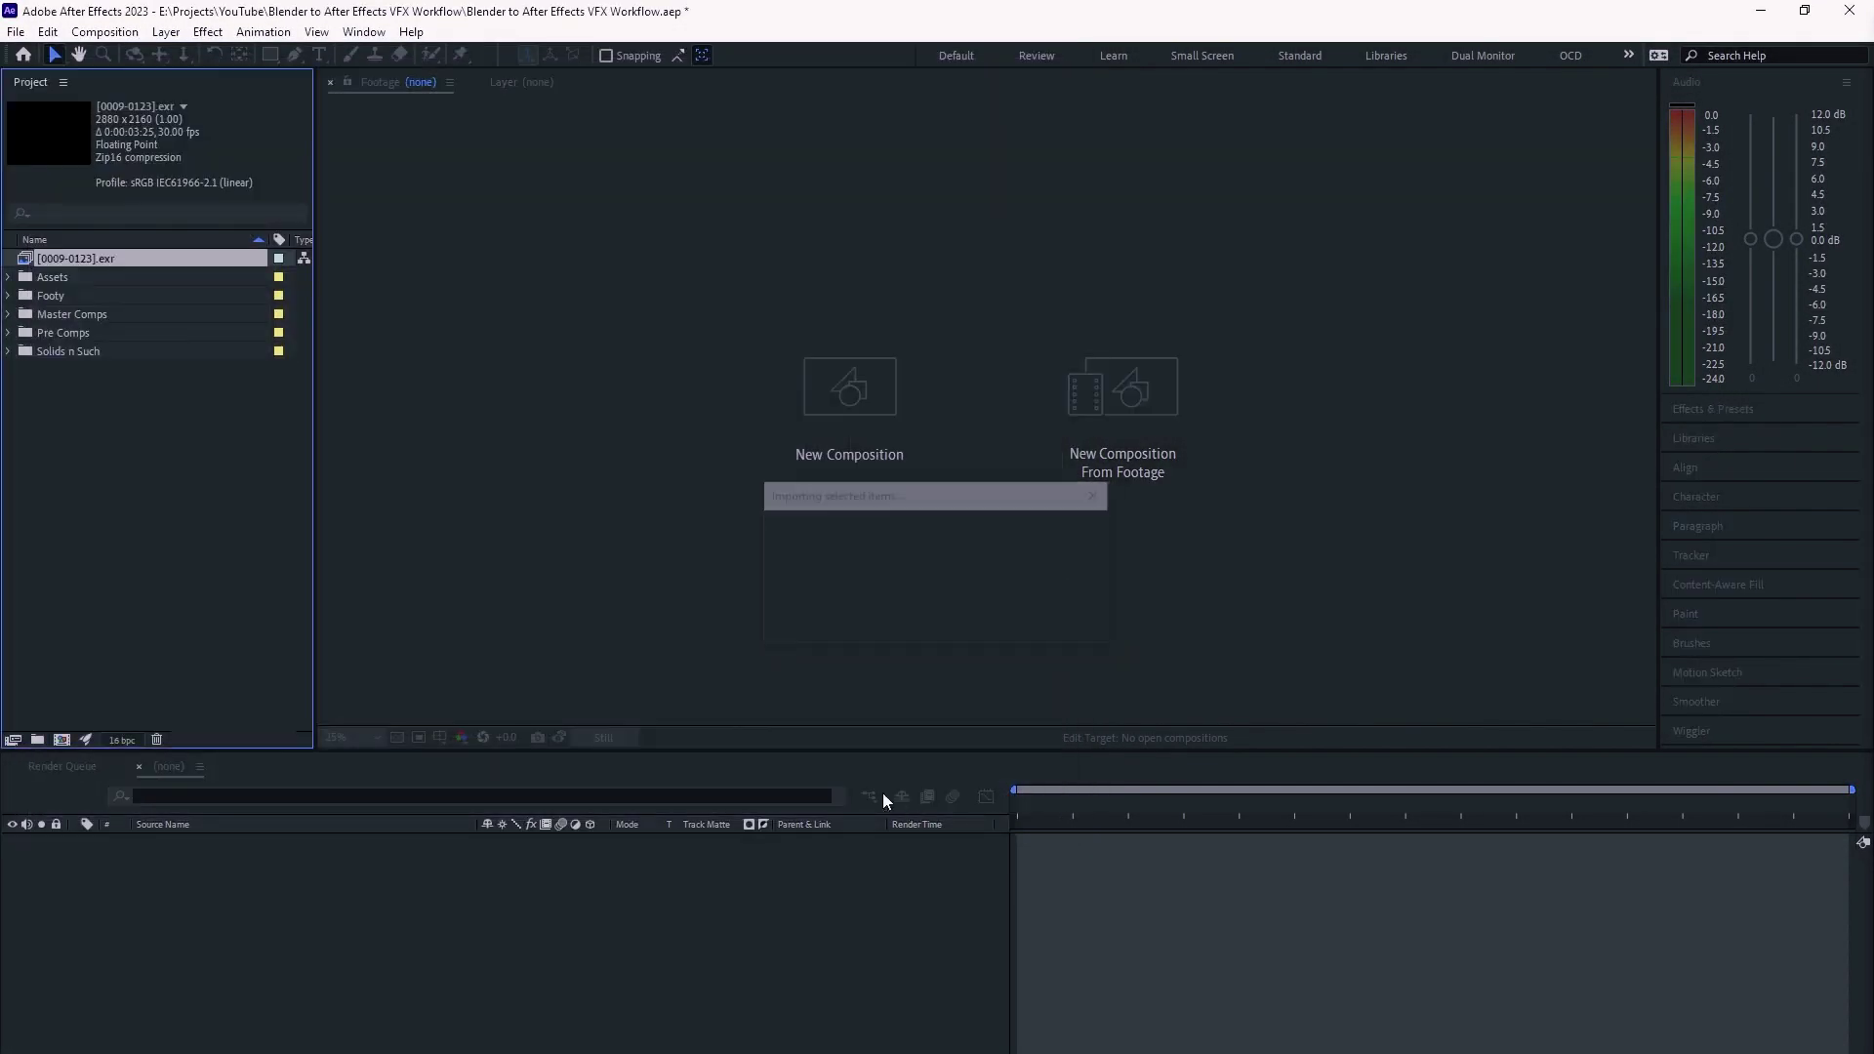
right_click(126, 295)
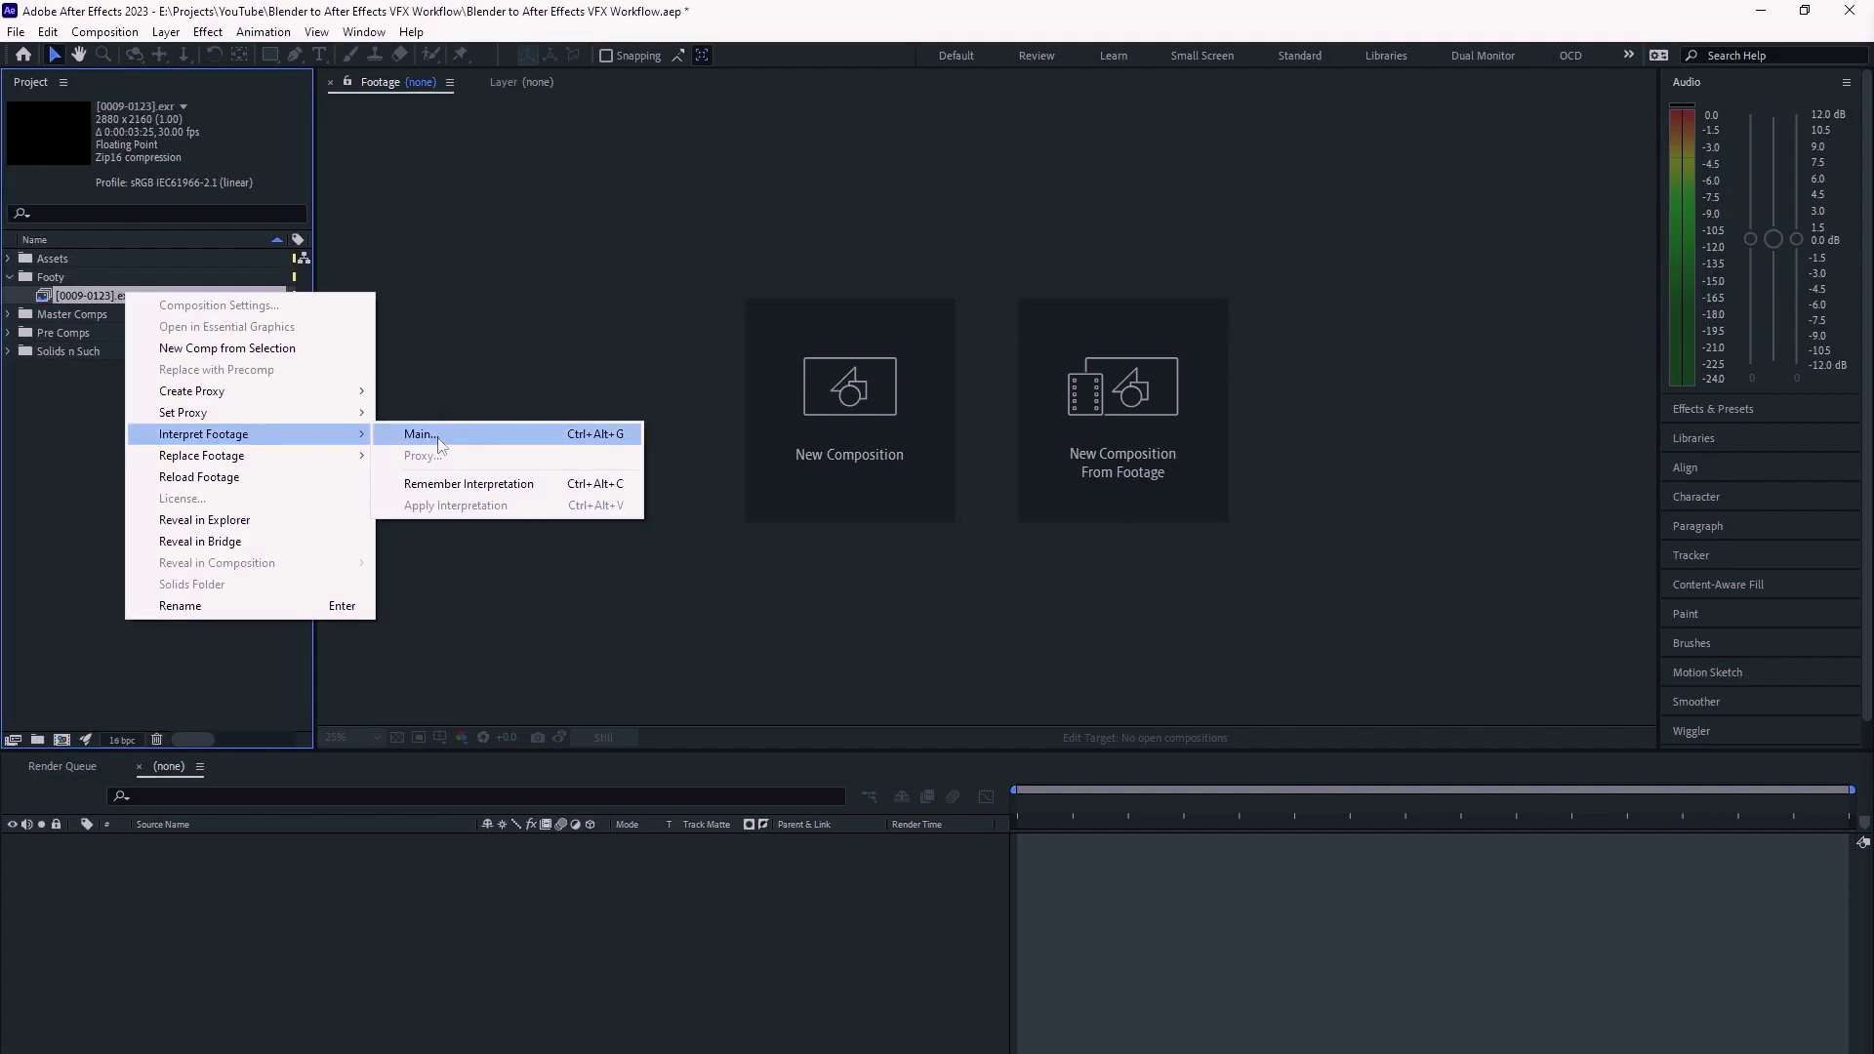
click(438, 439)
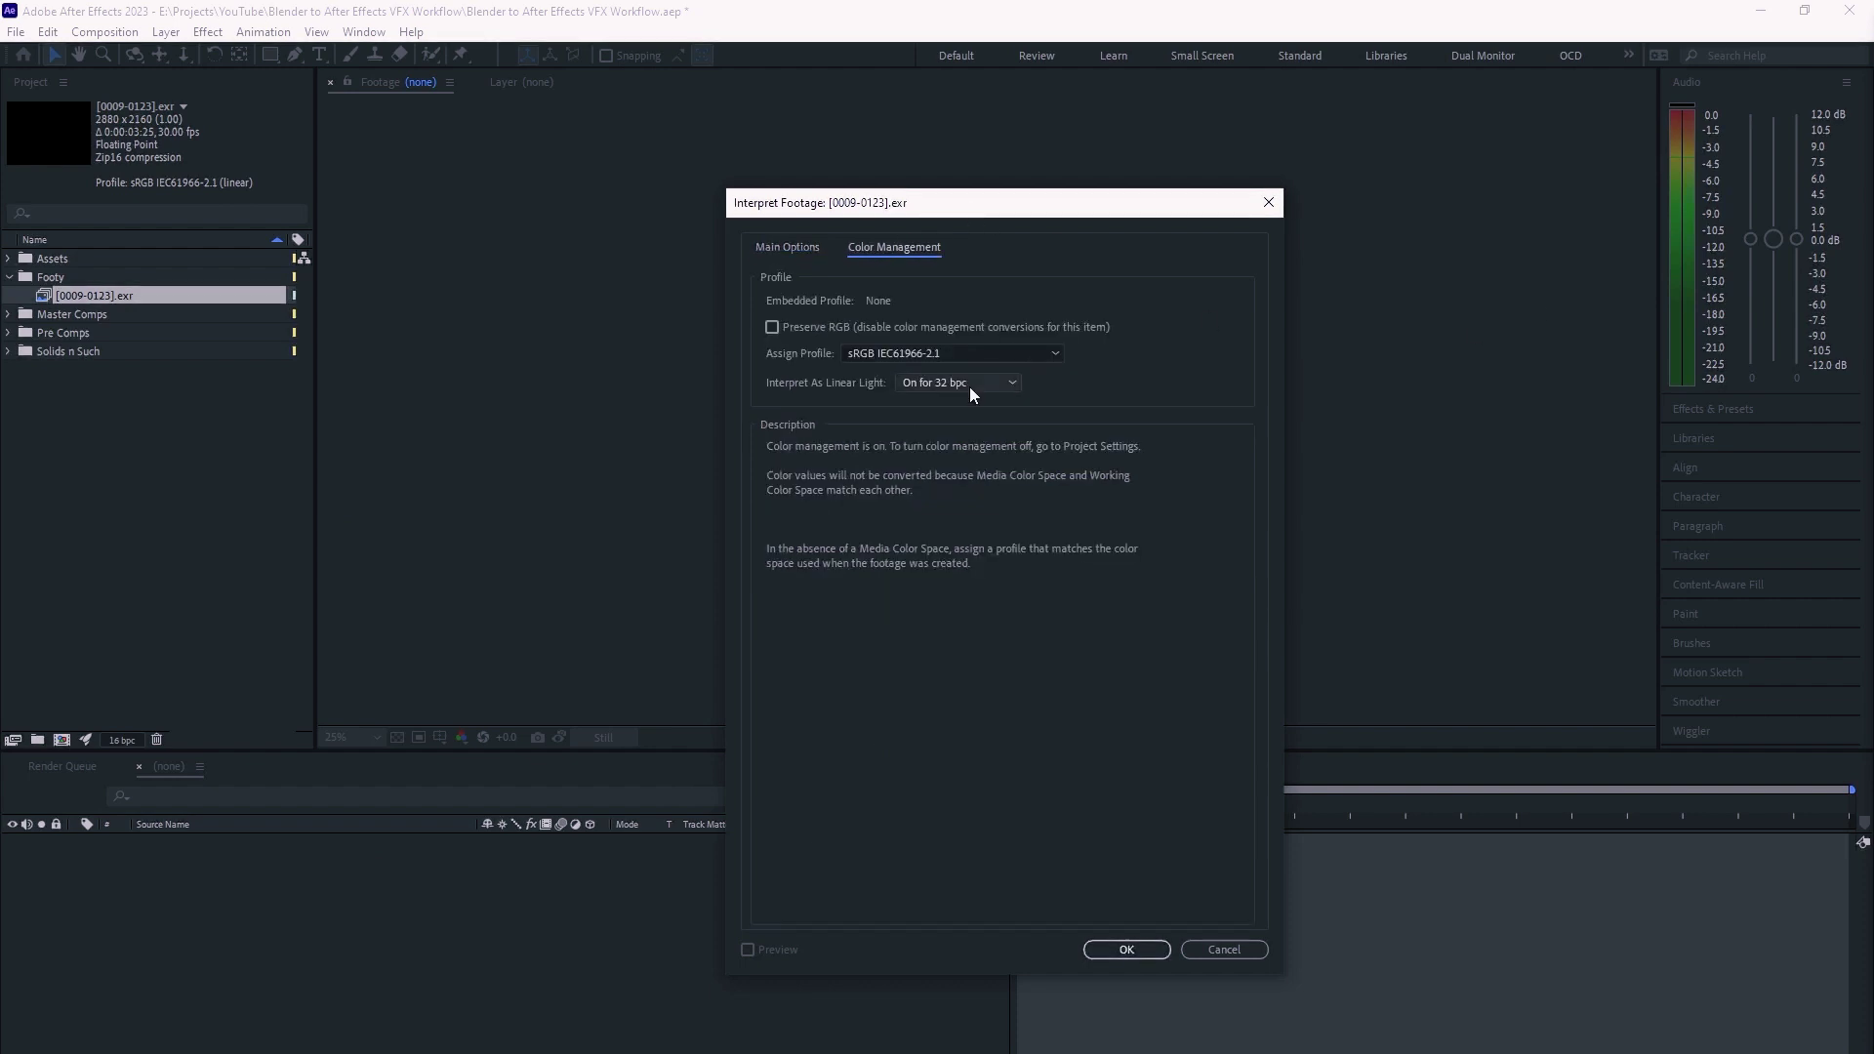
click(971, 382)
click(976, 353)
click(970, 603)
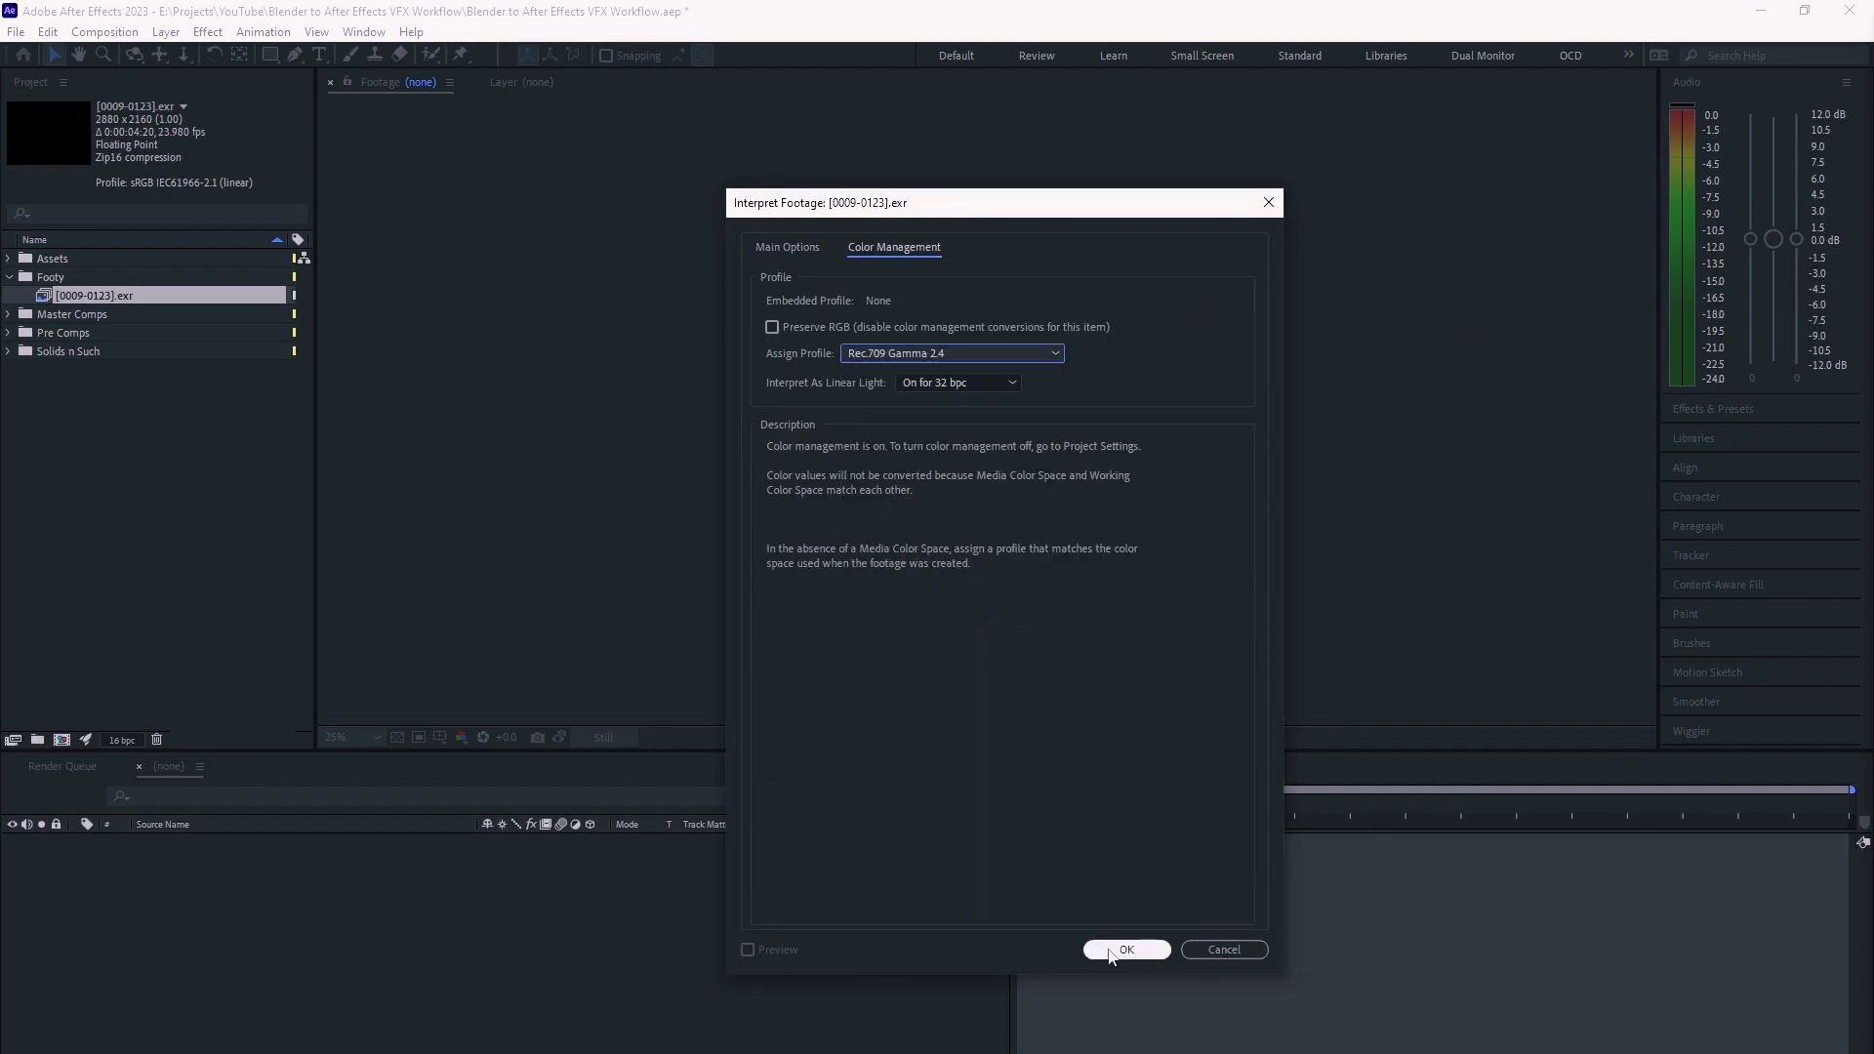
click(1126, 949)
drag(94, 295, 65, 742)
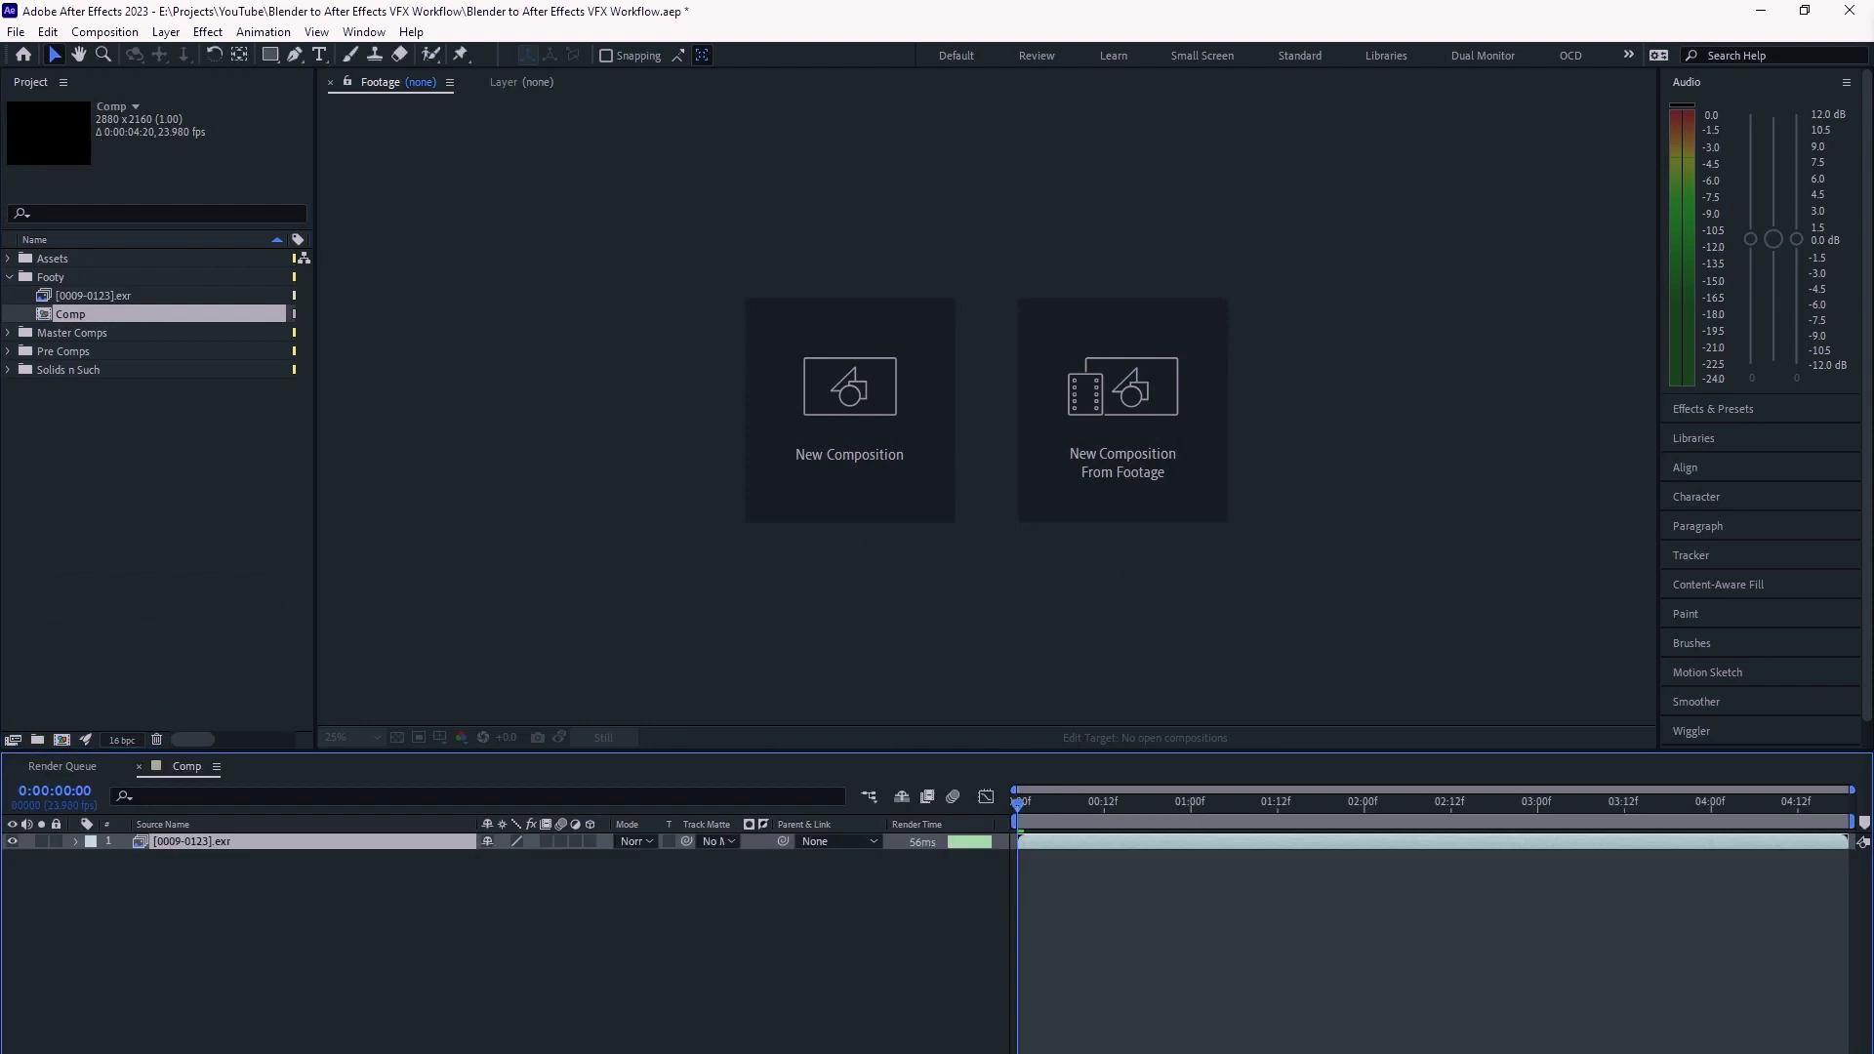
key(Return)
- Rename the layer Combined and apply EXtractoR pulling the ViewLayer.Combined pass
text(Combined)
key(Return)
key(ctrl+space)
text(ext)
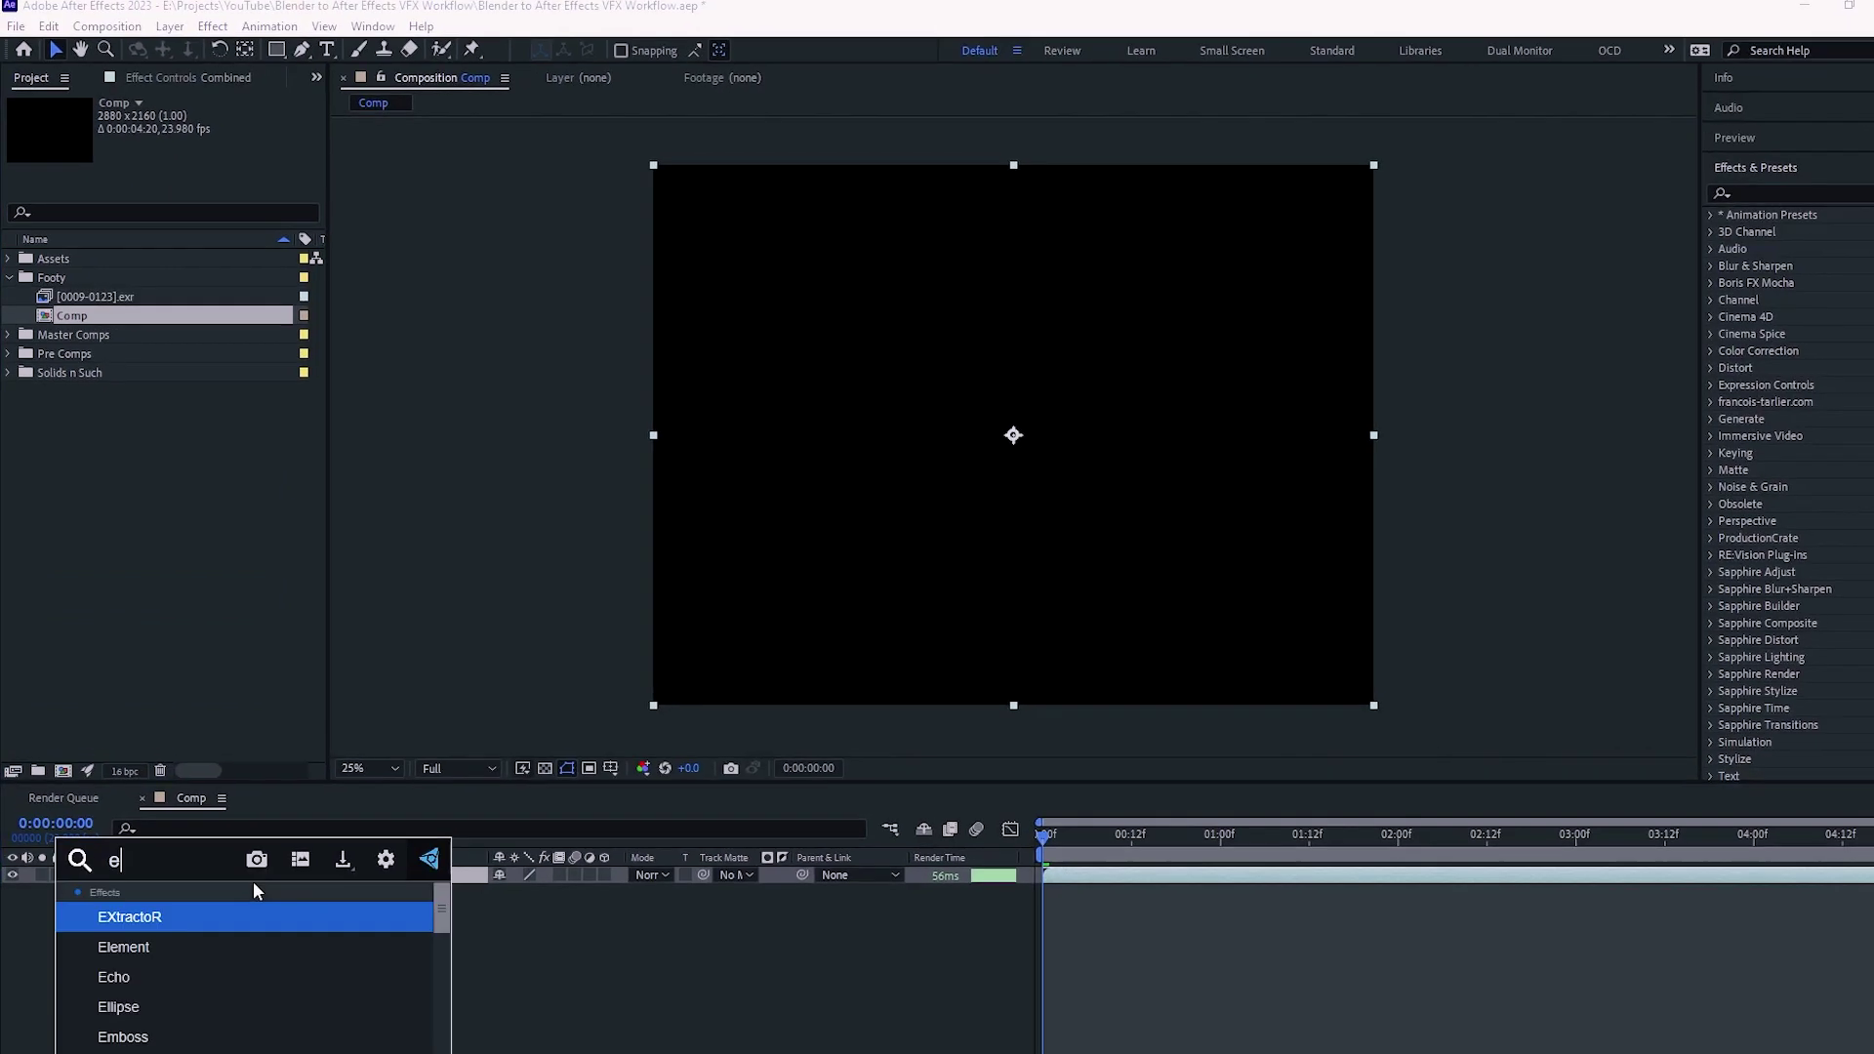
key(Return)
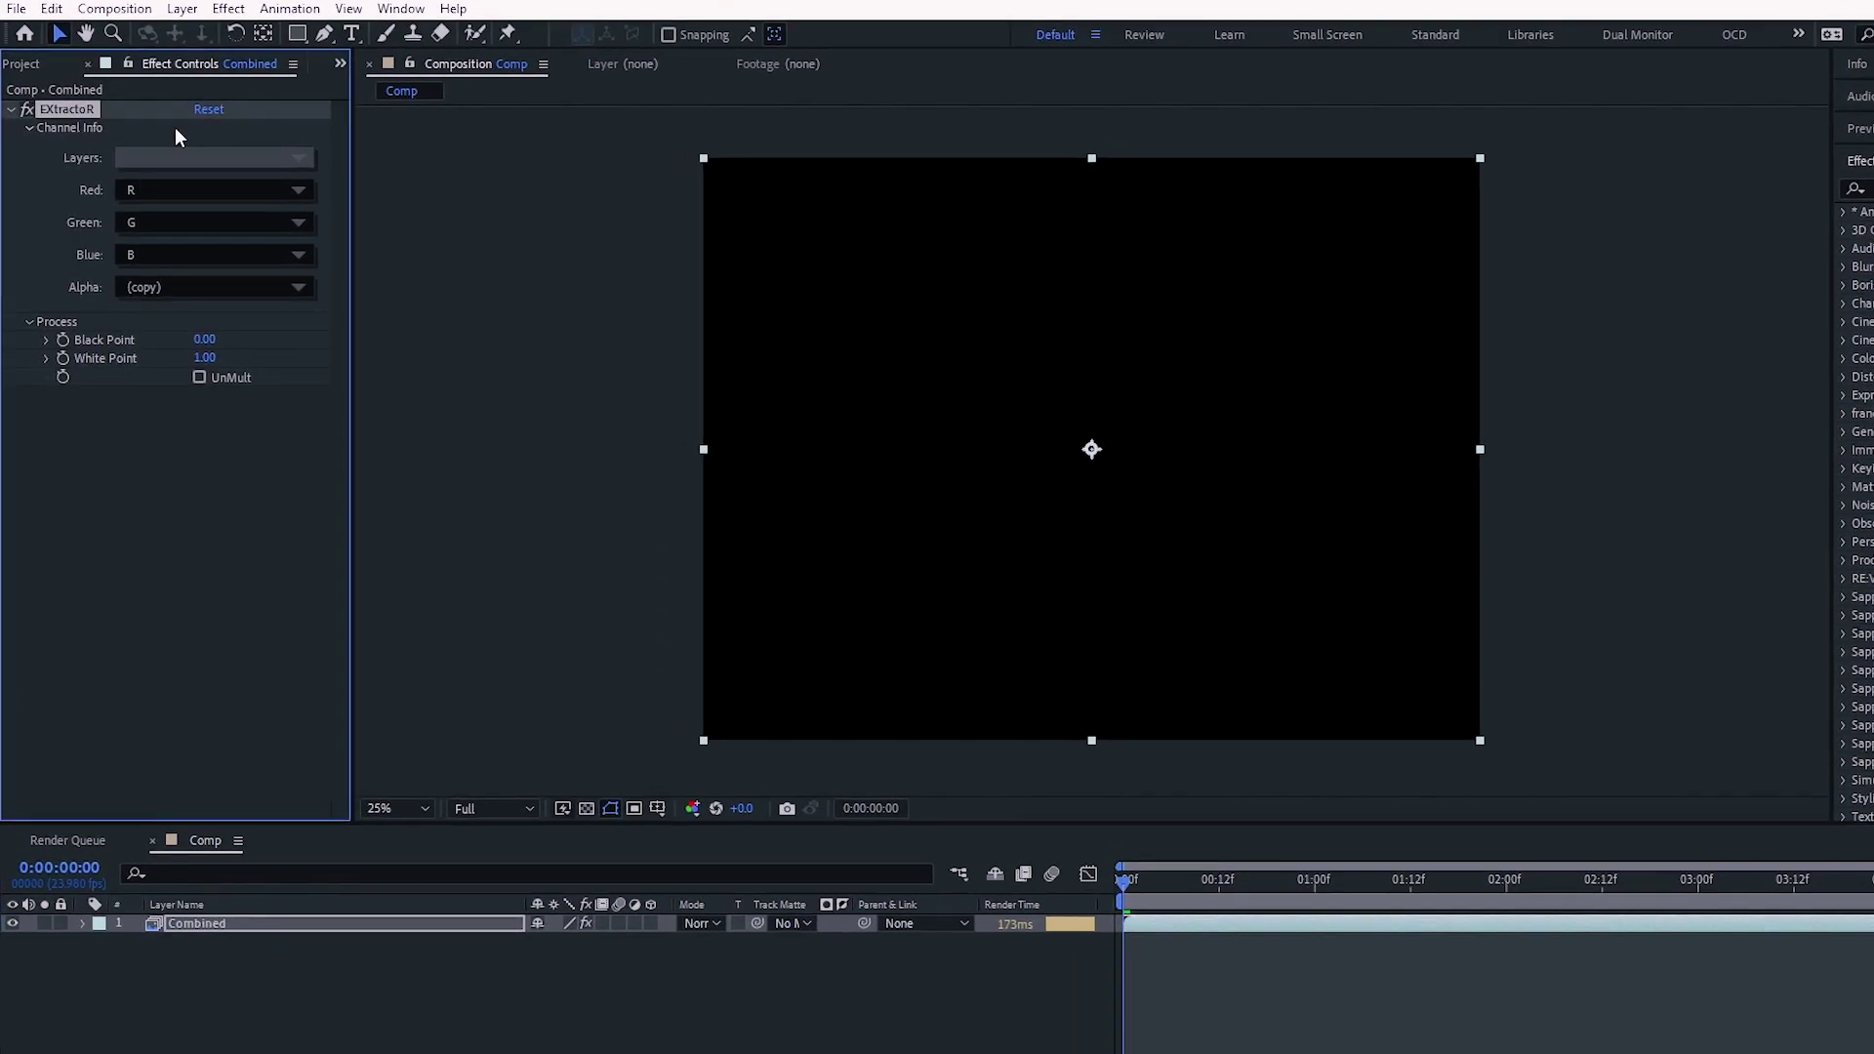
click(306, 154)
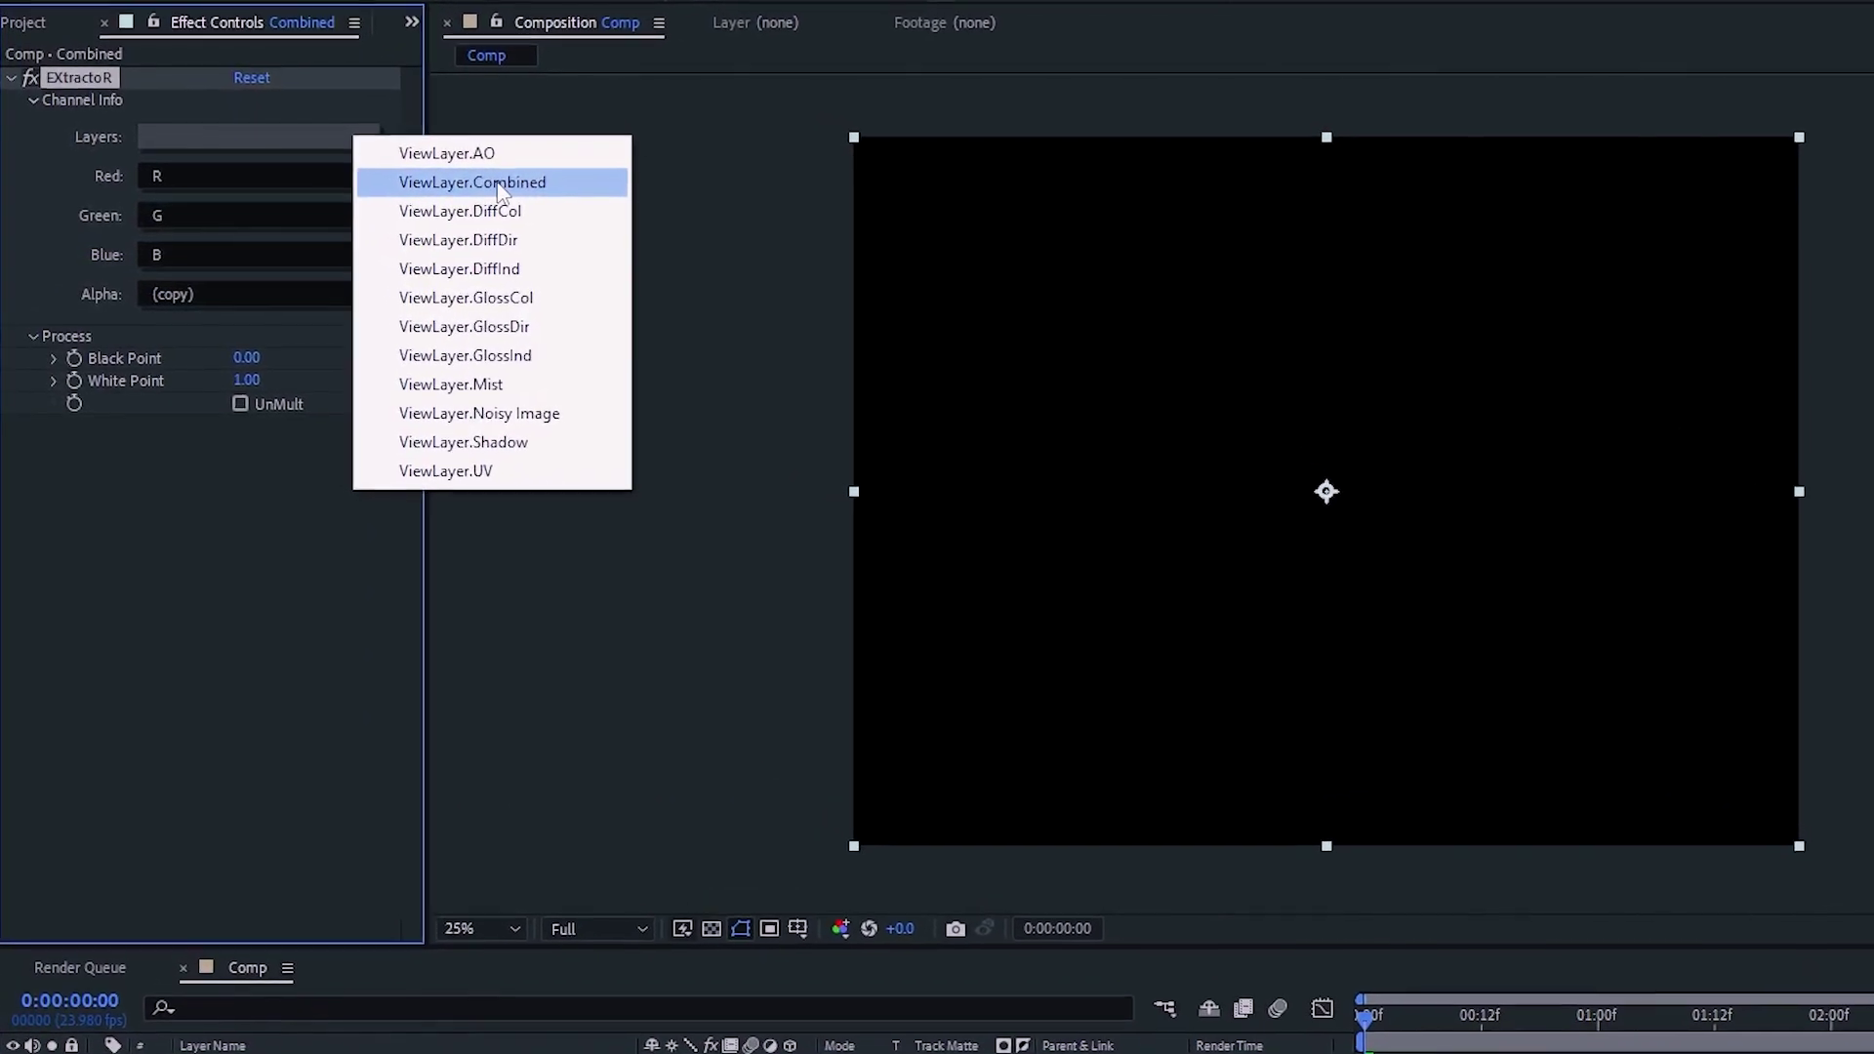
click(517, 183)
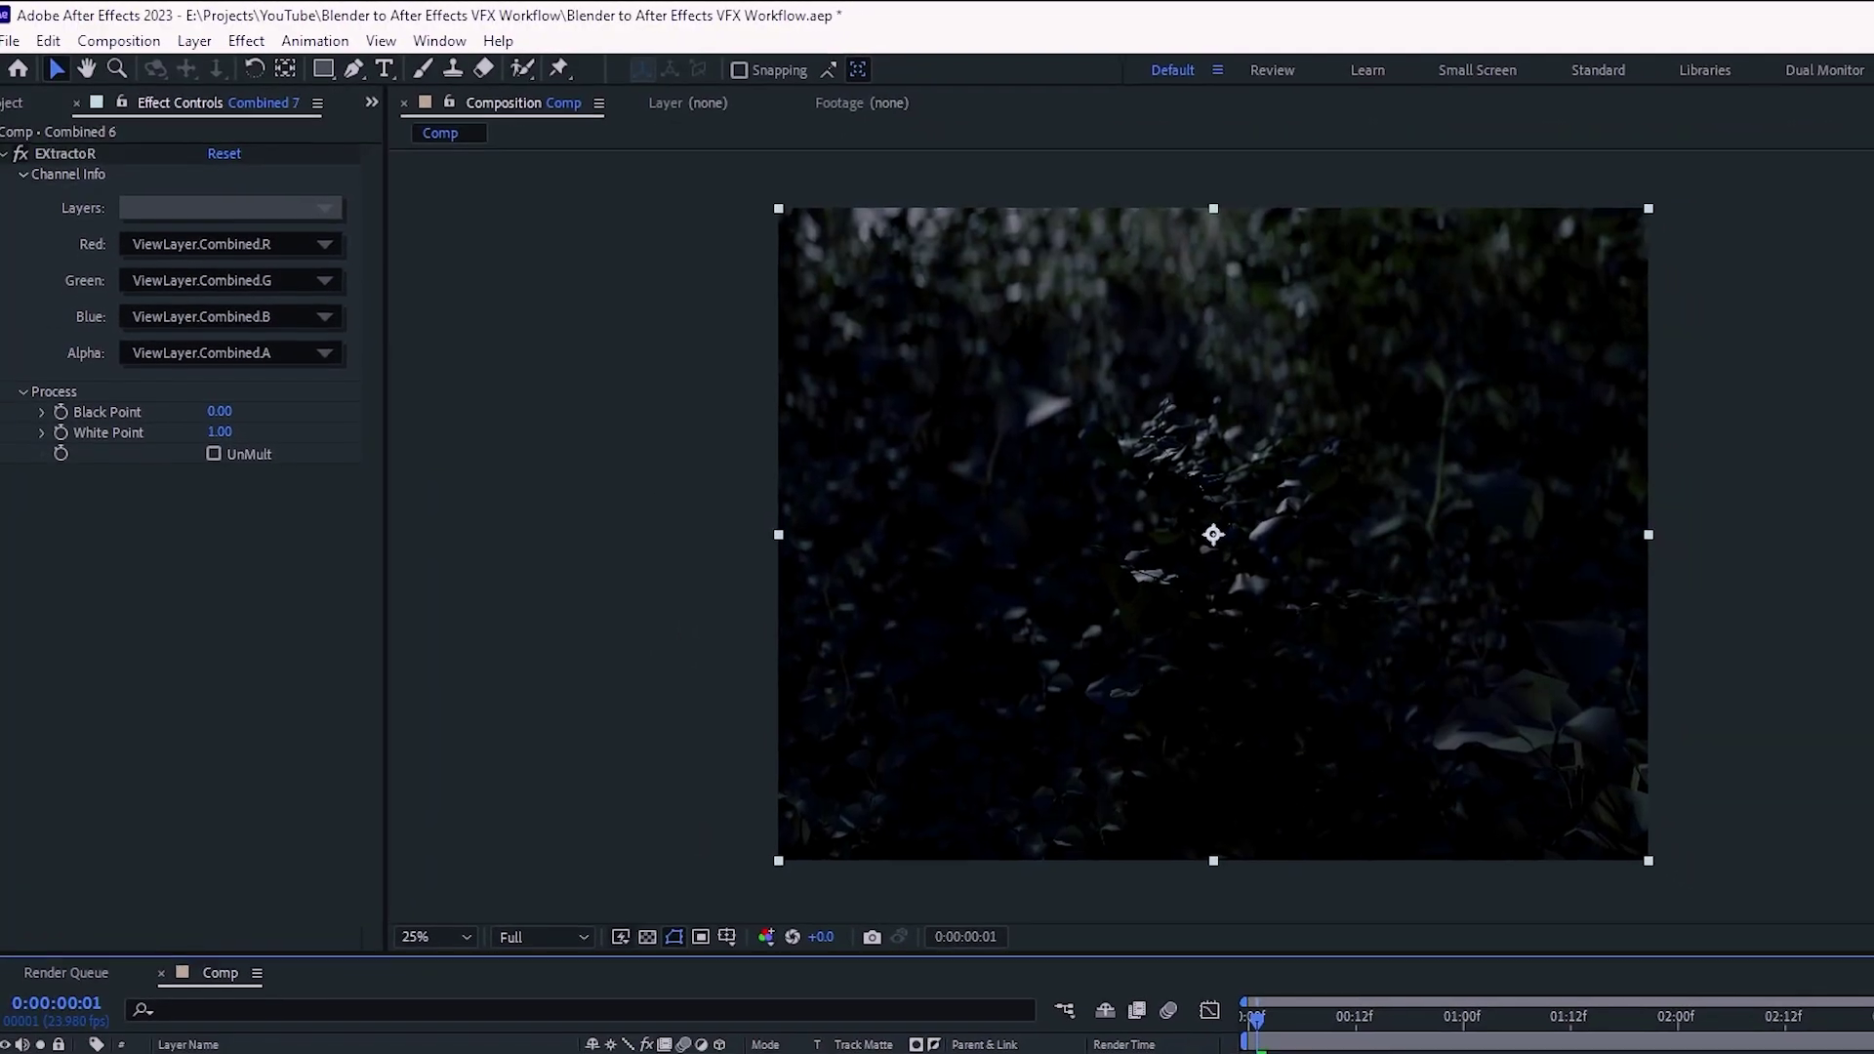
- Set the Combined 7 copy's EXtractoR to pull the DiffCol pass
click(255, 1053)
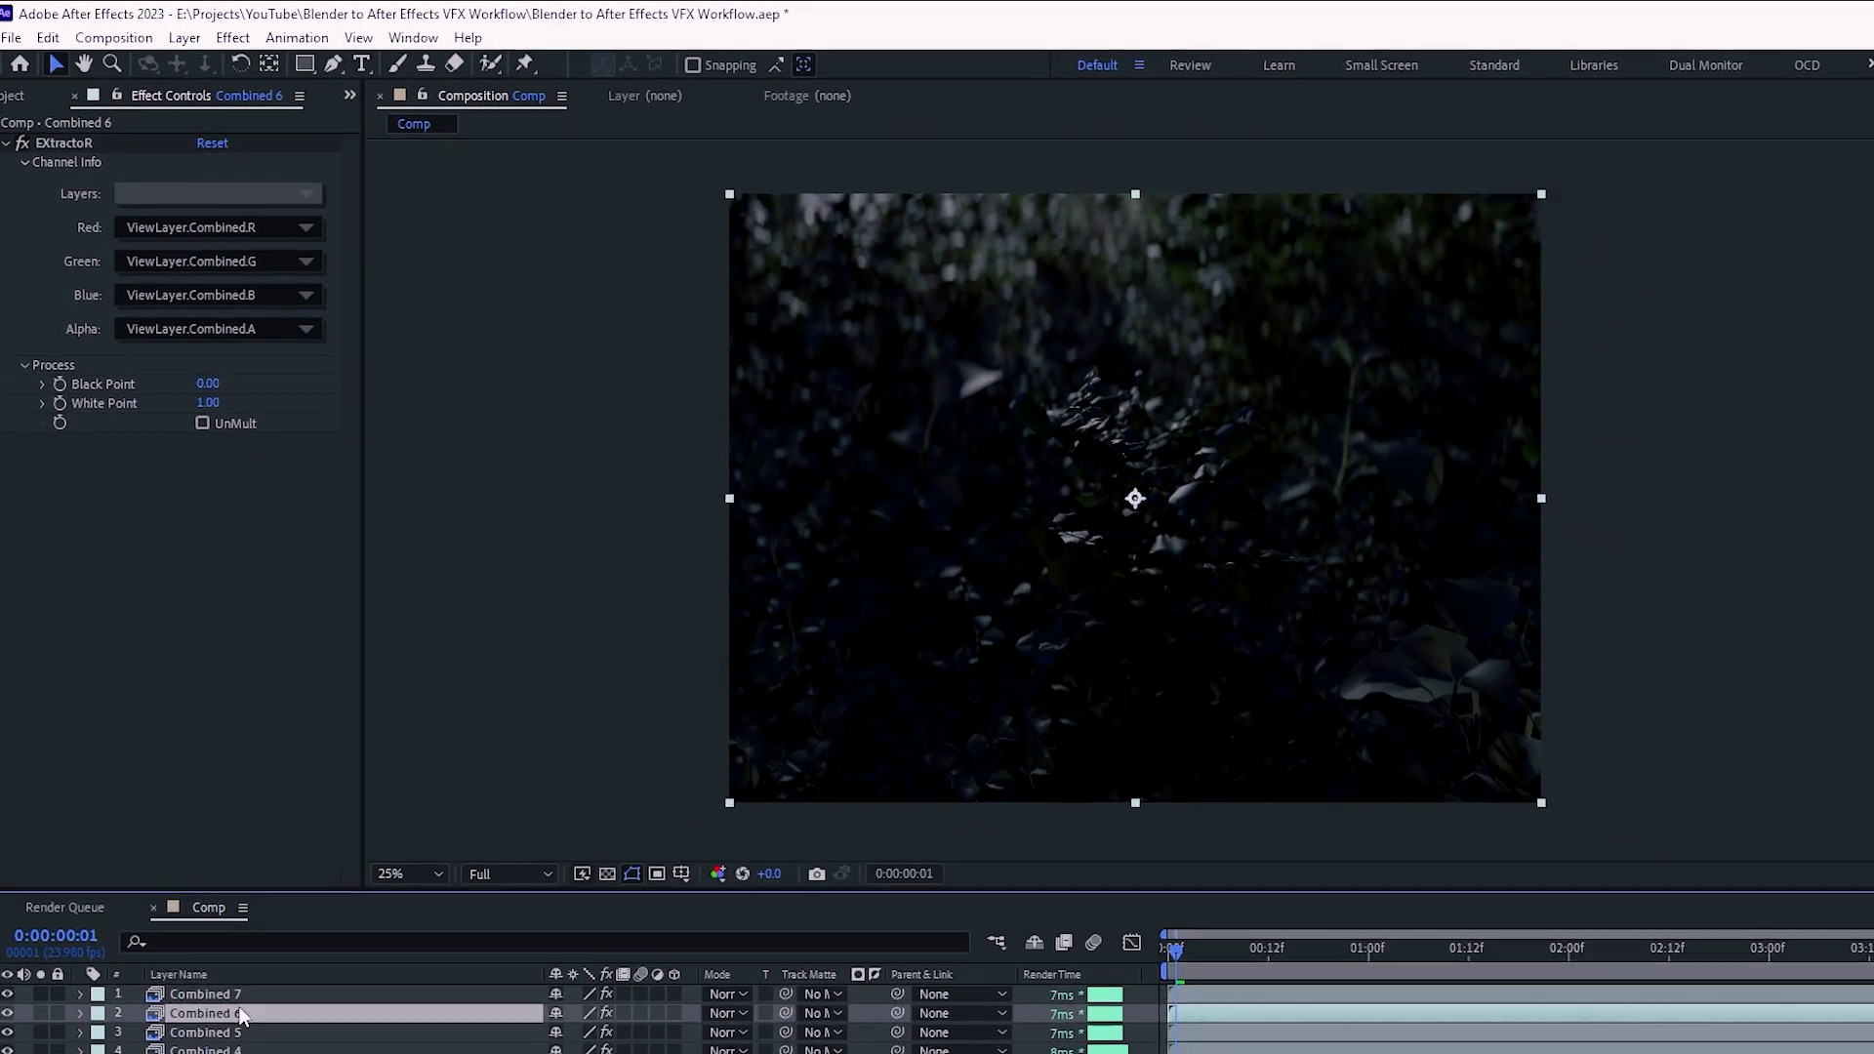
click(205, 994)
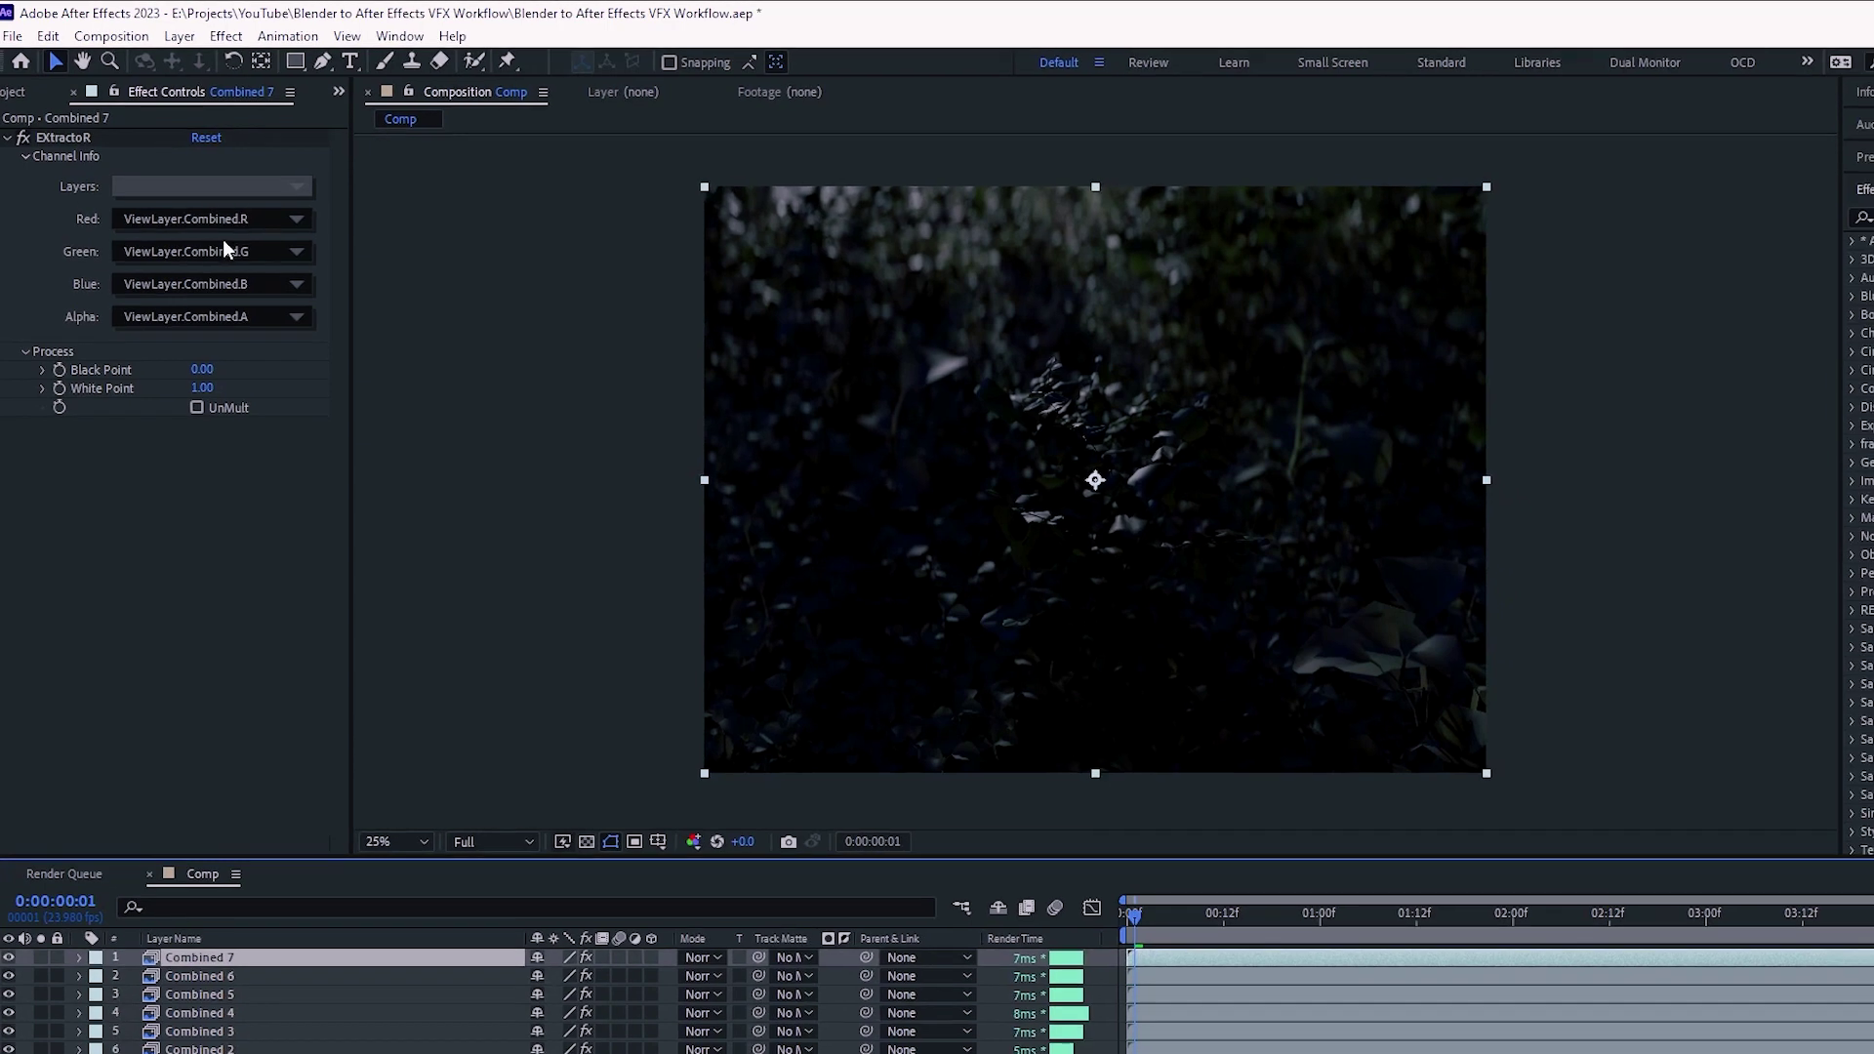
click(234, 193)
click(380, 249)
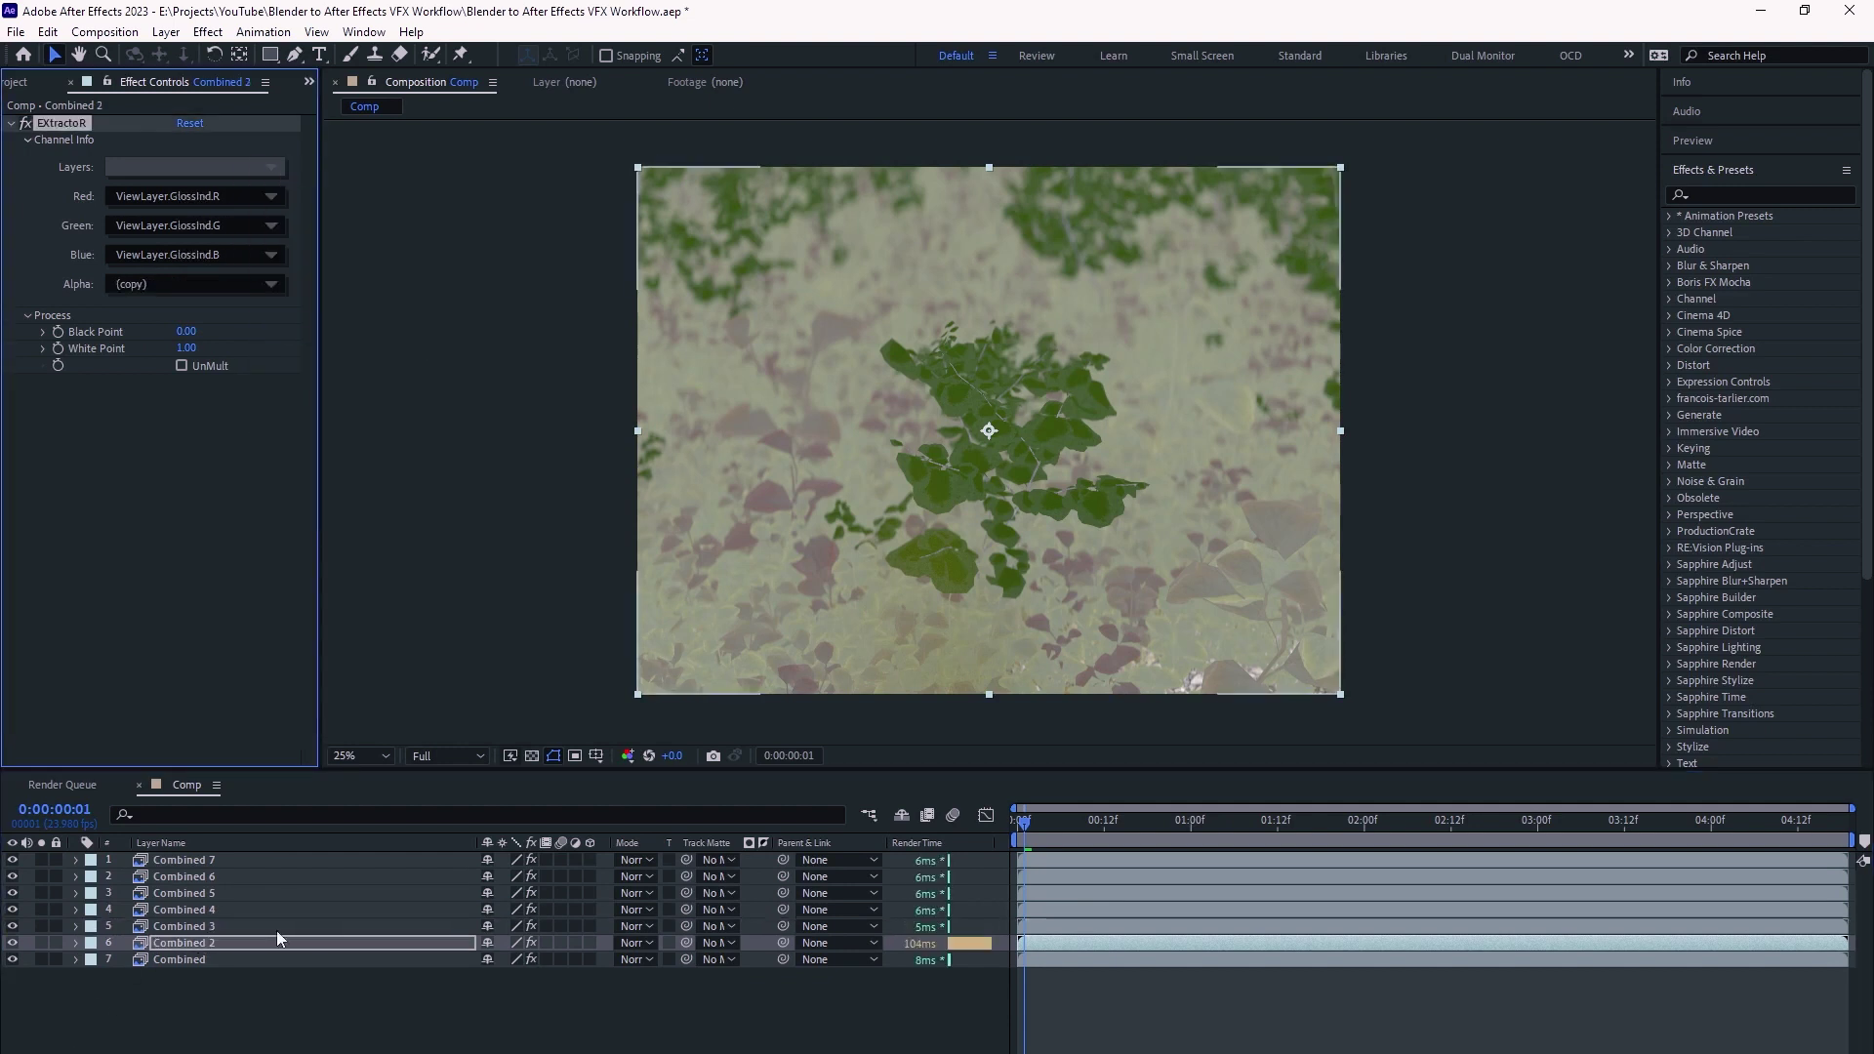
- Select the Combined 2 and Combined layers and blend the colour pass with Multiply
click(234, 942)
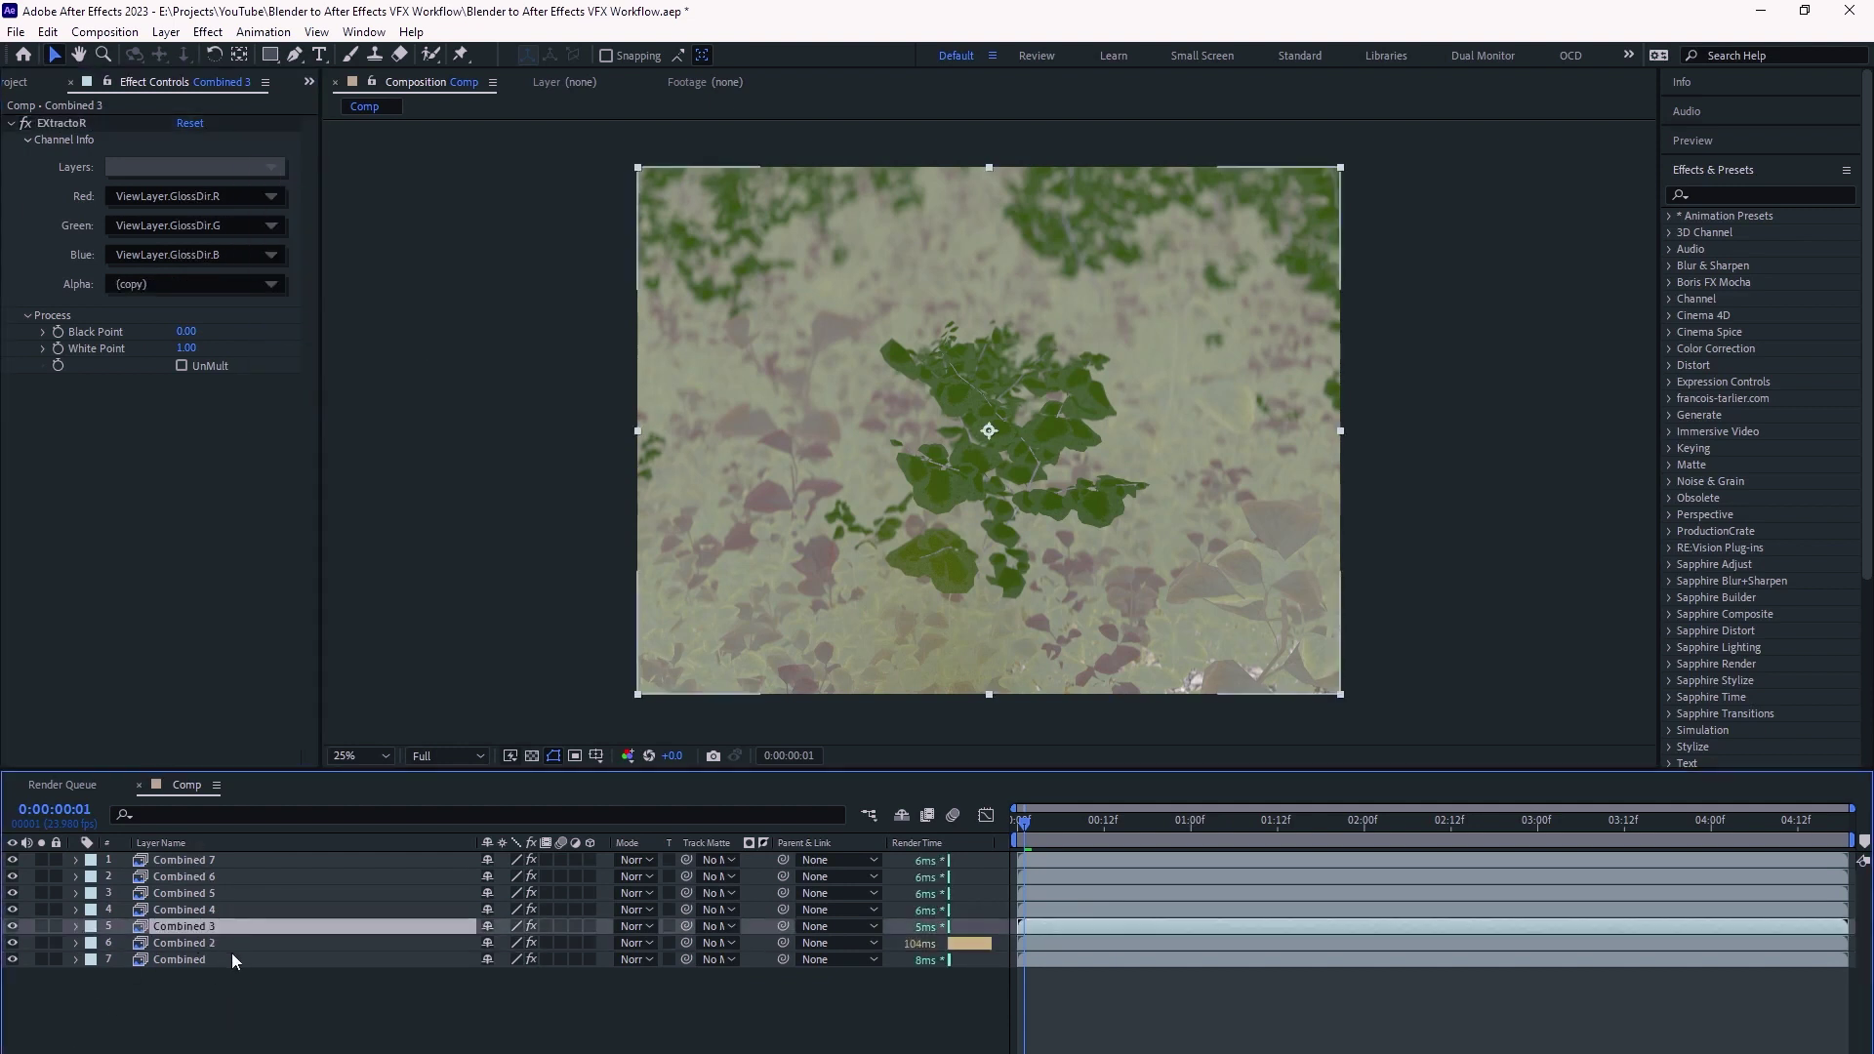
click(232, 957)
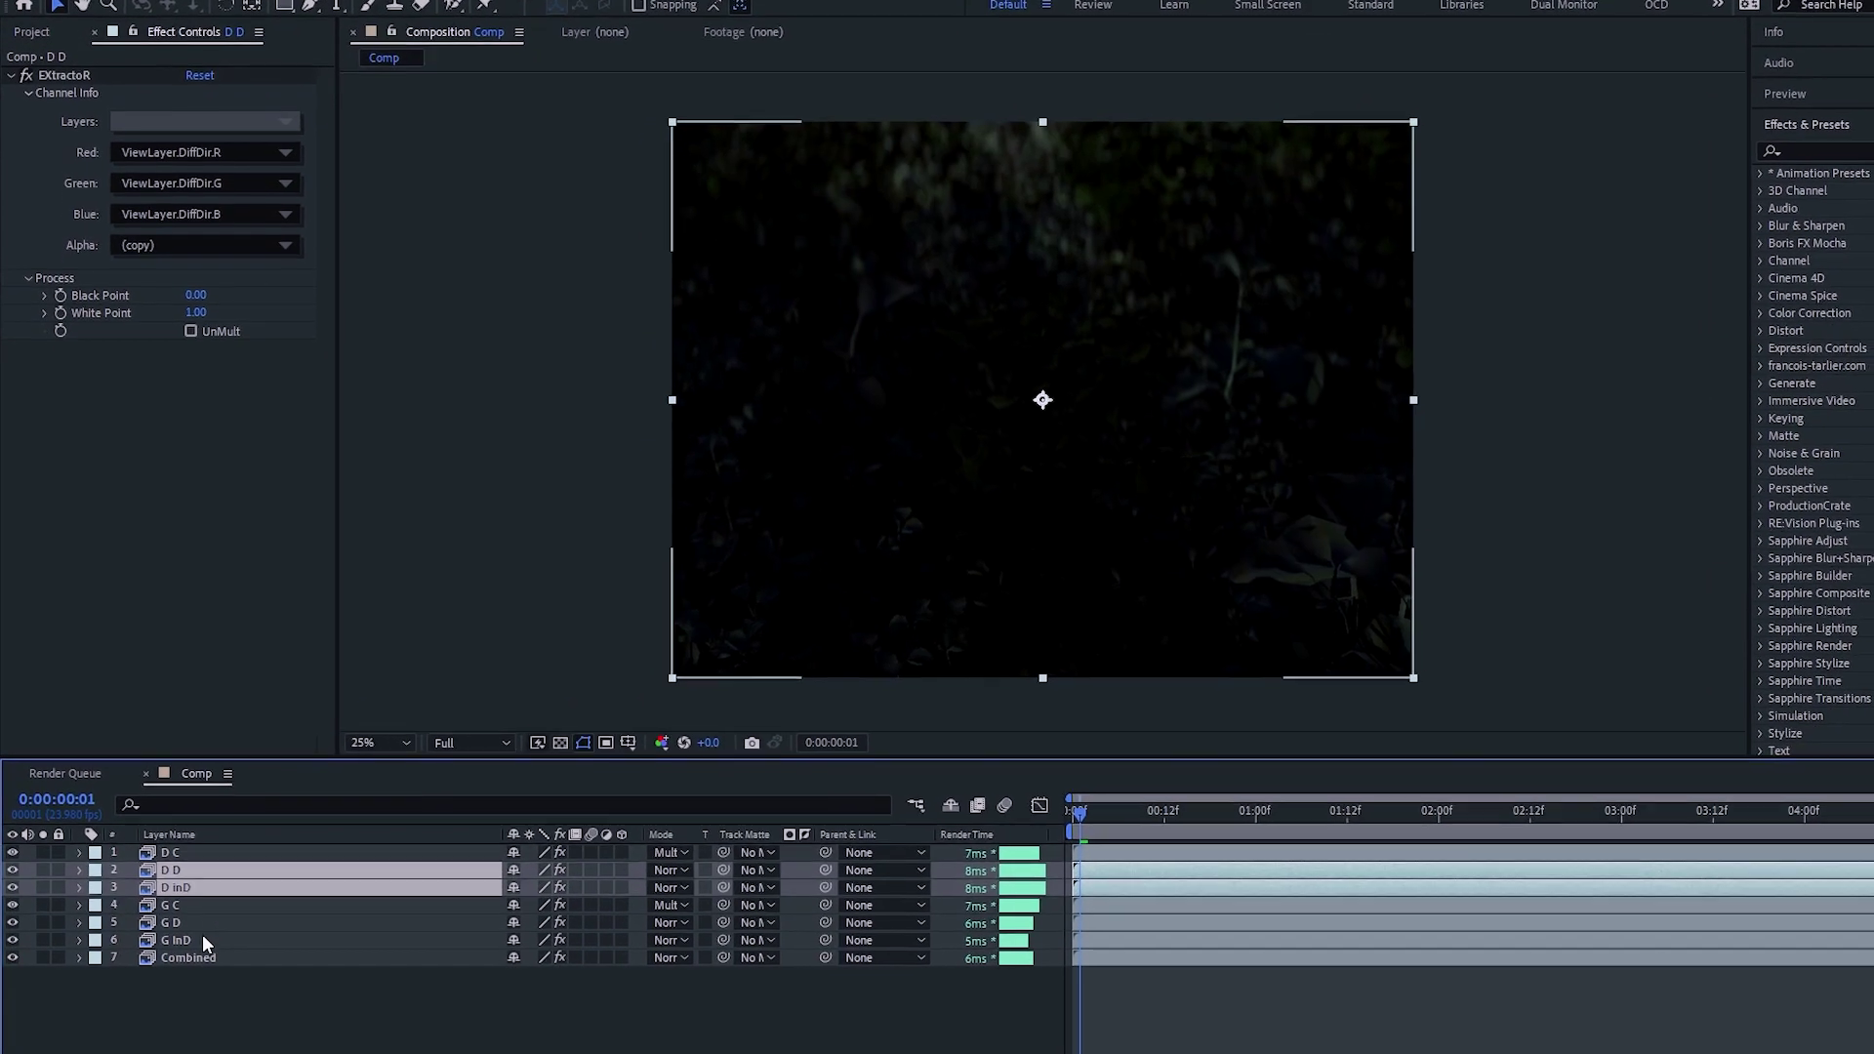
click(631, 876)
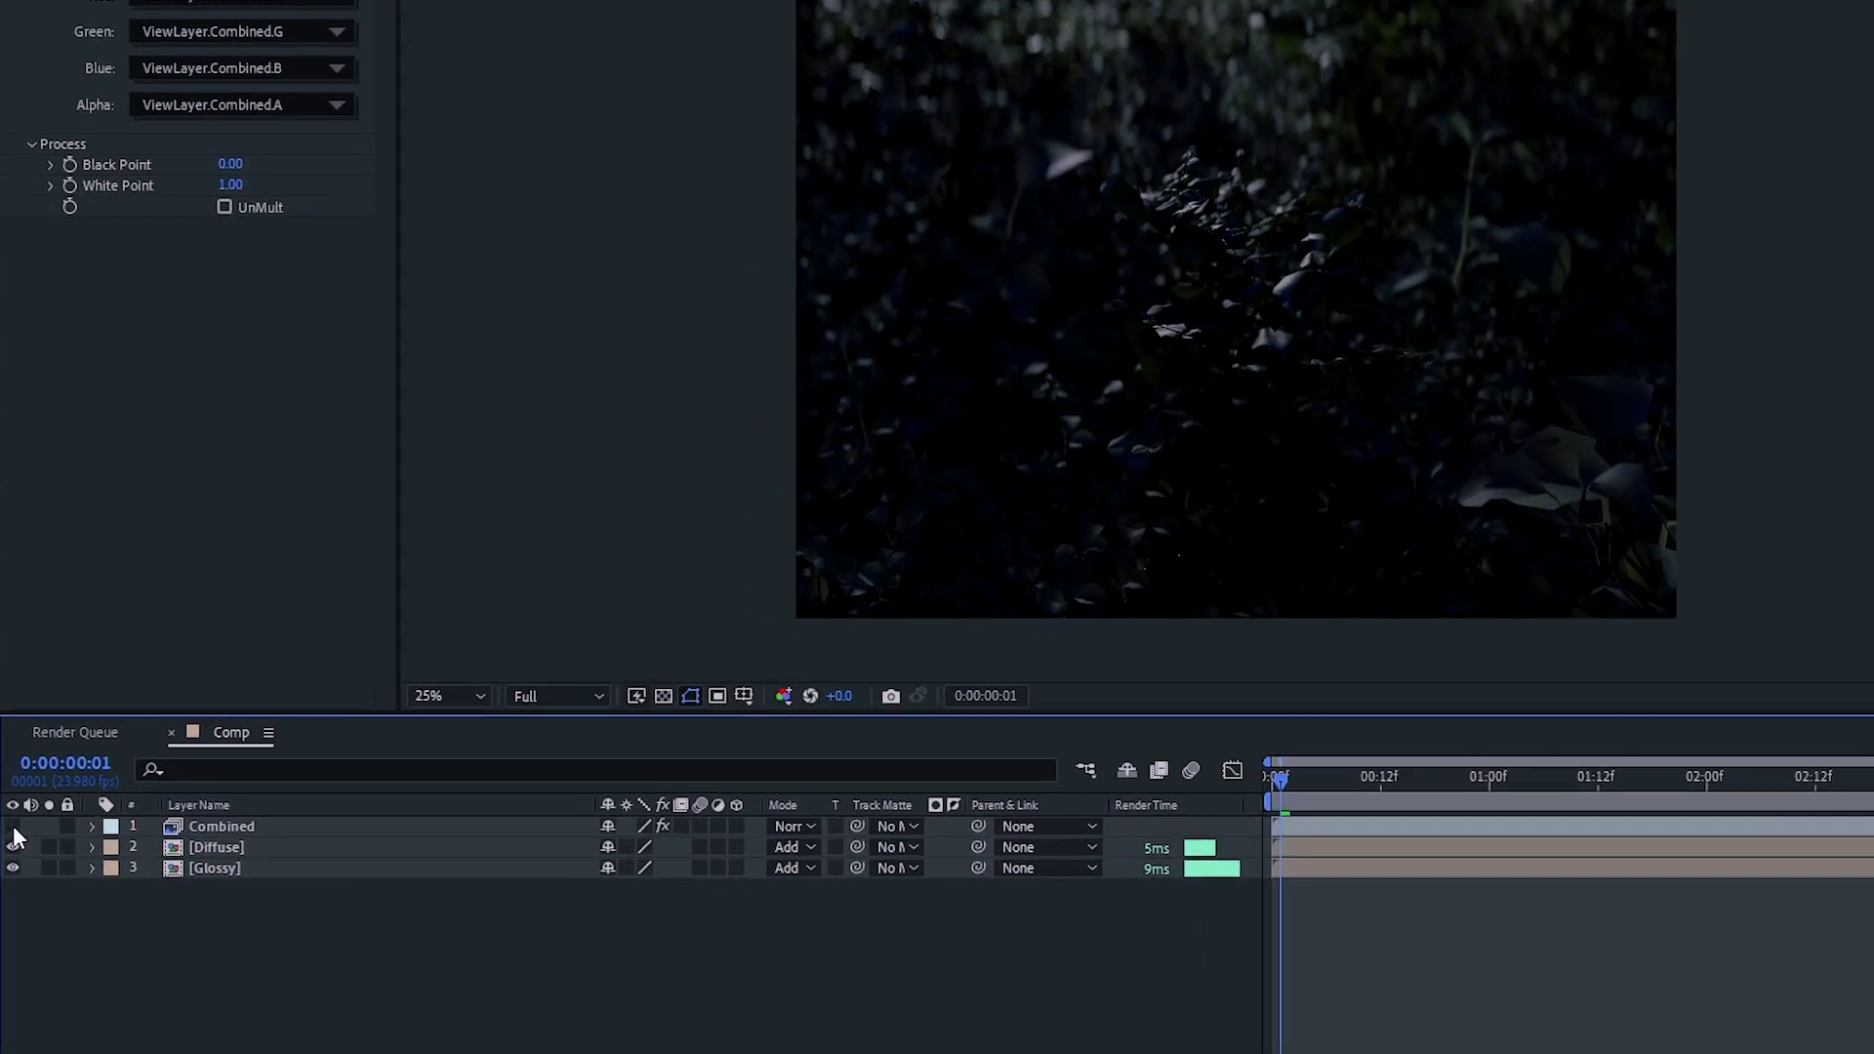
- Duplicate the Combined layer and switch its blend mode to Linear Light
key(ctrl+d)
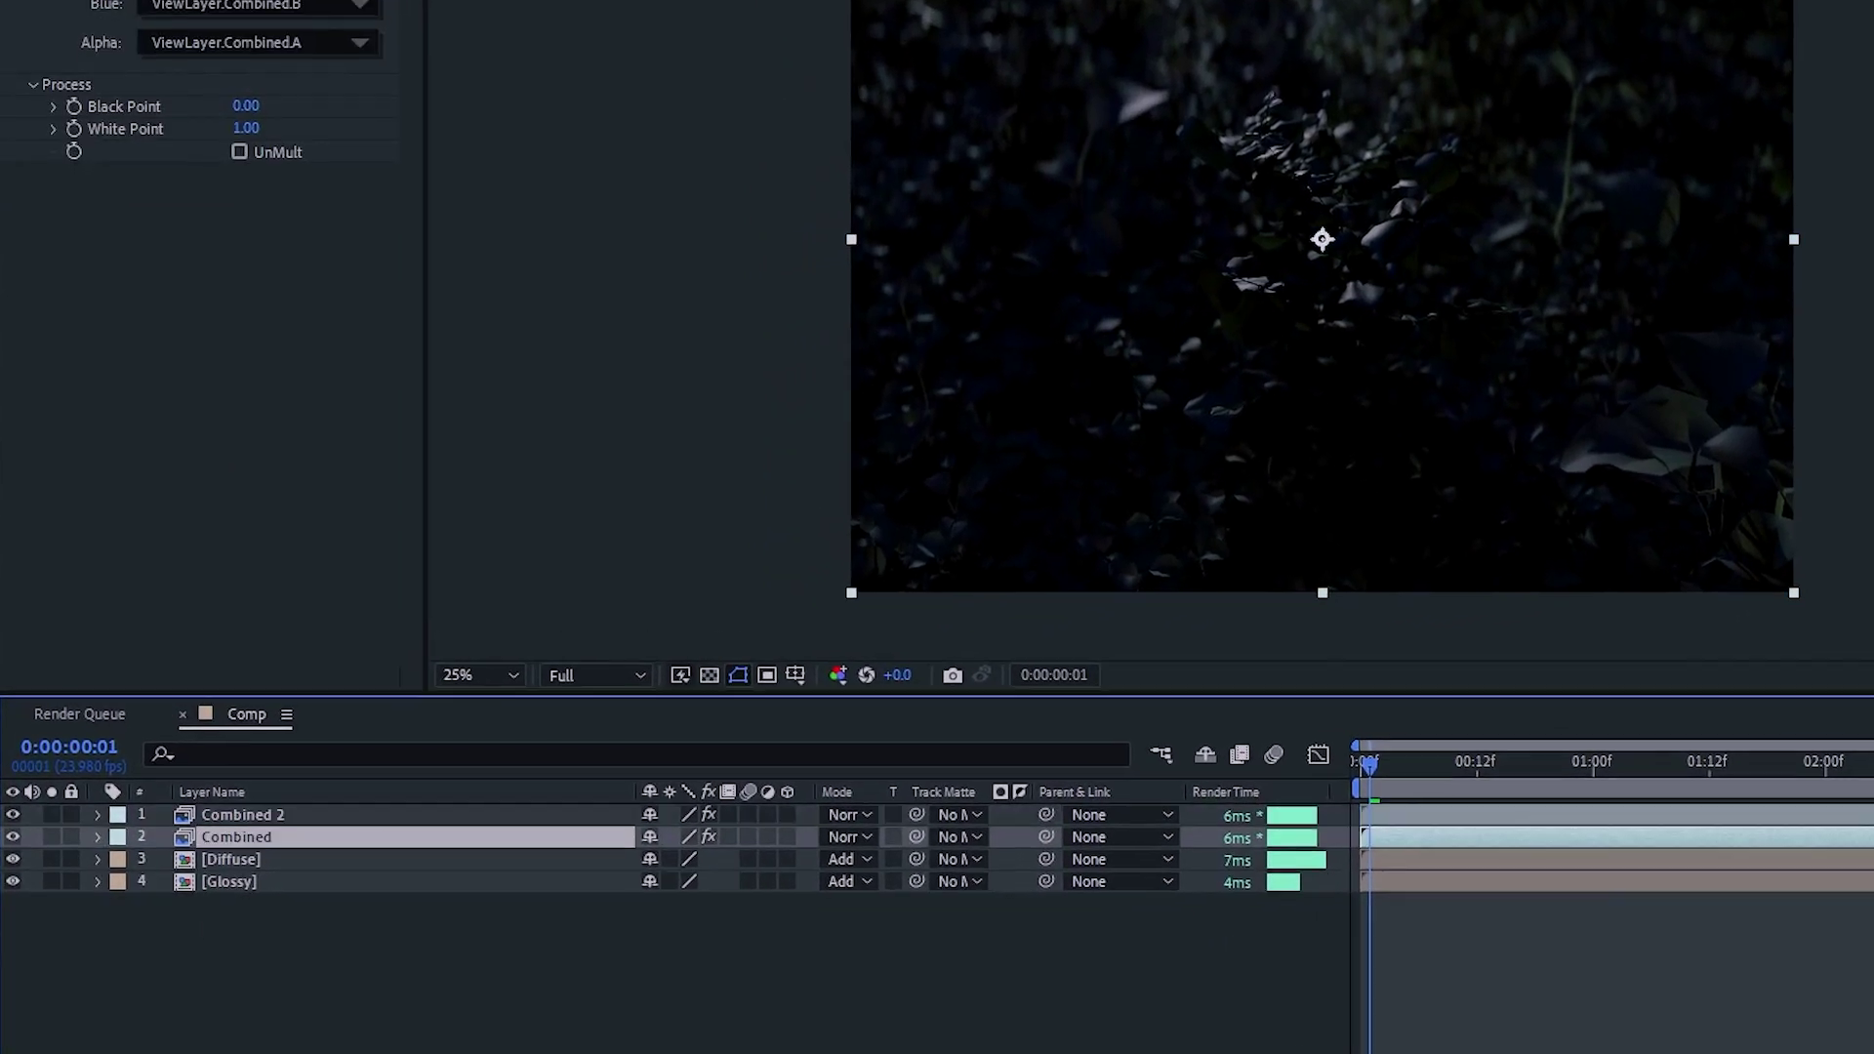
click(847, 836)
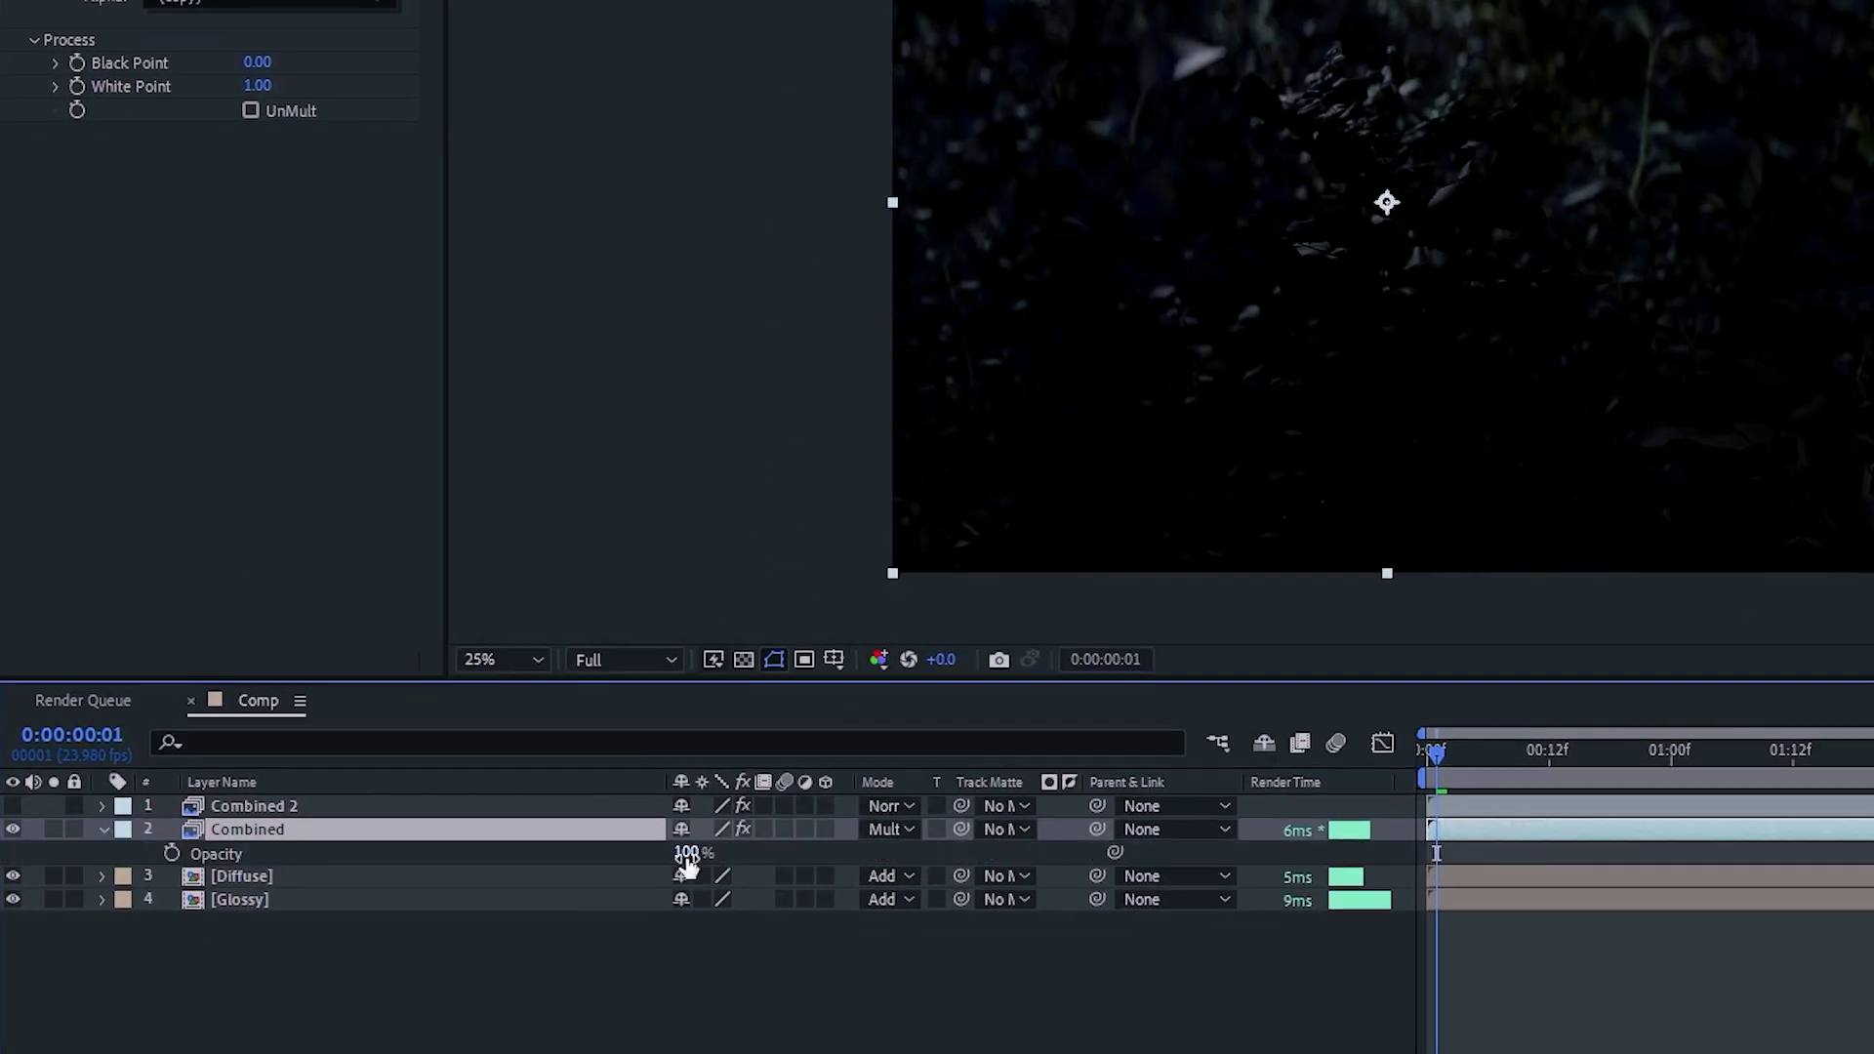
click(845, 836)
click(968, 42)
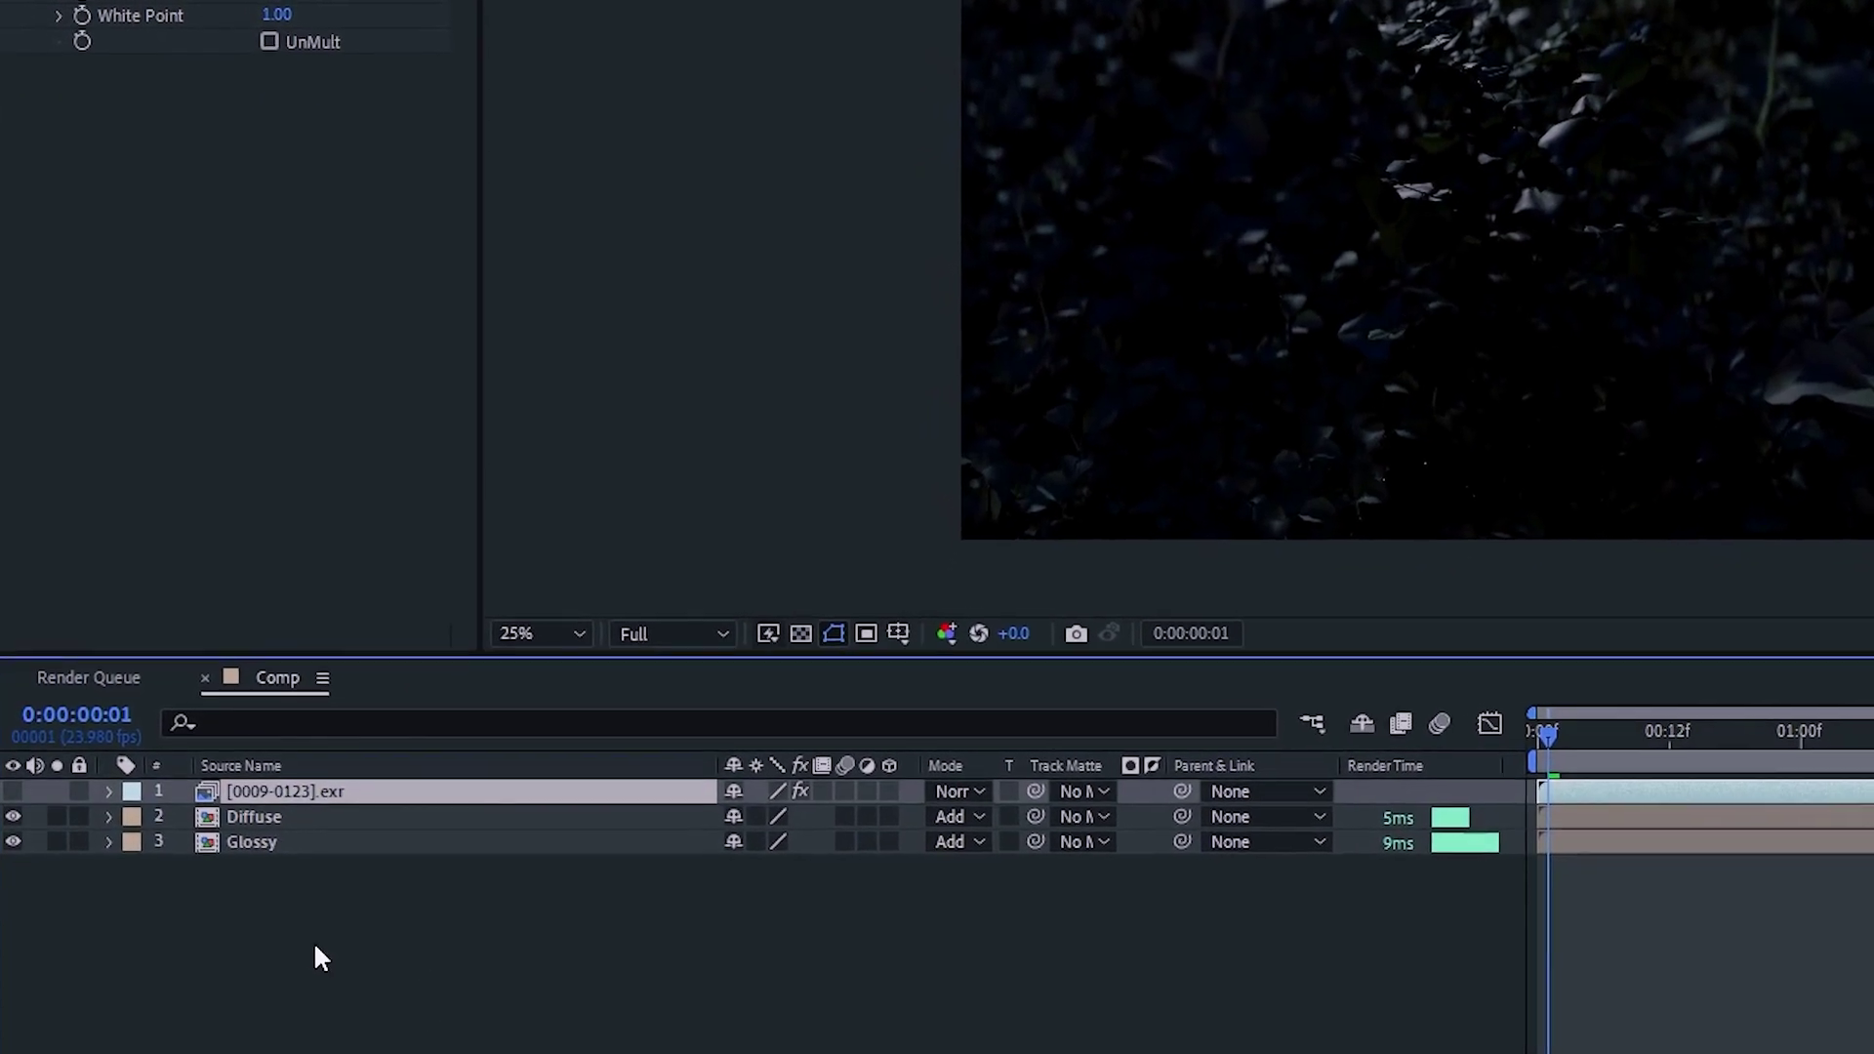
- Duplicate the top pass layer, drop its opacity to 1%, and preview playback
key(ctrl+d)
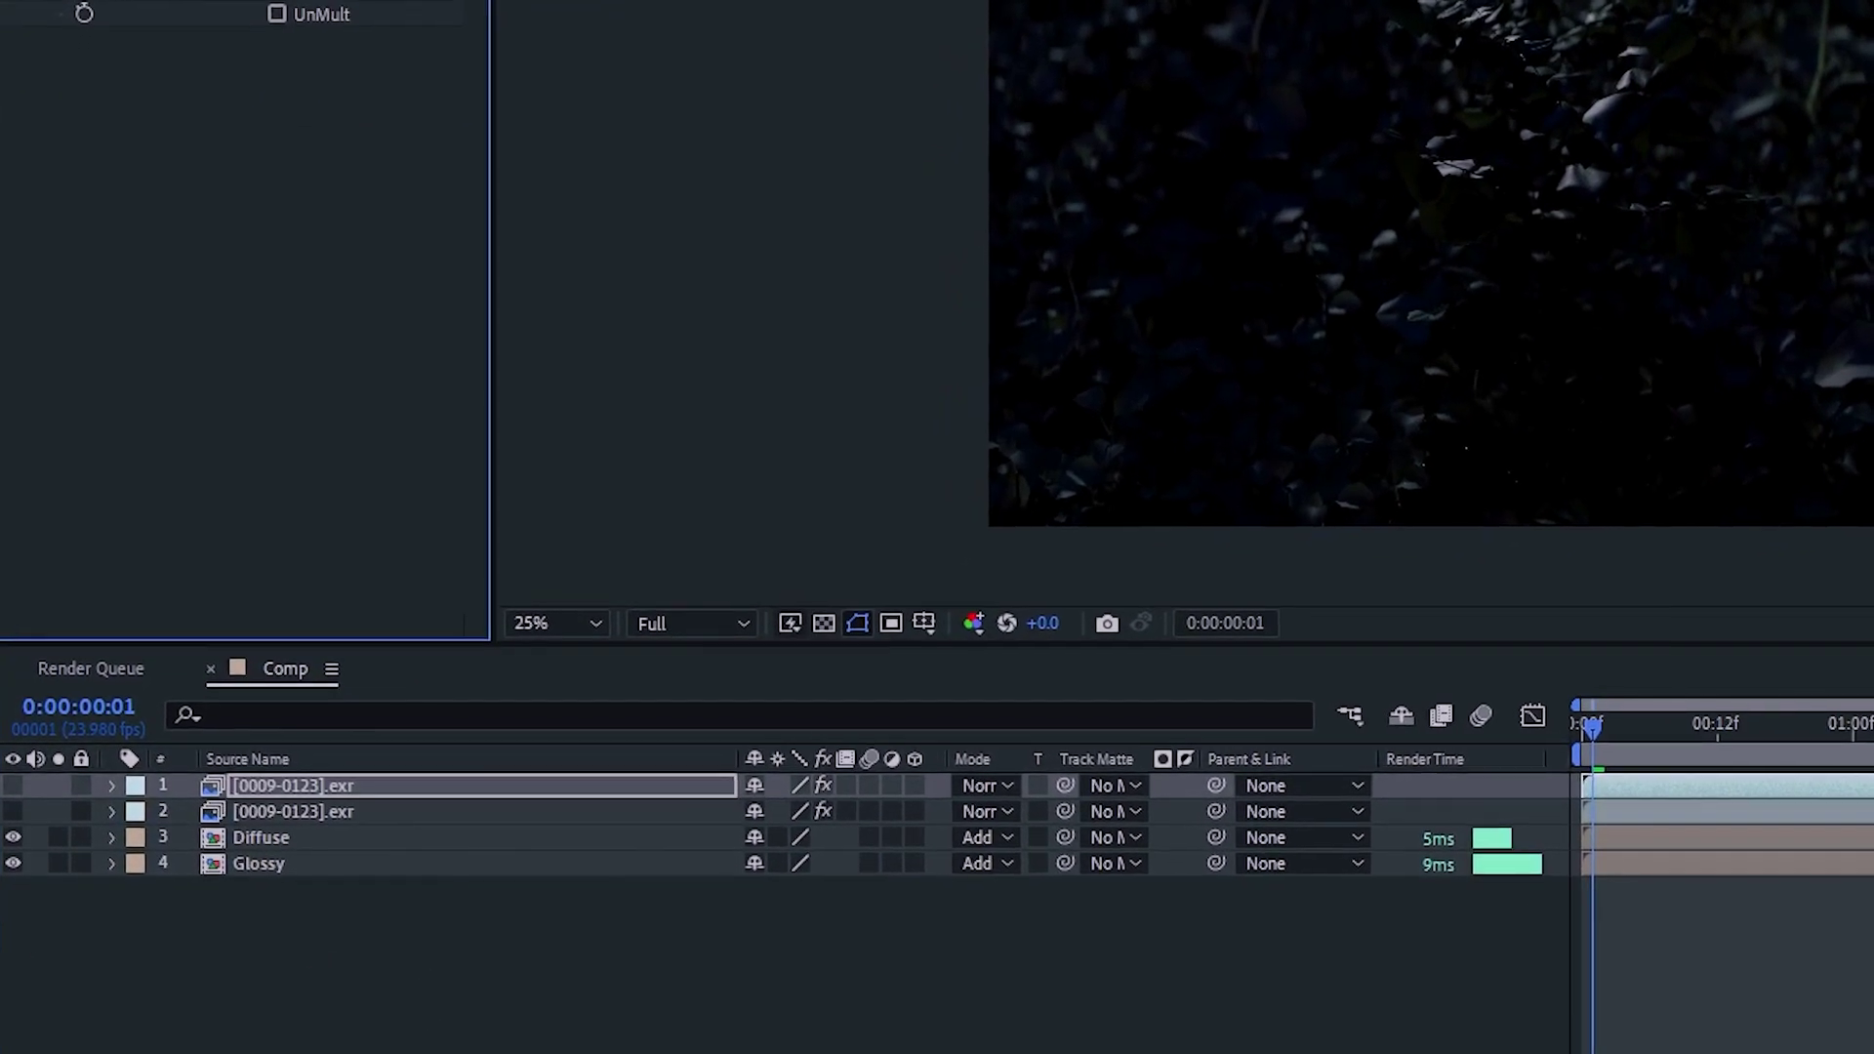
click(959, 791)
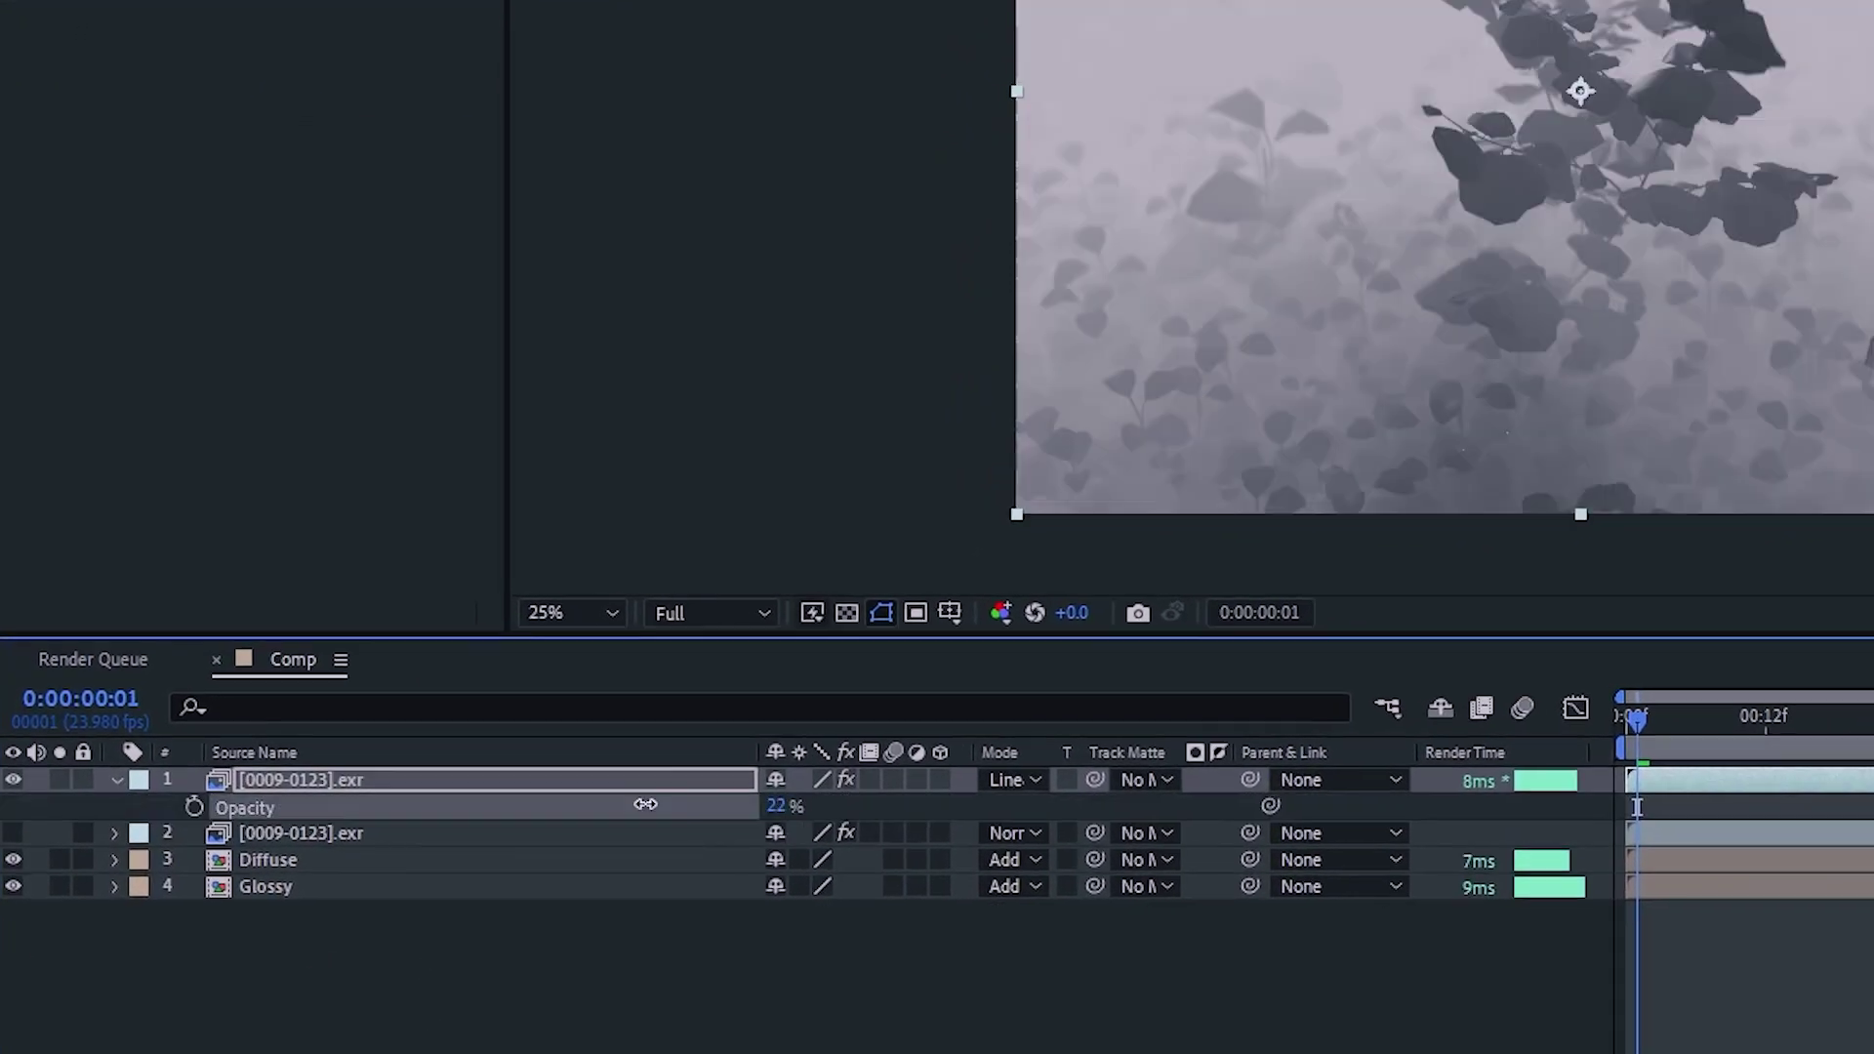
drag(646, 803, 614, 803)
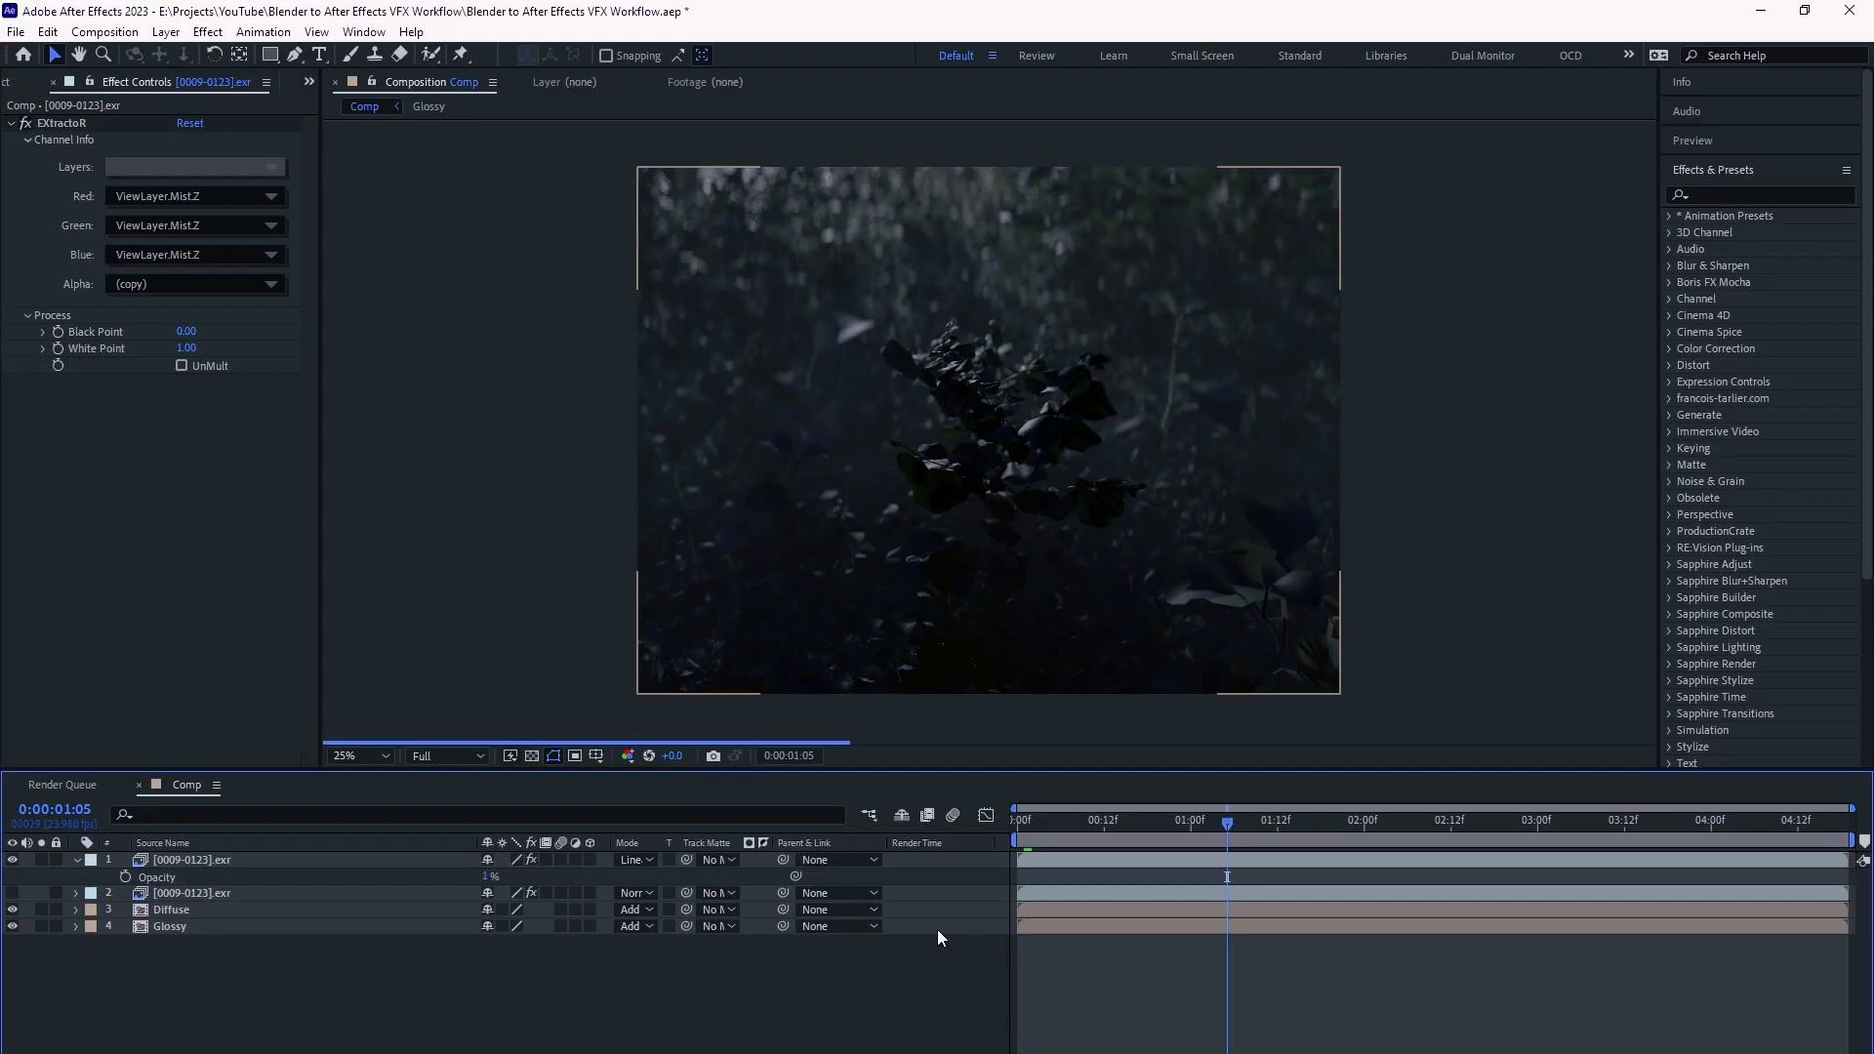
key(space)
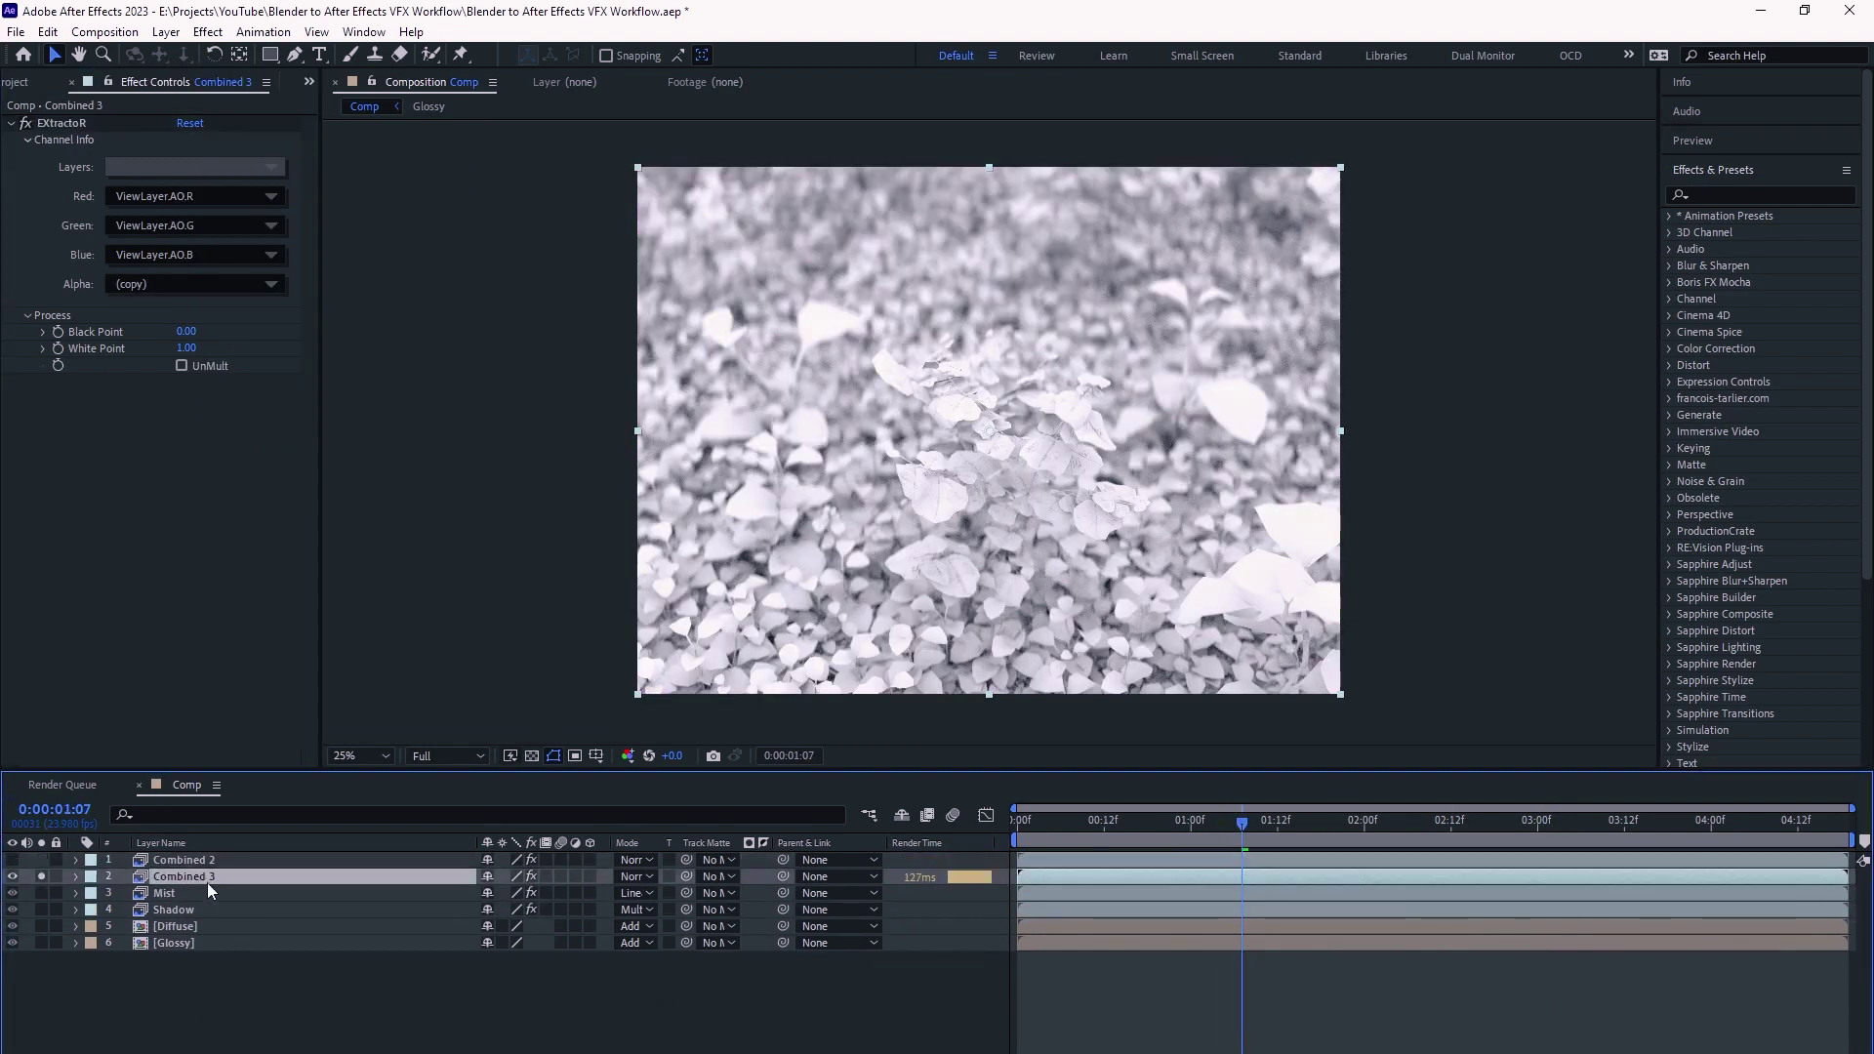
- Set the AO layer to Multiply and reveal its Opacity setting
click(635, 893)
click(648, 192)
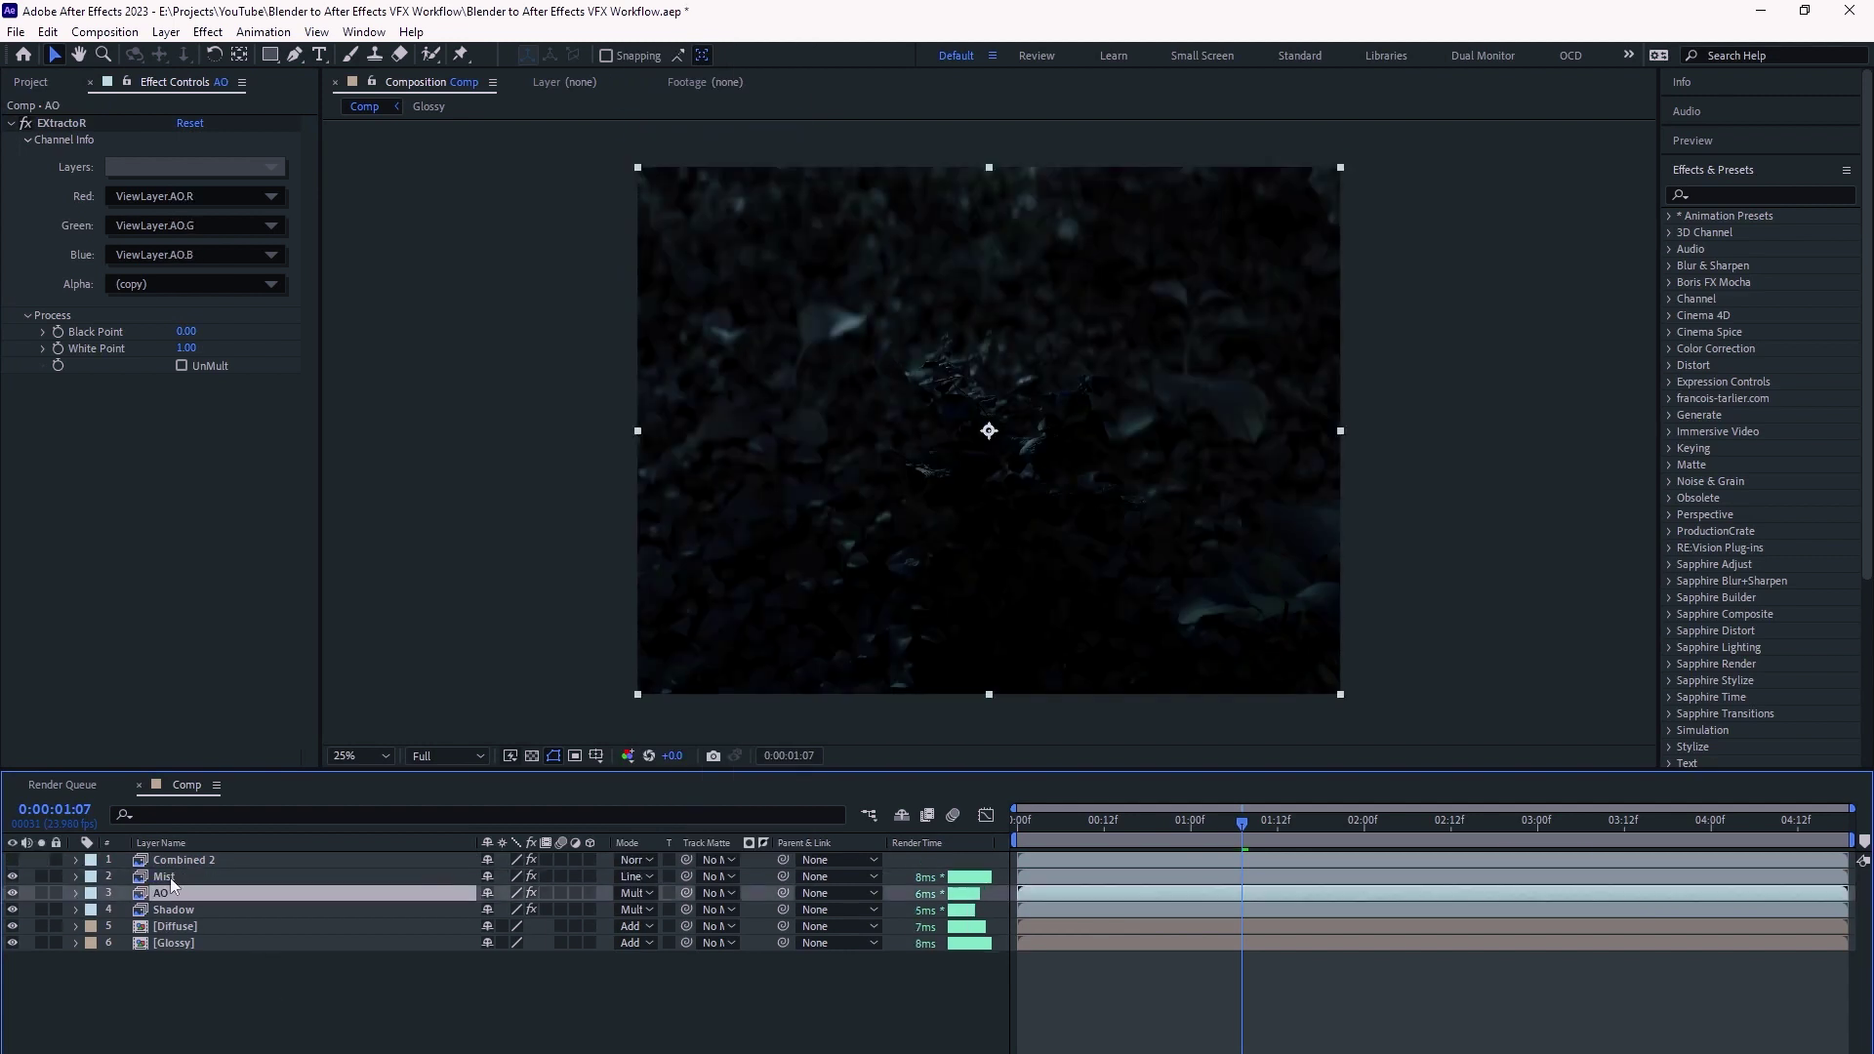
key(t)
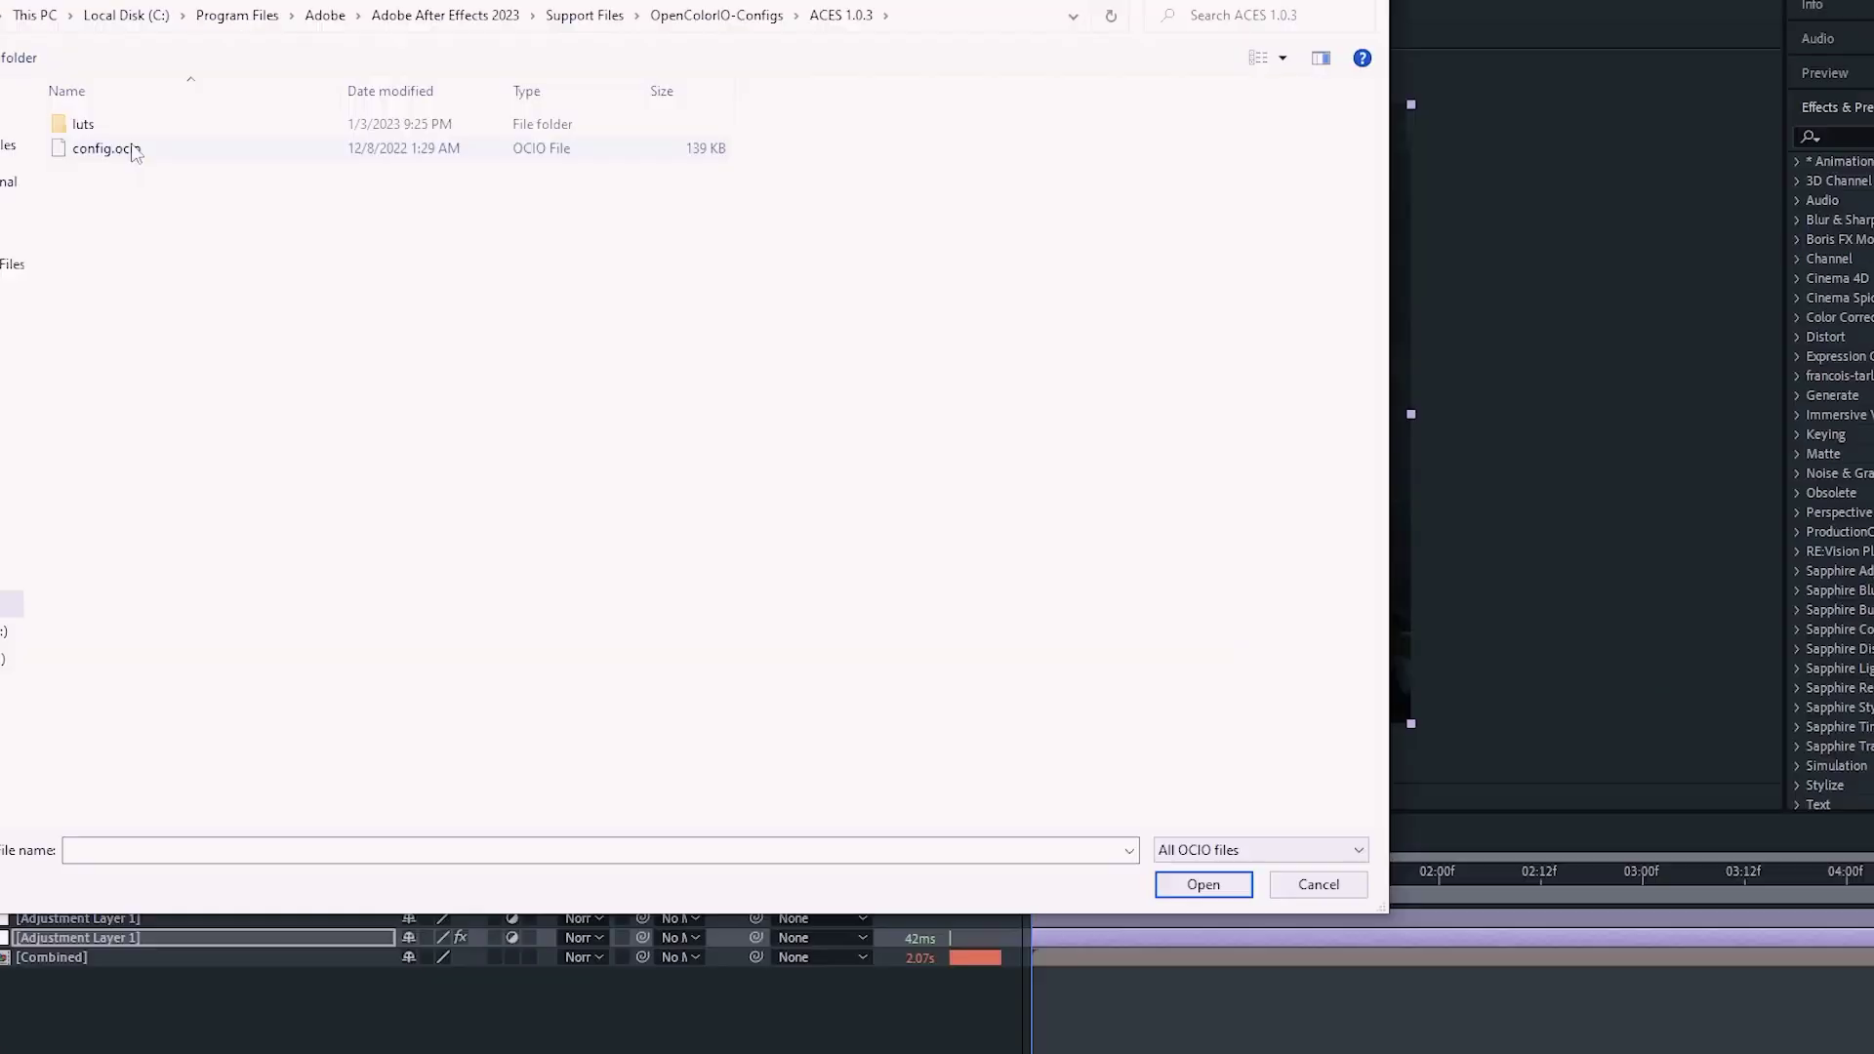
- Load config.ocio in OpenColorIO and convert ACES - ACEScg to Output - Rec.709
double_click(174, 151)
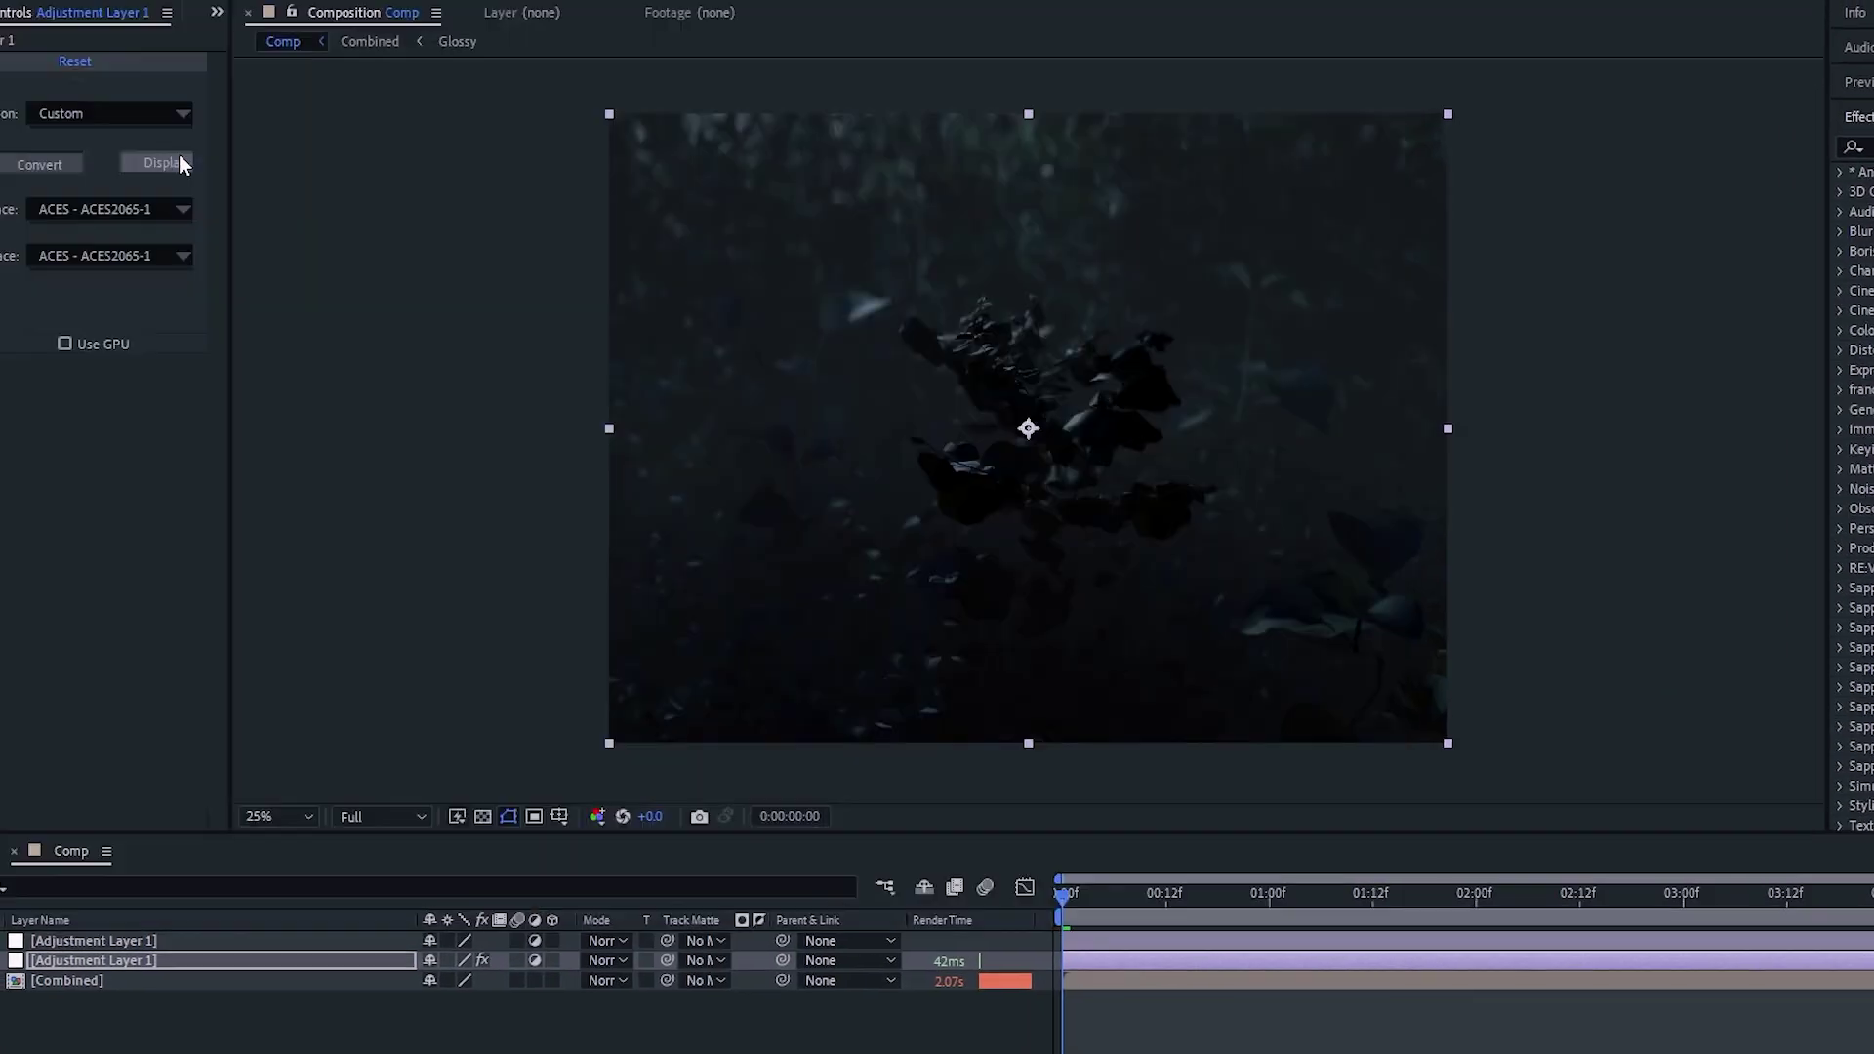
click(166, 222)
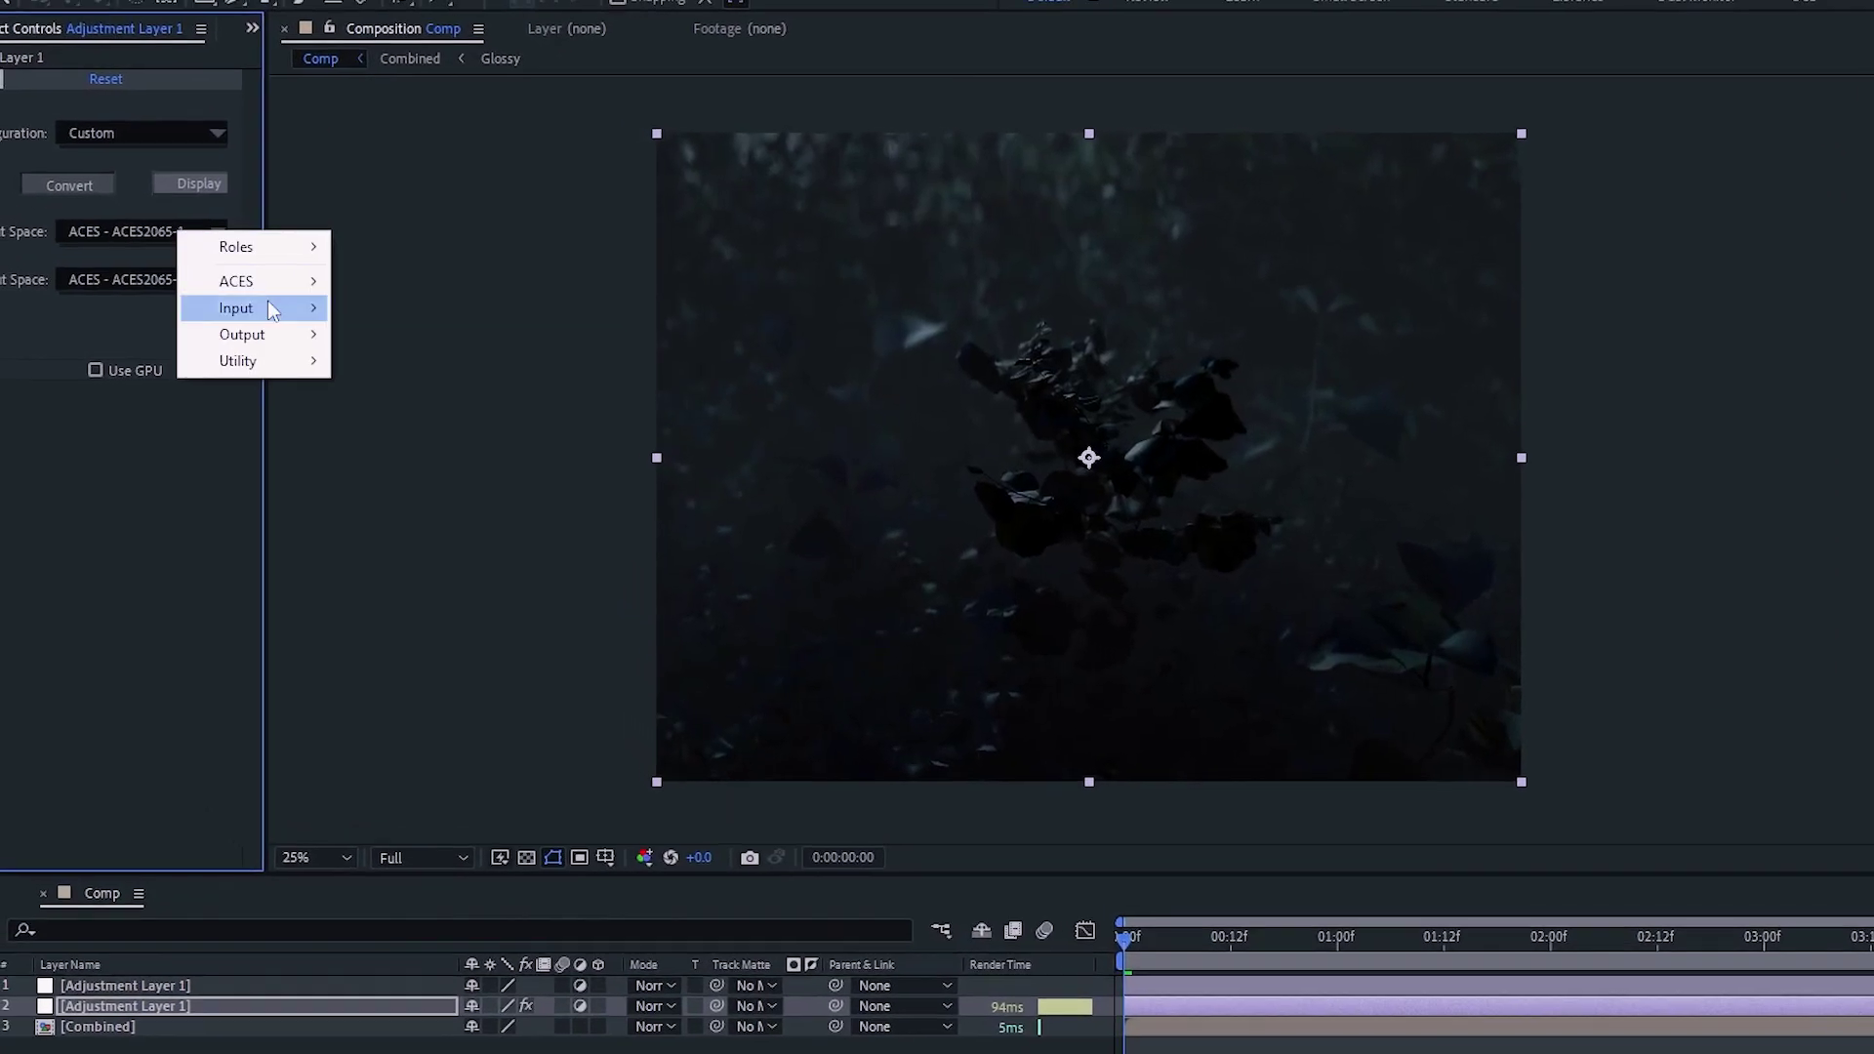
mouse_move(259, 282)
click(433, 400)
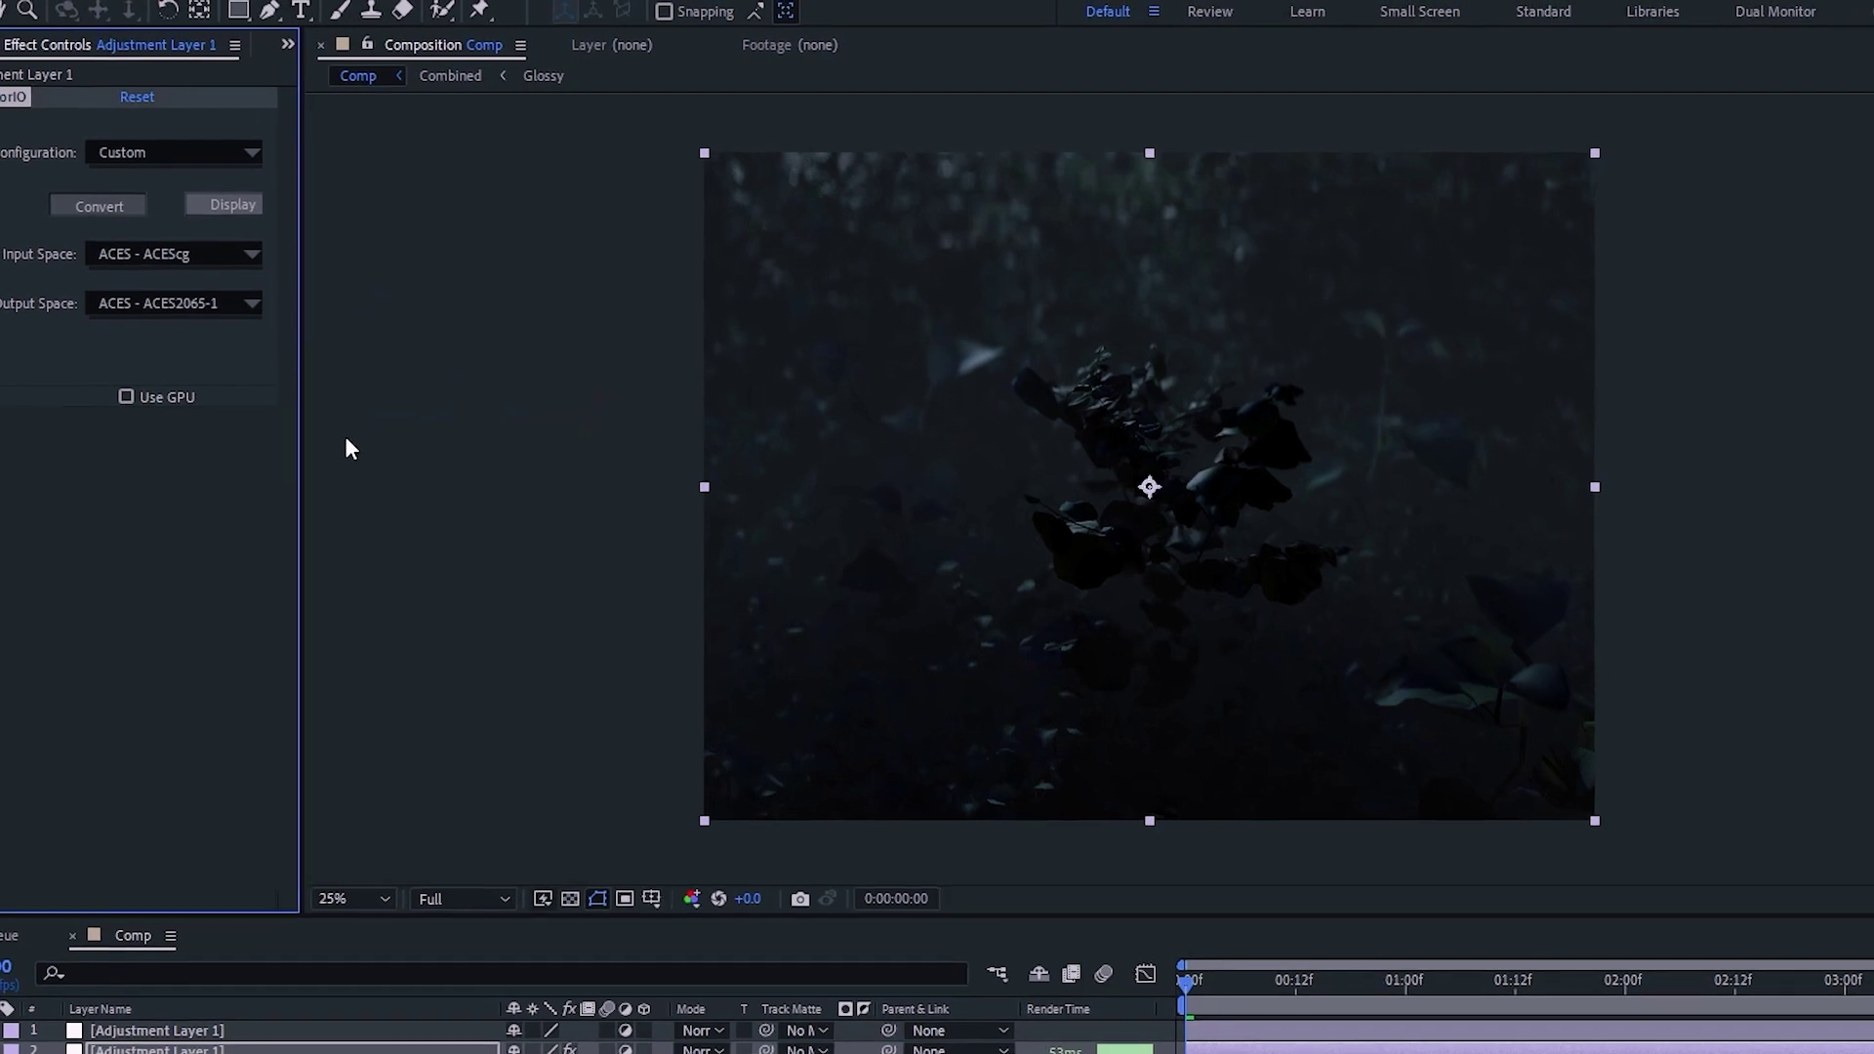
click(210, 291)
mouse_move(337, 420)
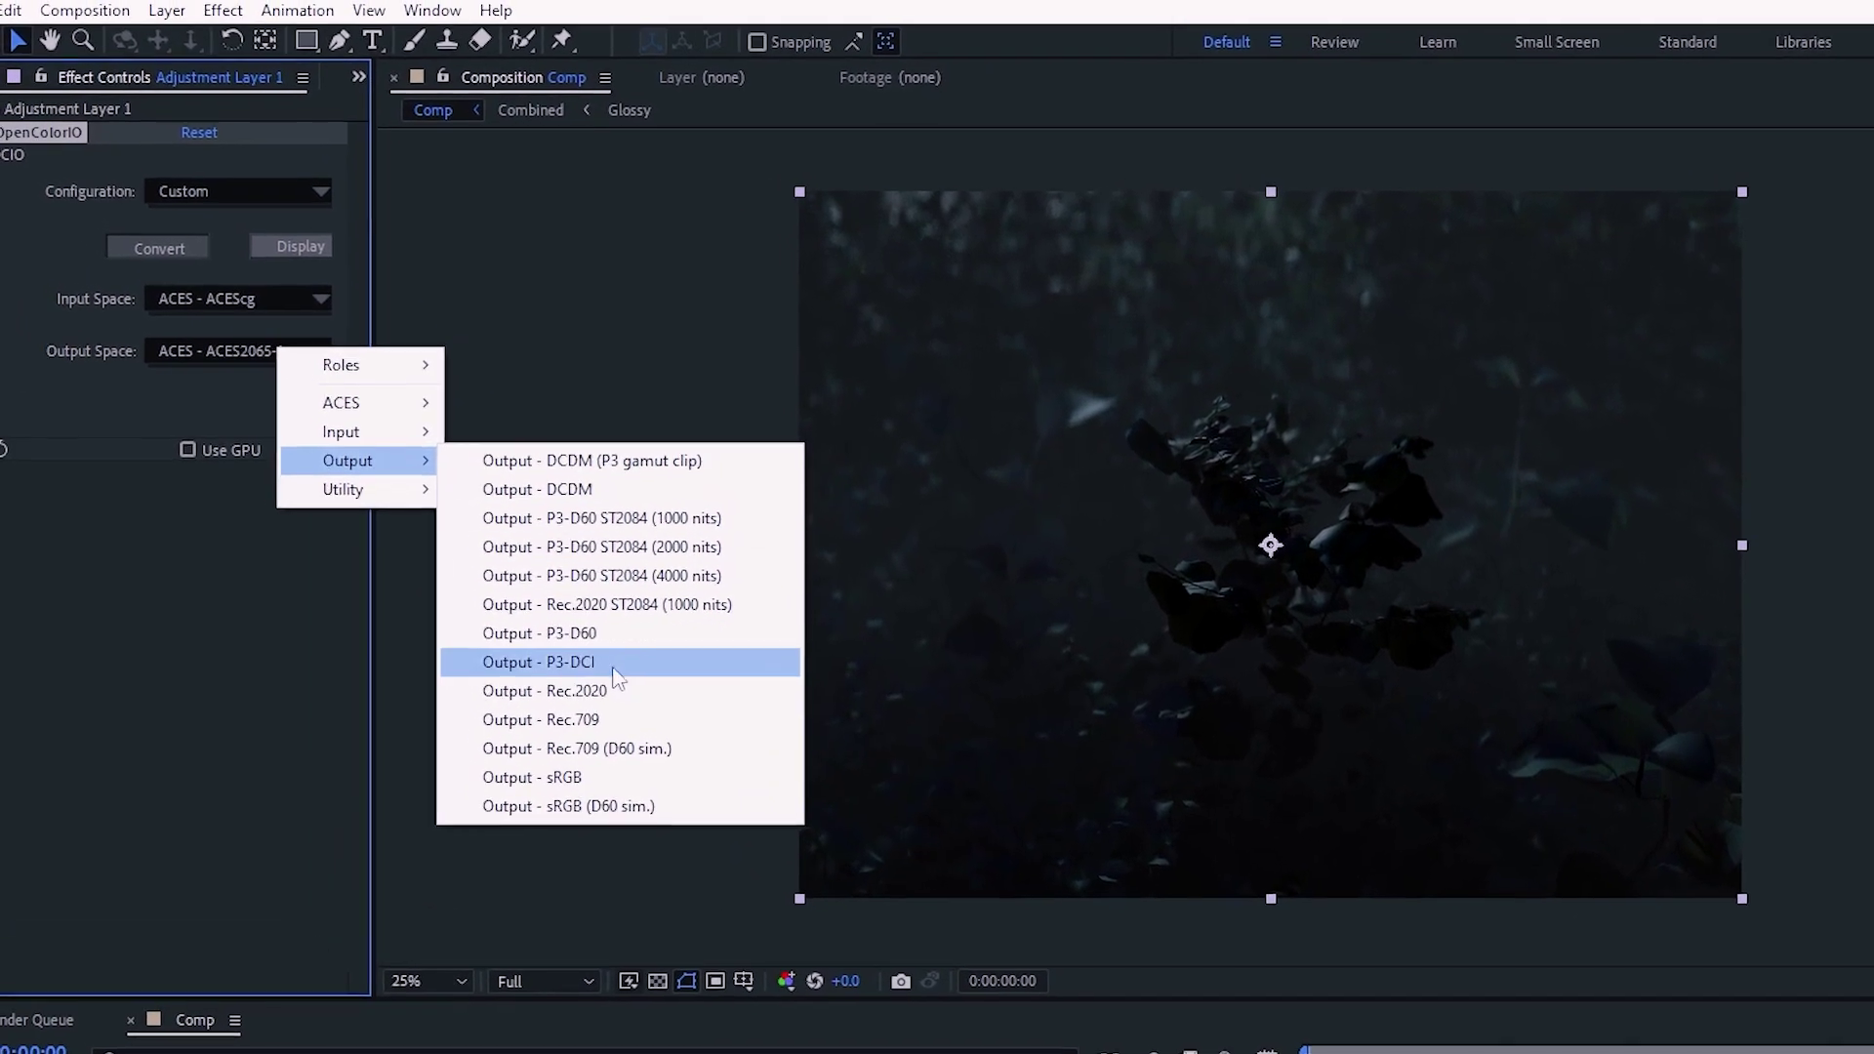
click(654, 737)
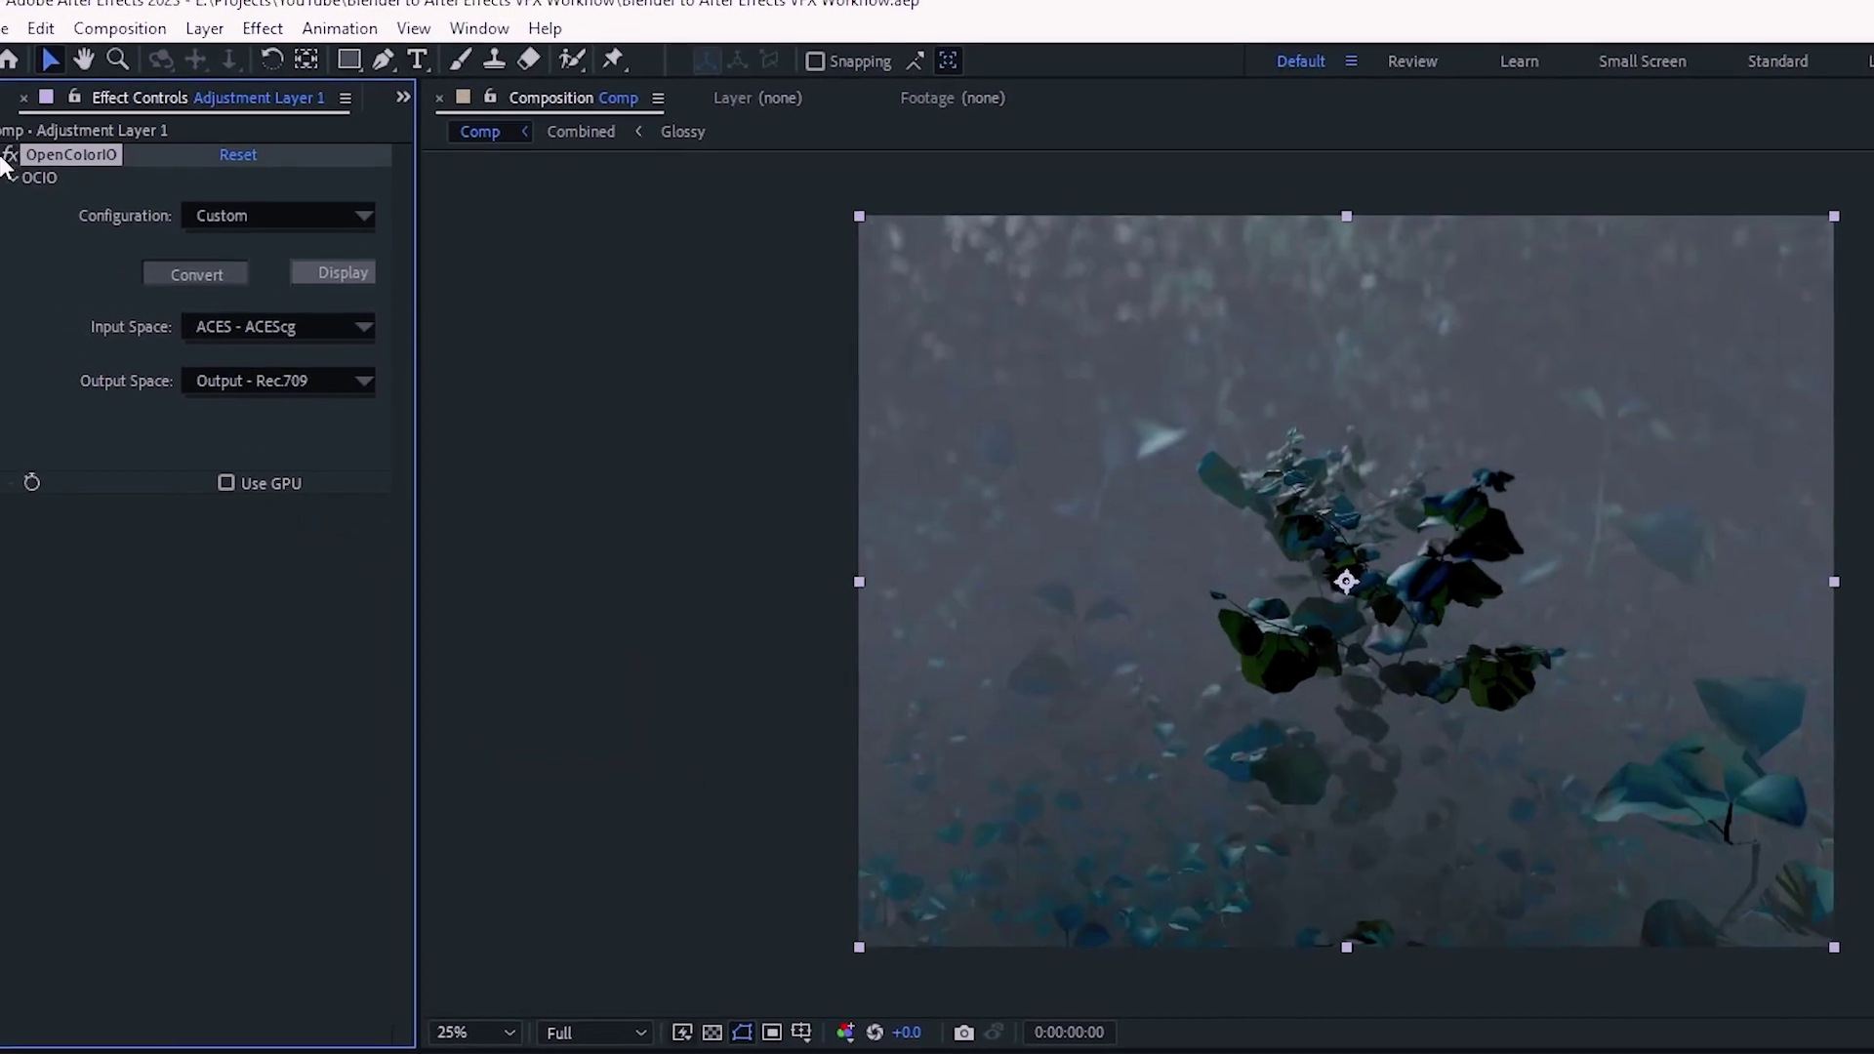
click(0, 143)
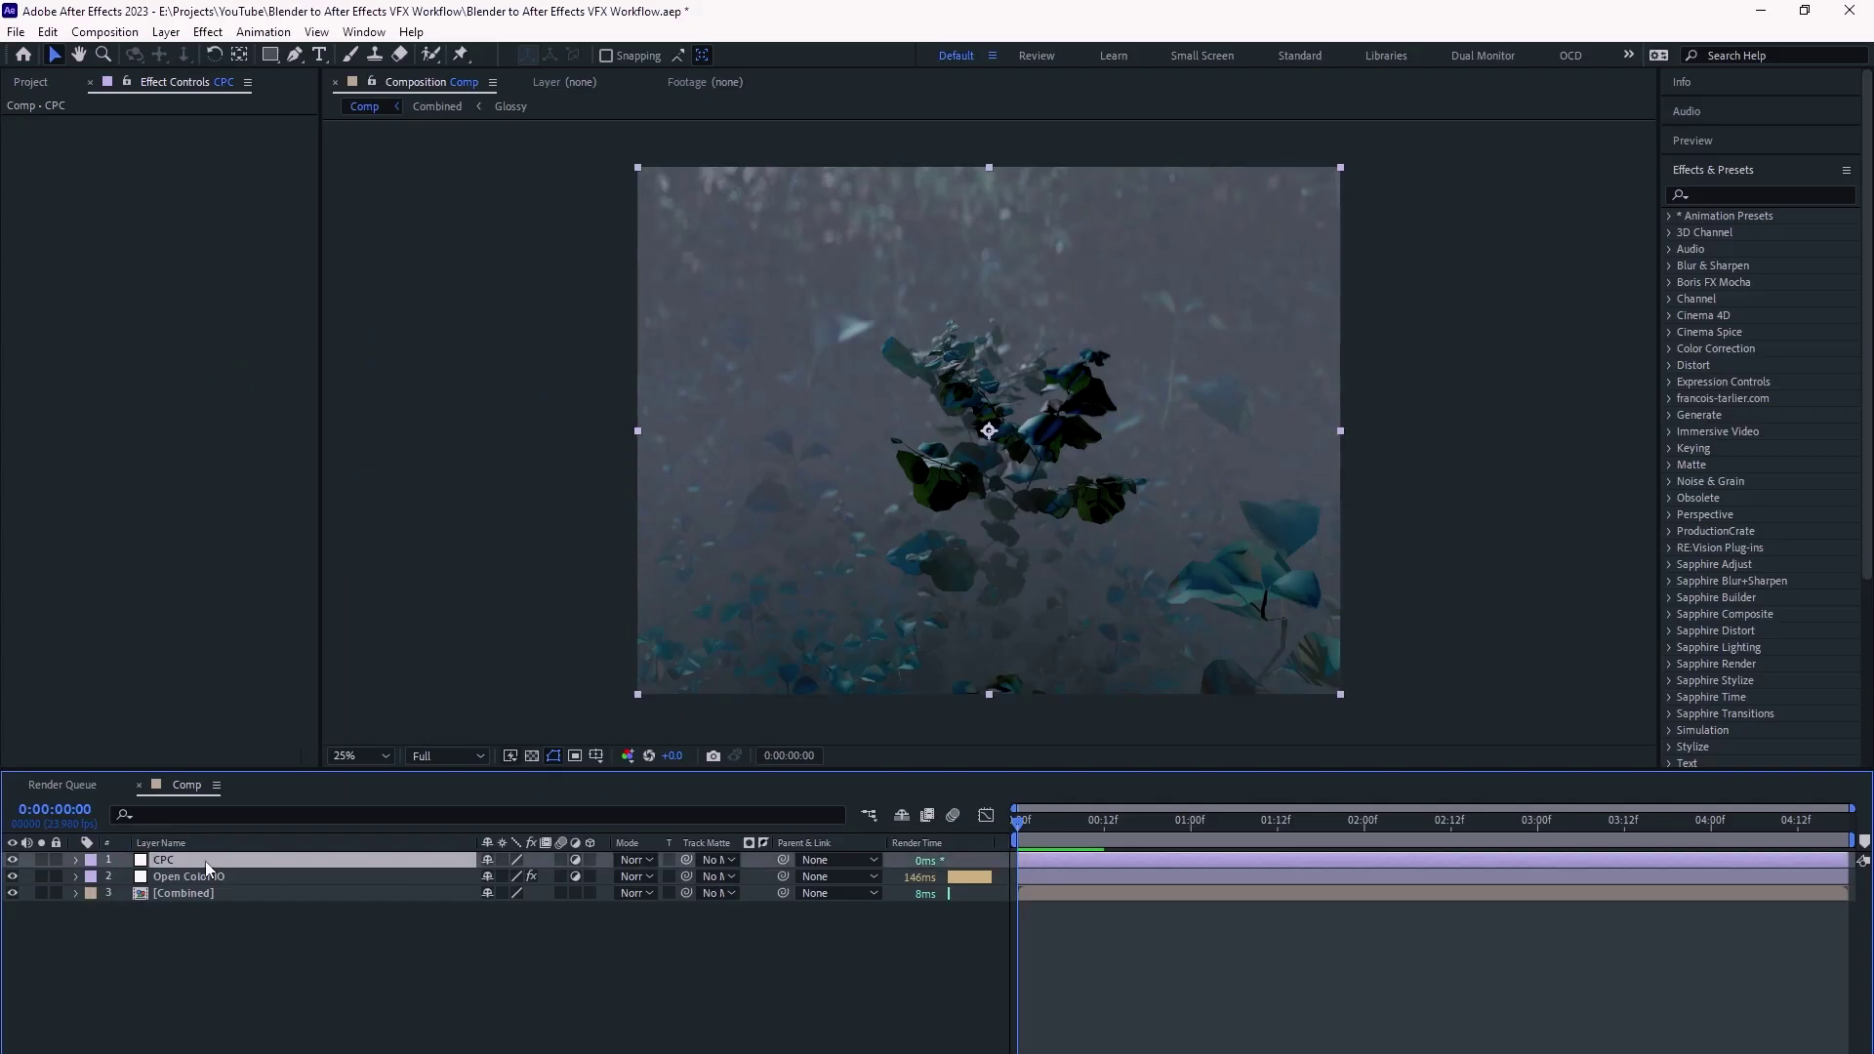
- Apply Color Profile Converter to the CPC layer through the FX Console search
key(ctrl+space)
text(color pro)
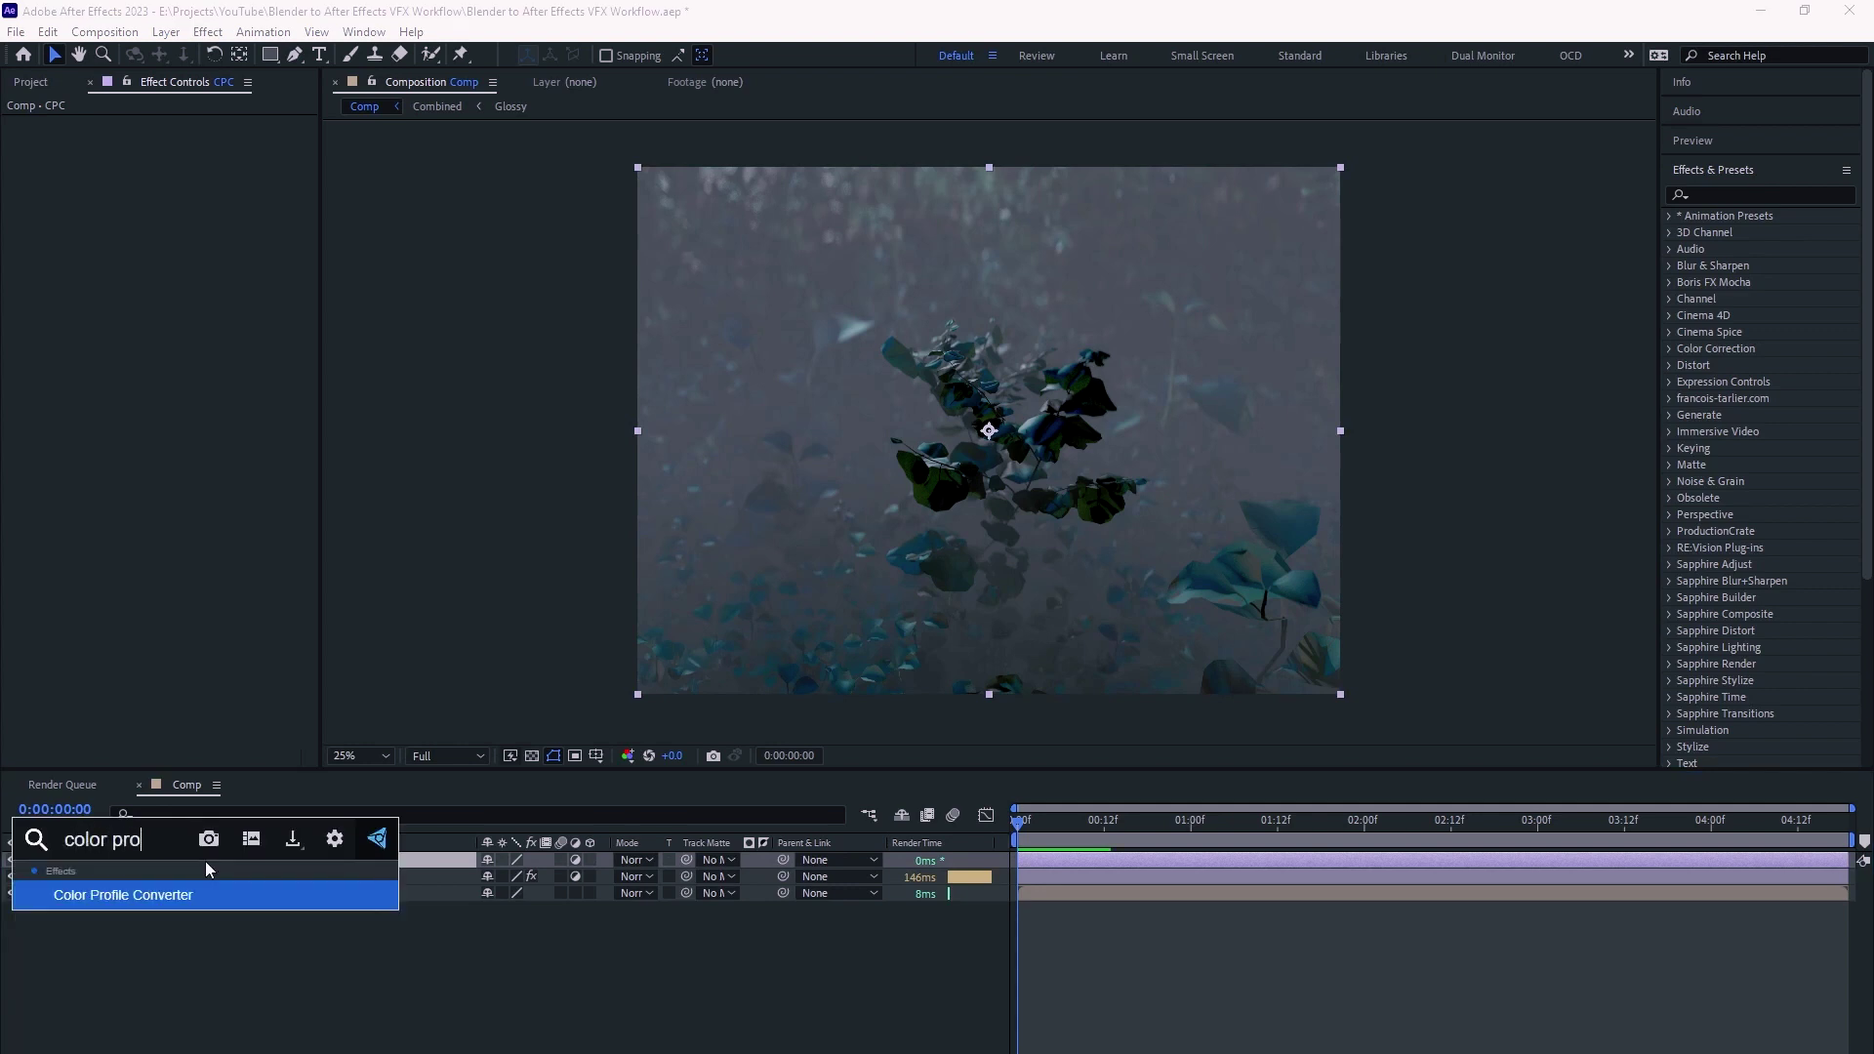
key(Return)
- Set both profiles to Rec.709 Gamma 2.4 with linearized output, then add a Lumetri adjustment layer
click(200, 140)
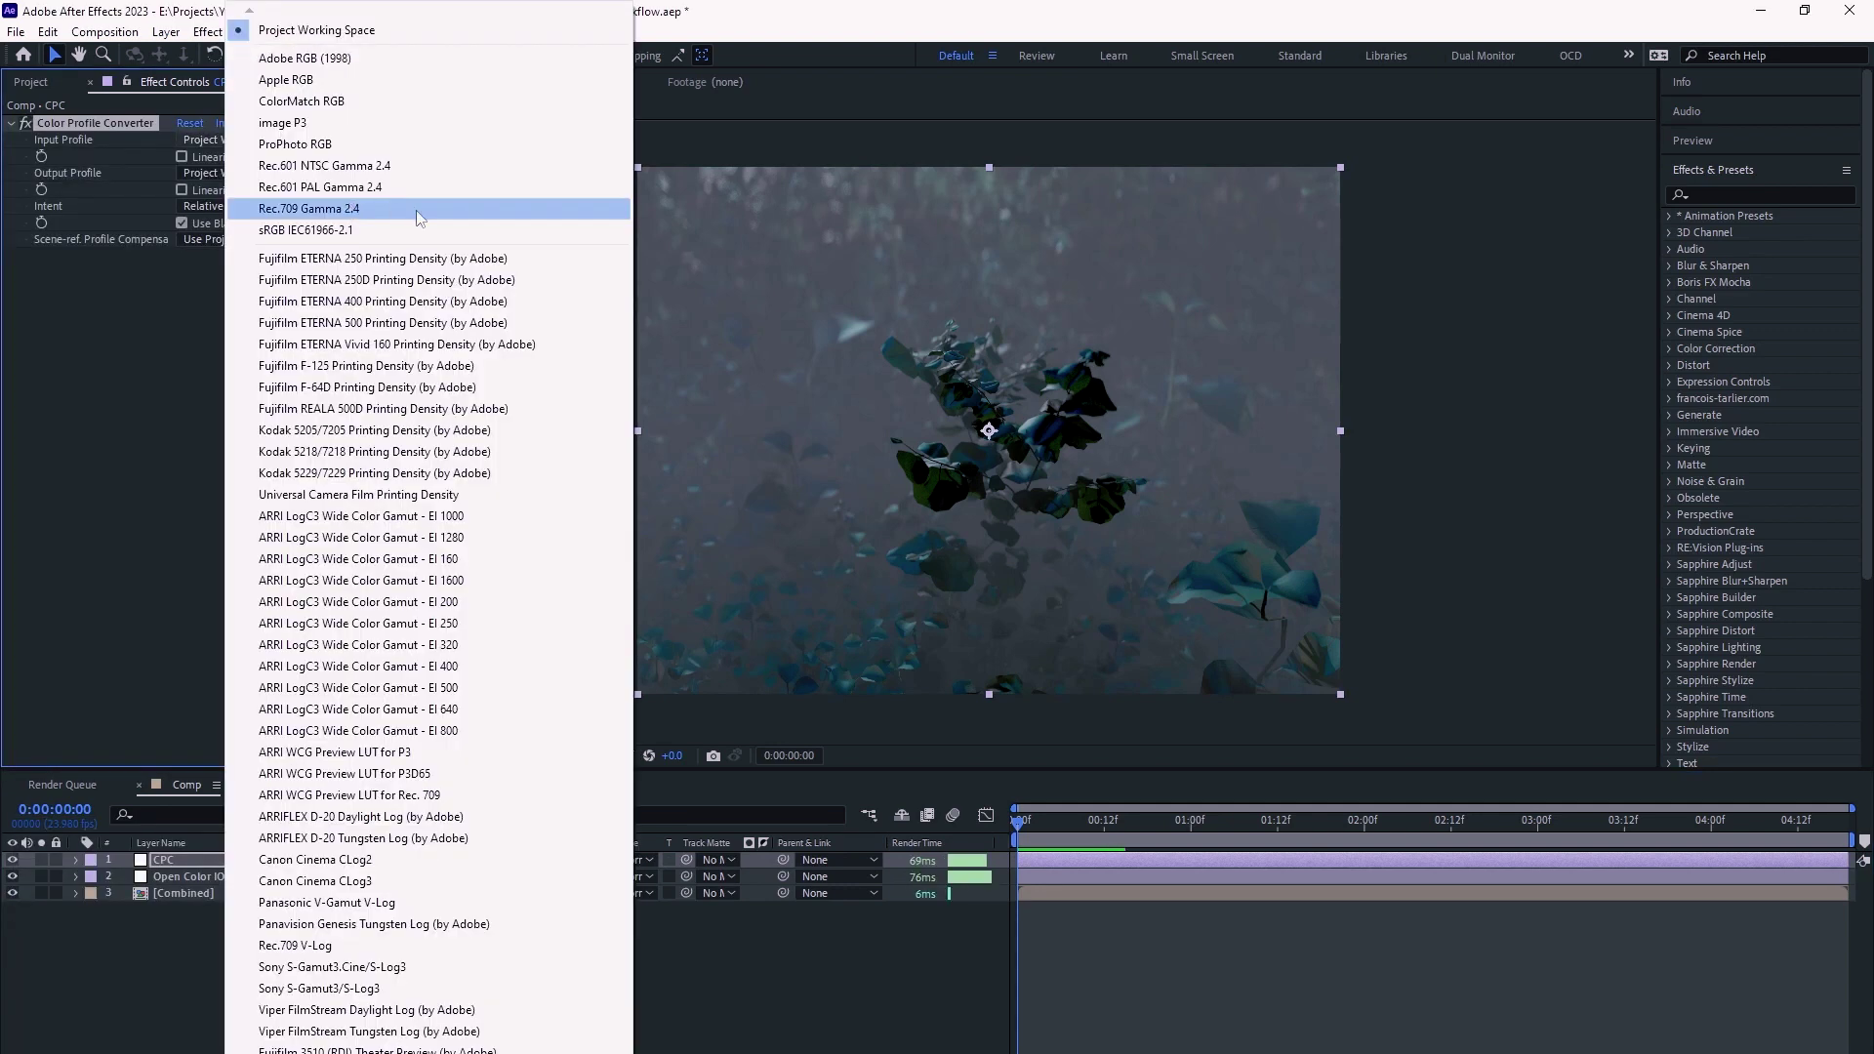
click(420, 216)
click(276, 178)
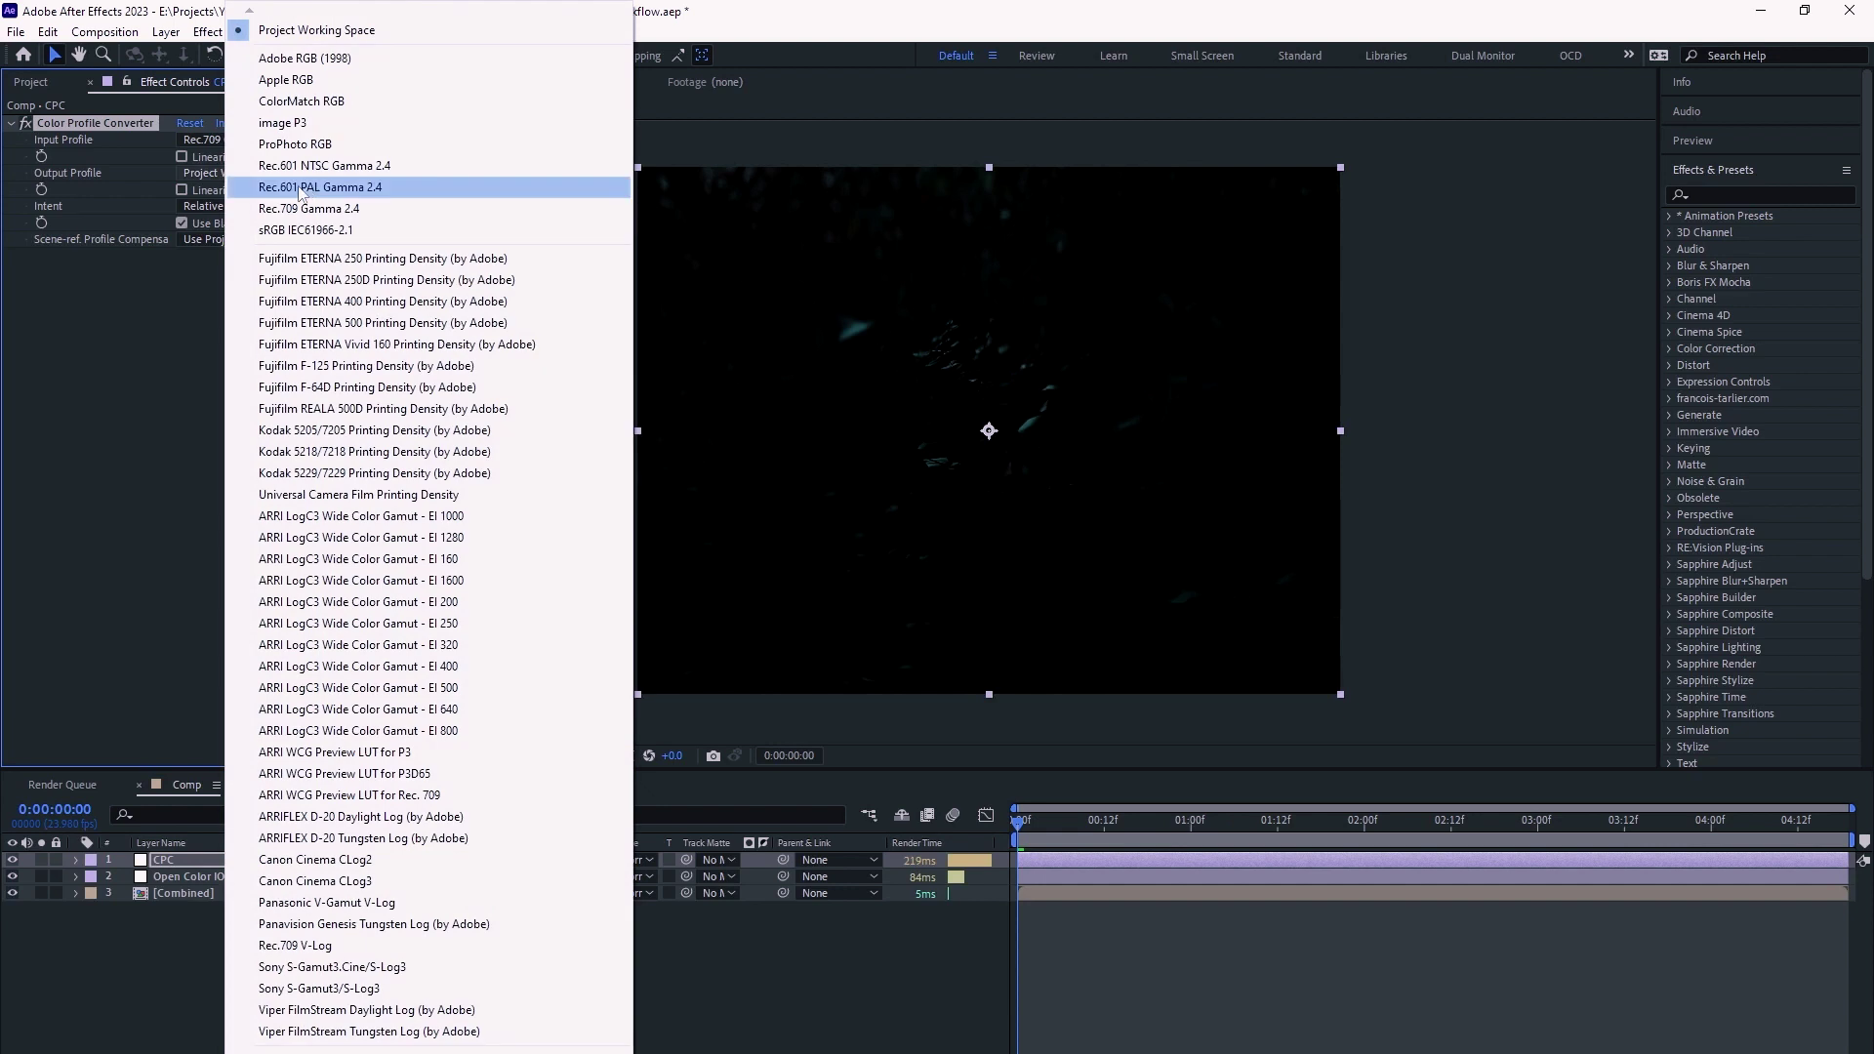
click(314, 209)
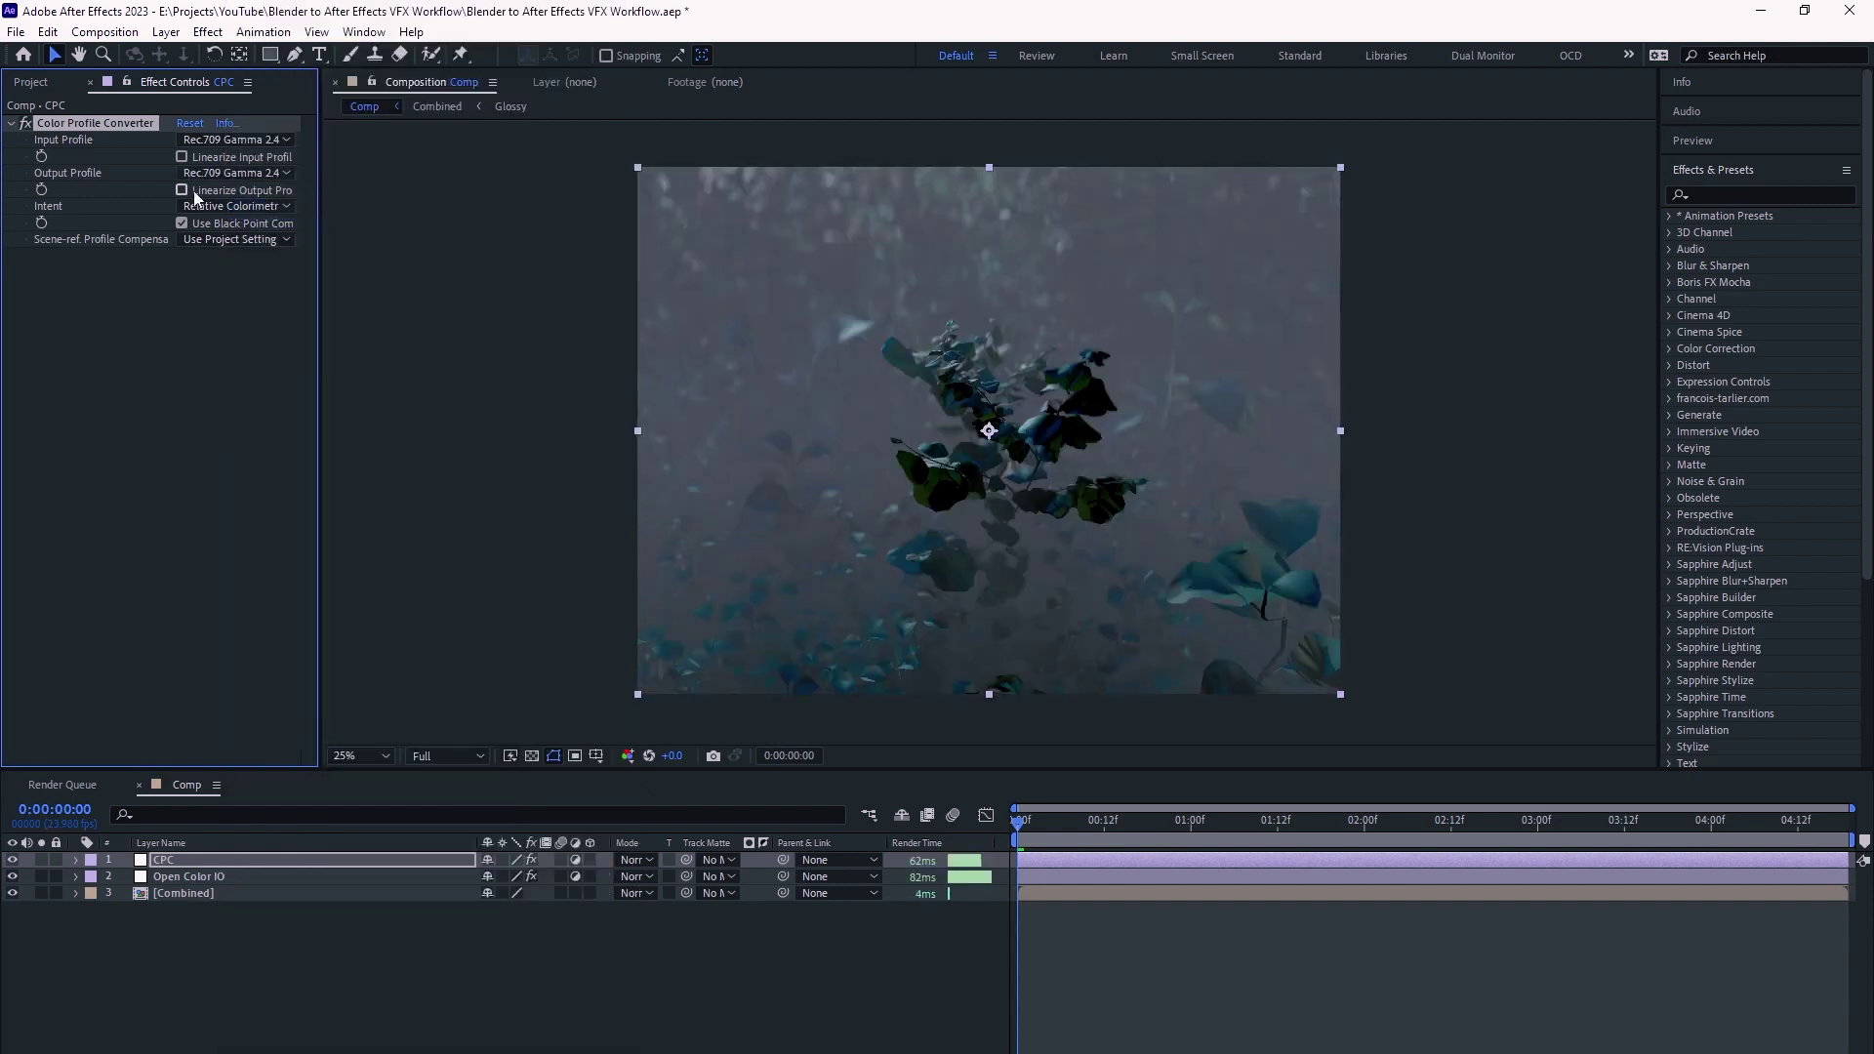
click(183, 190)
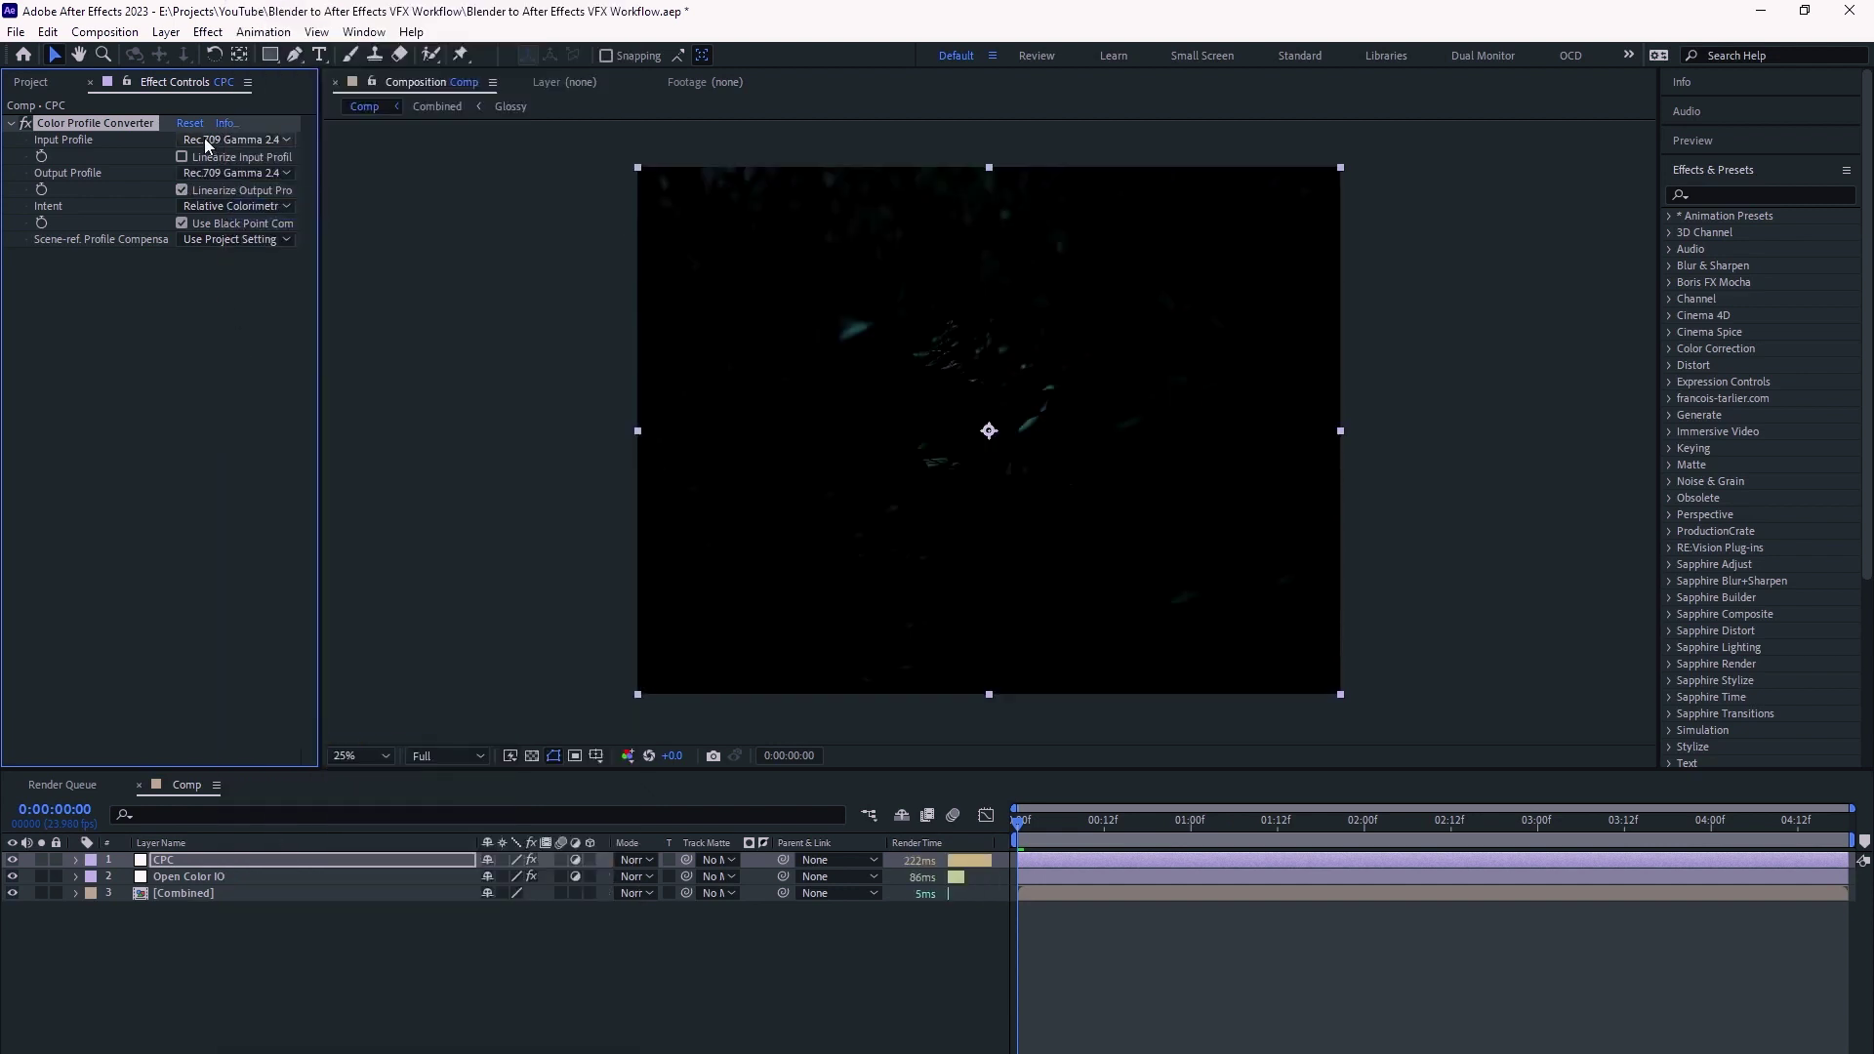
key(ctrl+alt+y)
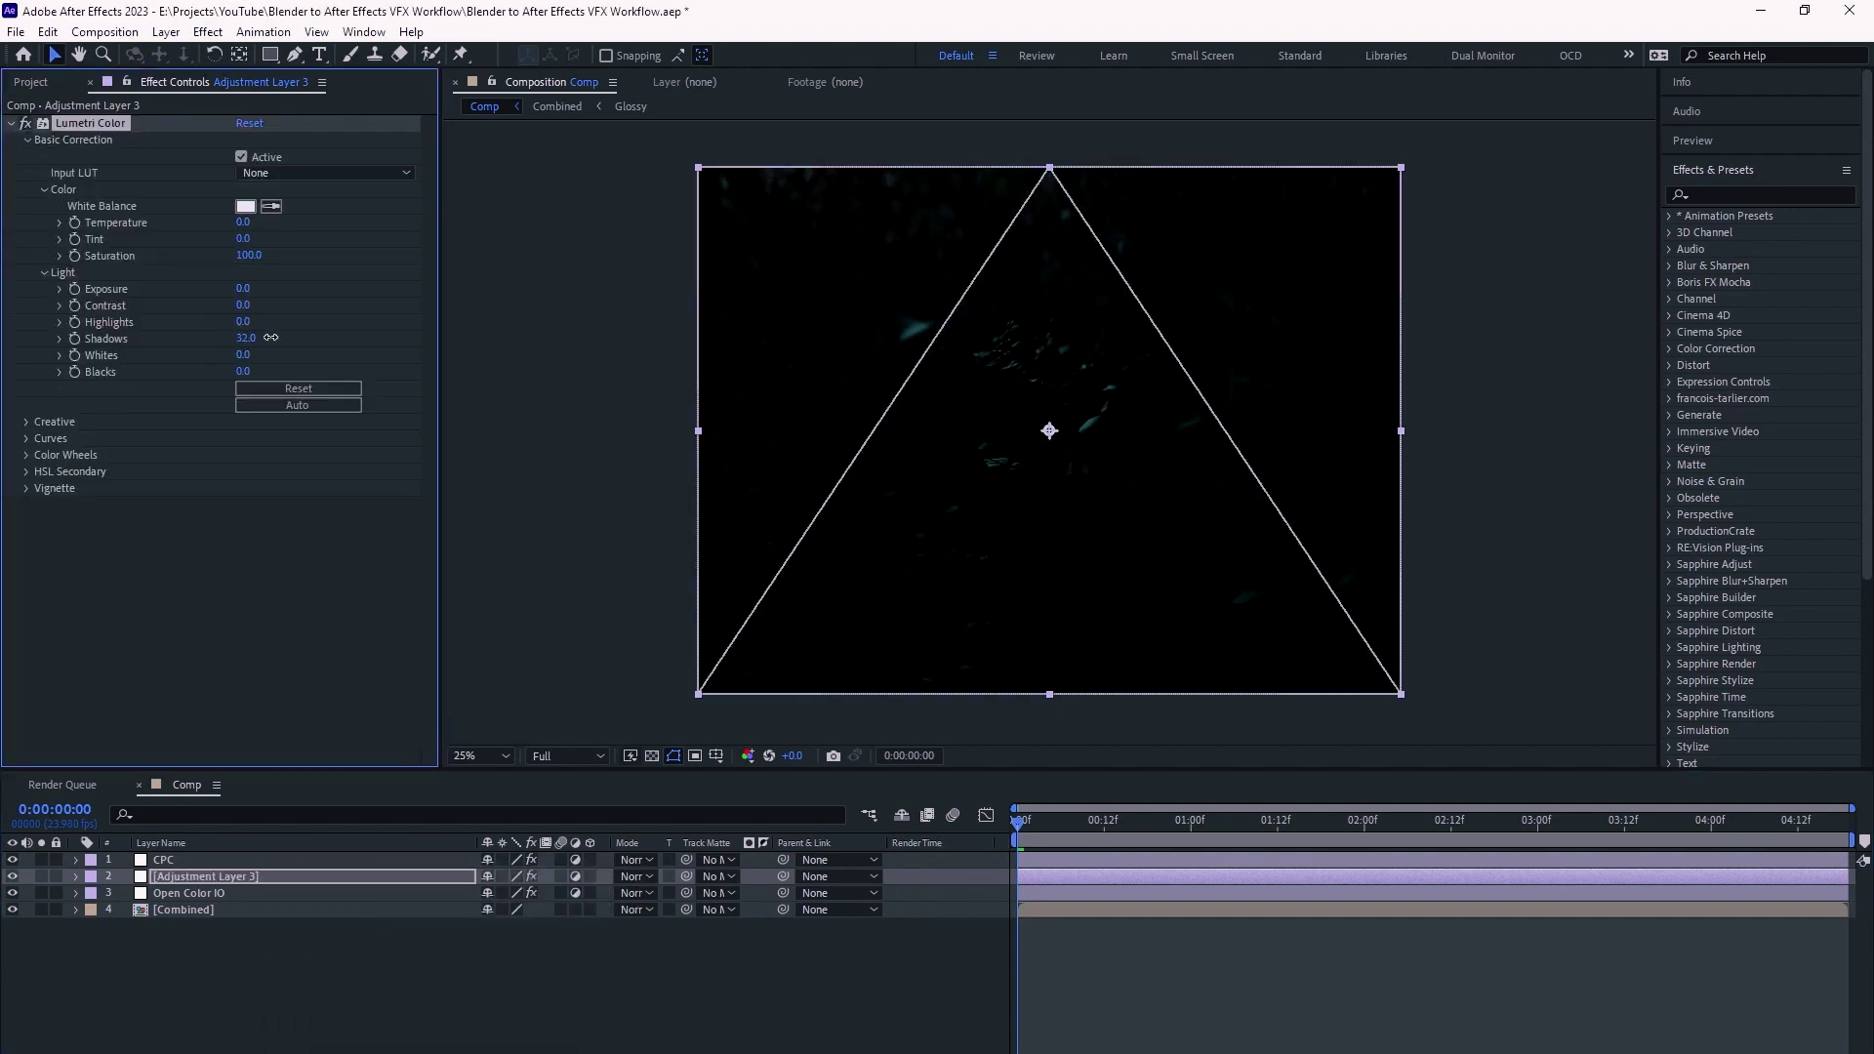
- Raise Lumetri exposure to 1.2 and bend the RGB curve into an S shape
drag(242, 288, 255, 289)
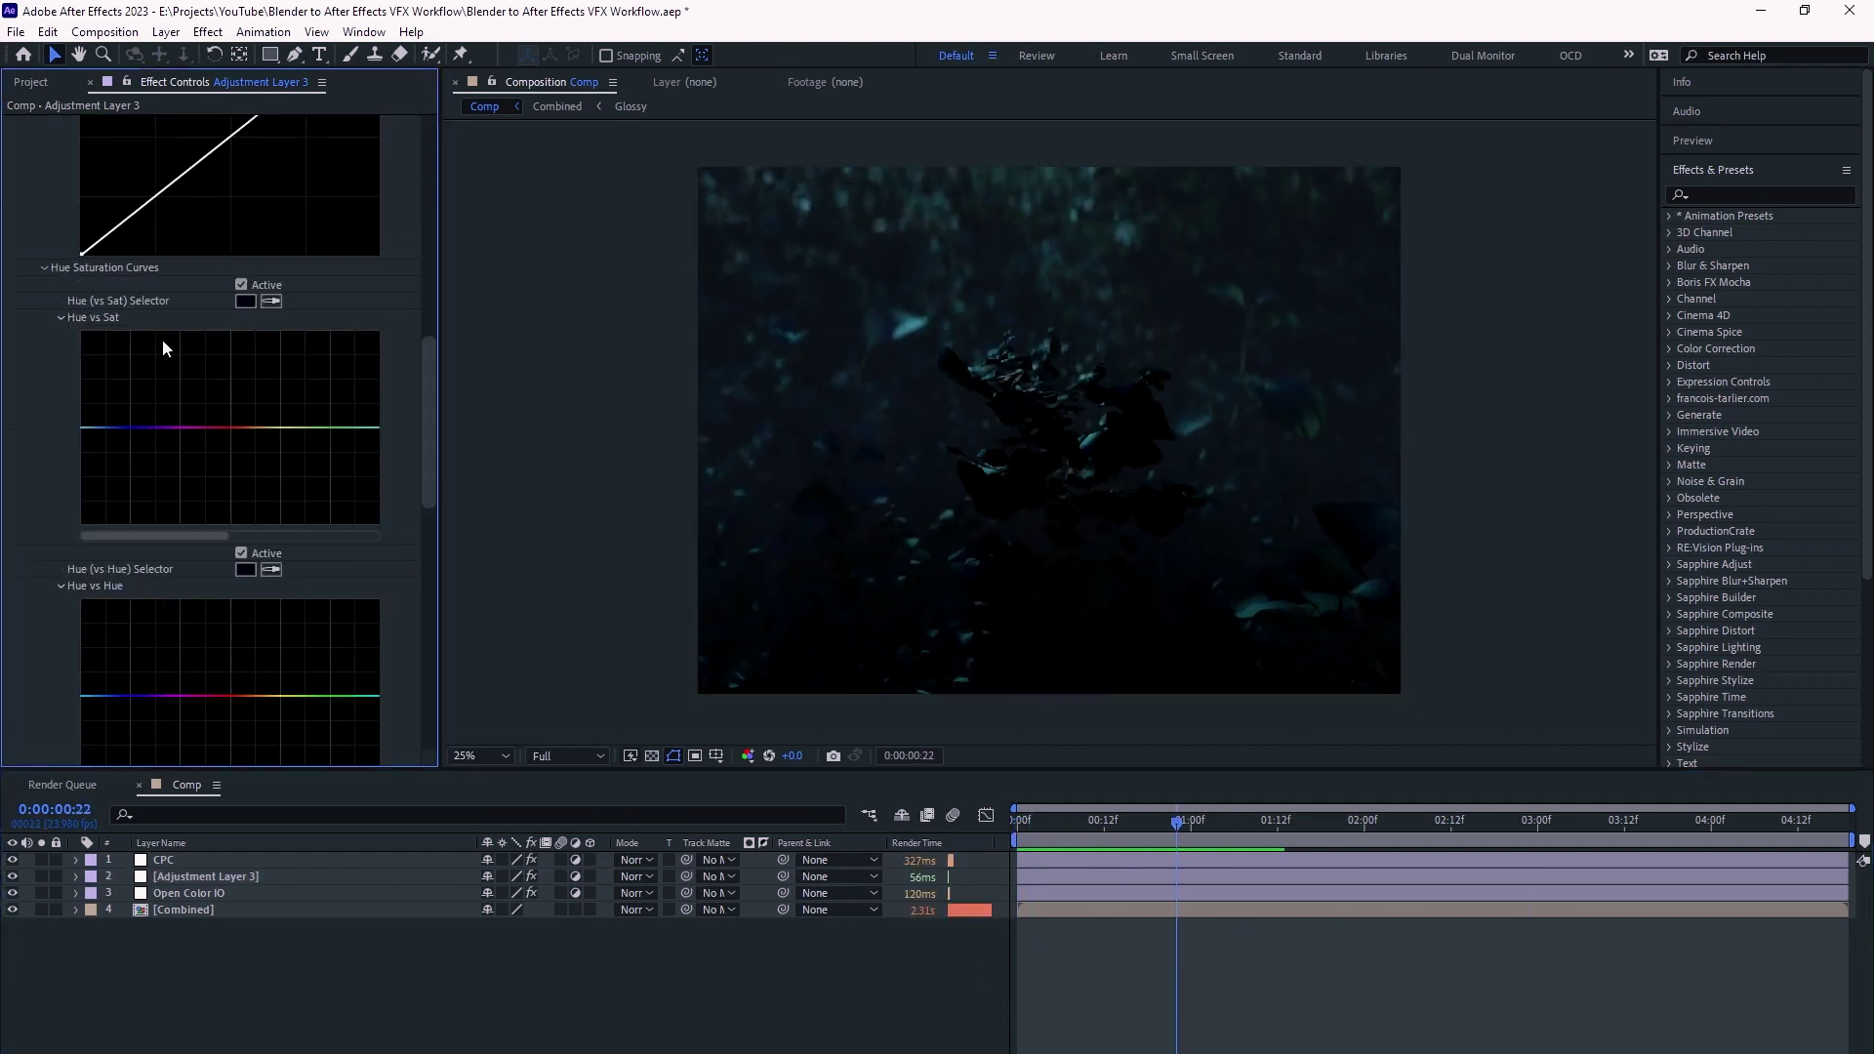
scroll(162, 338, up, 2)
drag(322, 337, 291, 332)
drag(158, 462, 158, 469)
drag(243, 406, 252, 414)
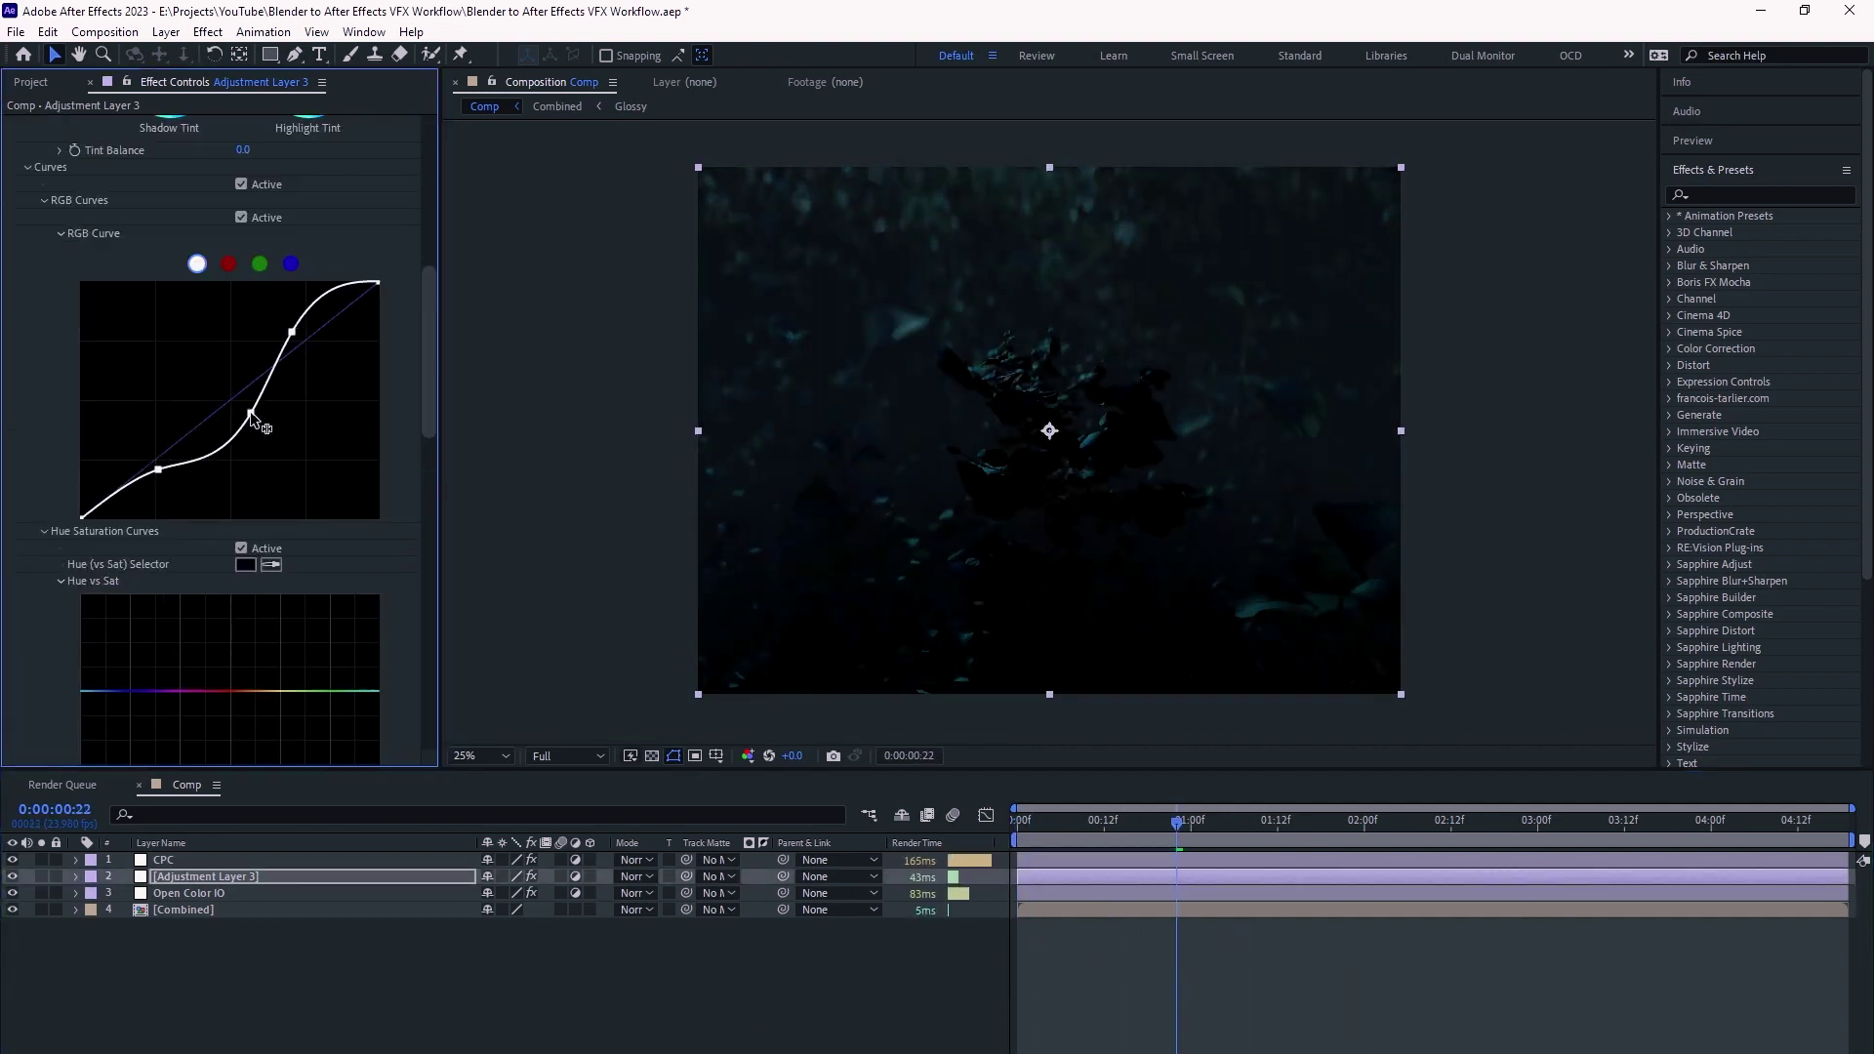
- Apply the Fuji F125 Kodak 2393 look at intensity 11 and launch the Chromatic Abberator script
scroll(96, 447, up, 5)
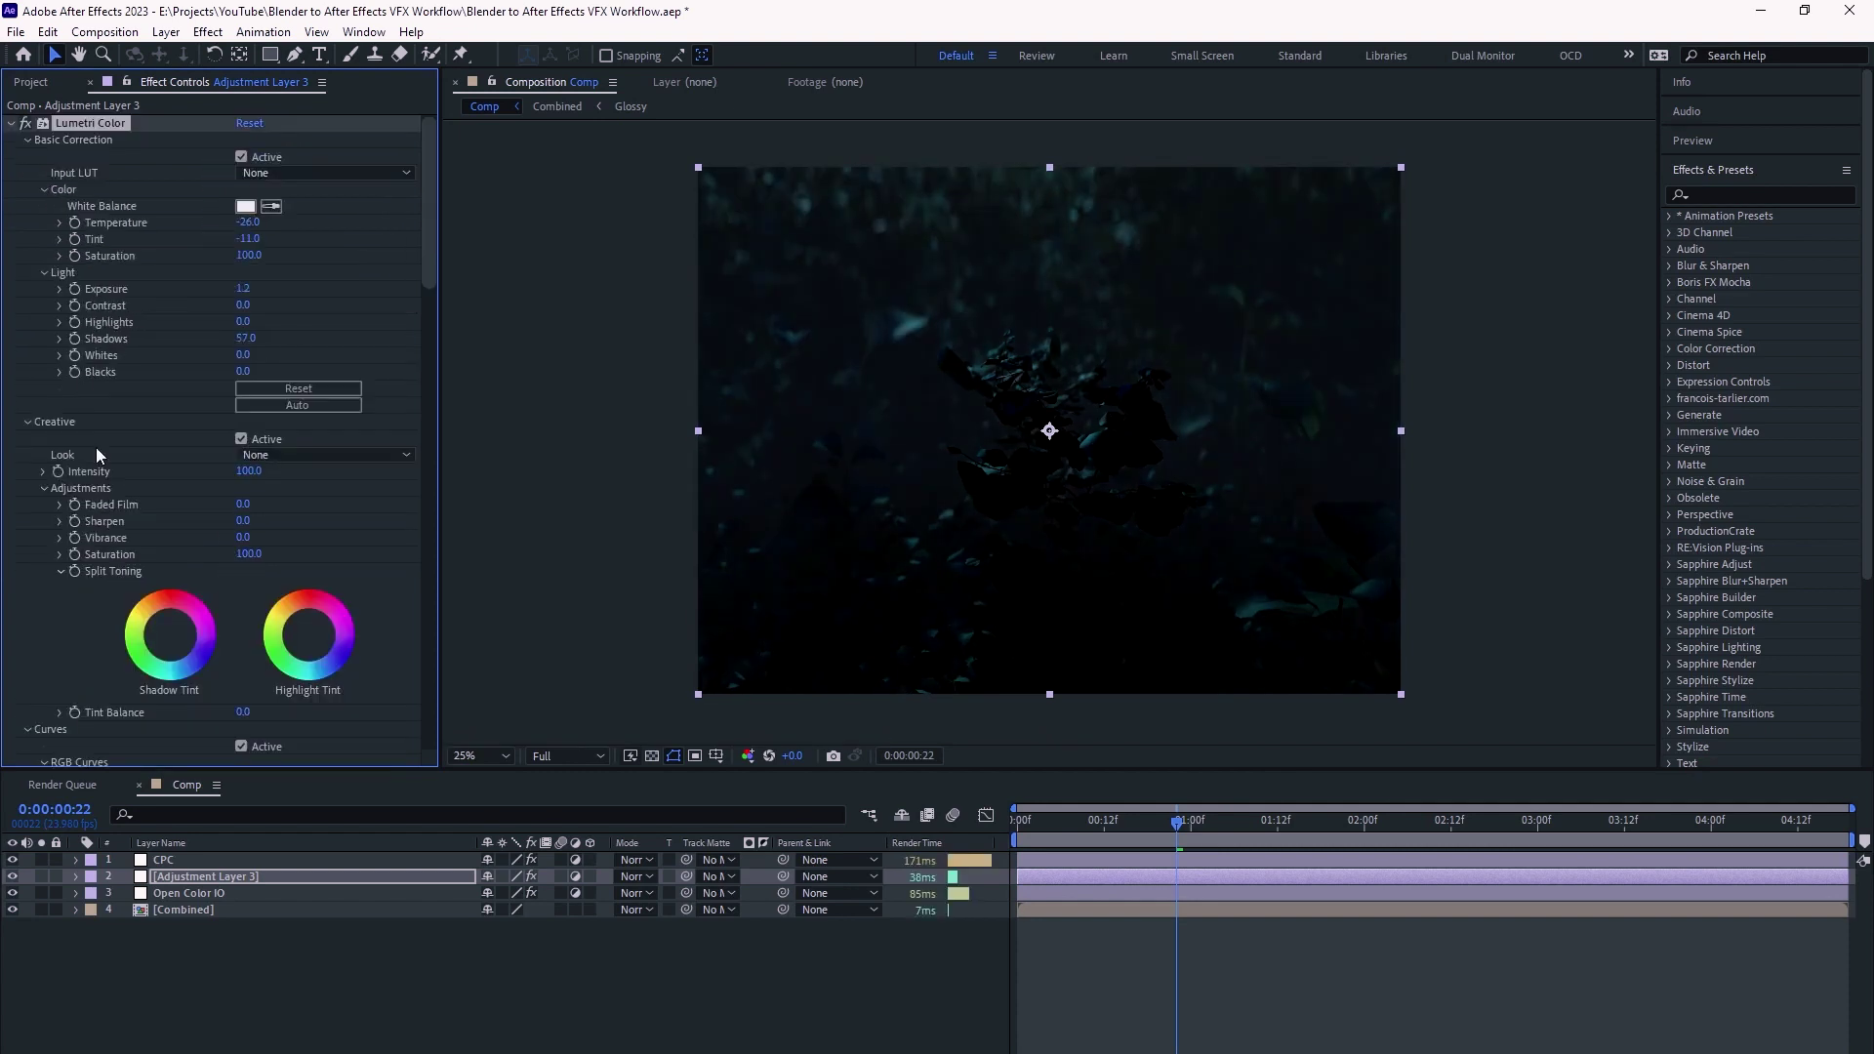
click(336, 455)
click(245, 477)
text(1)
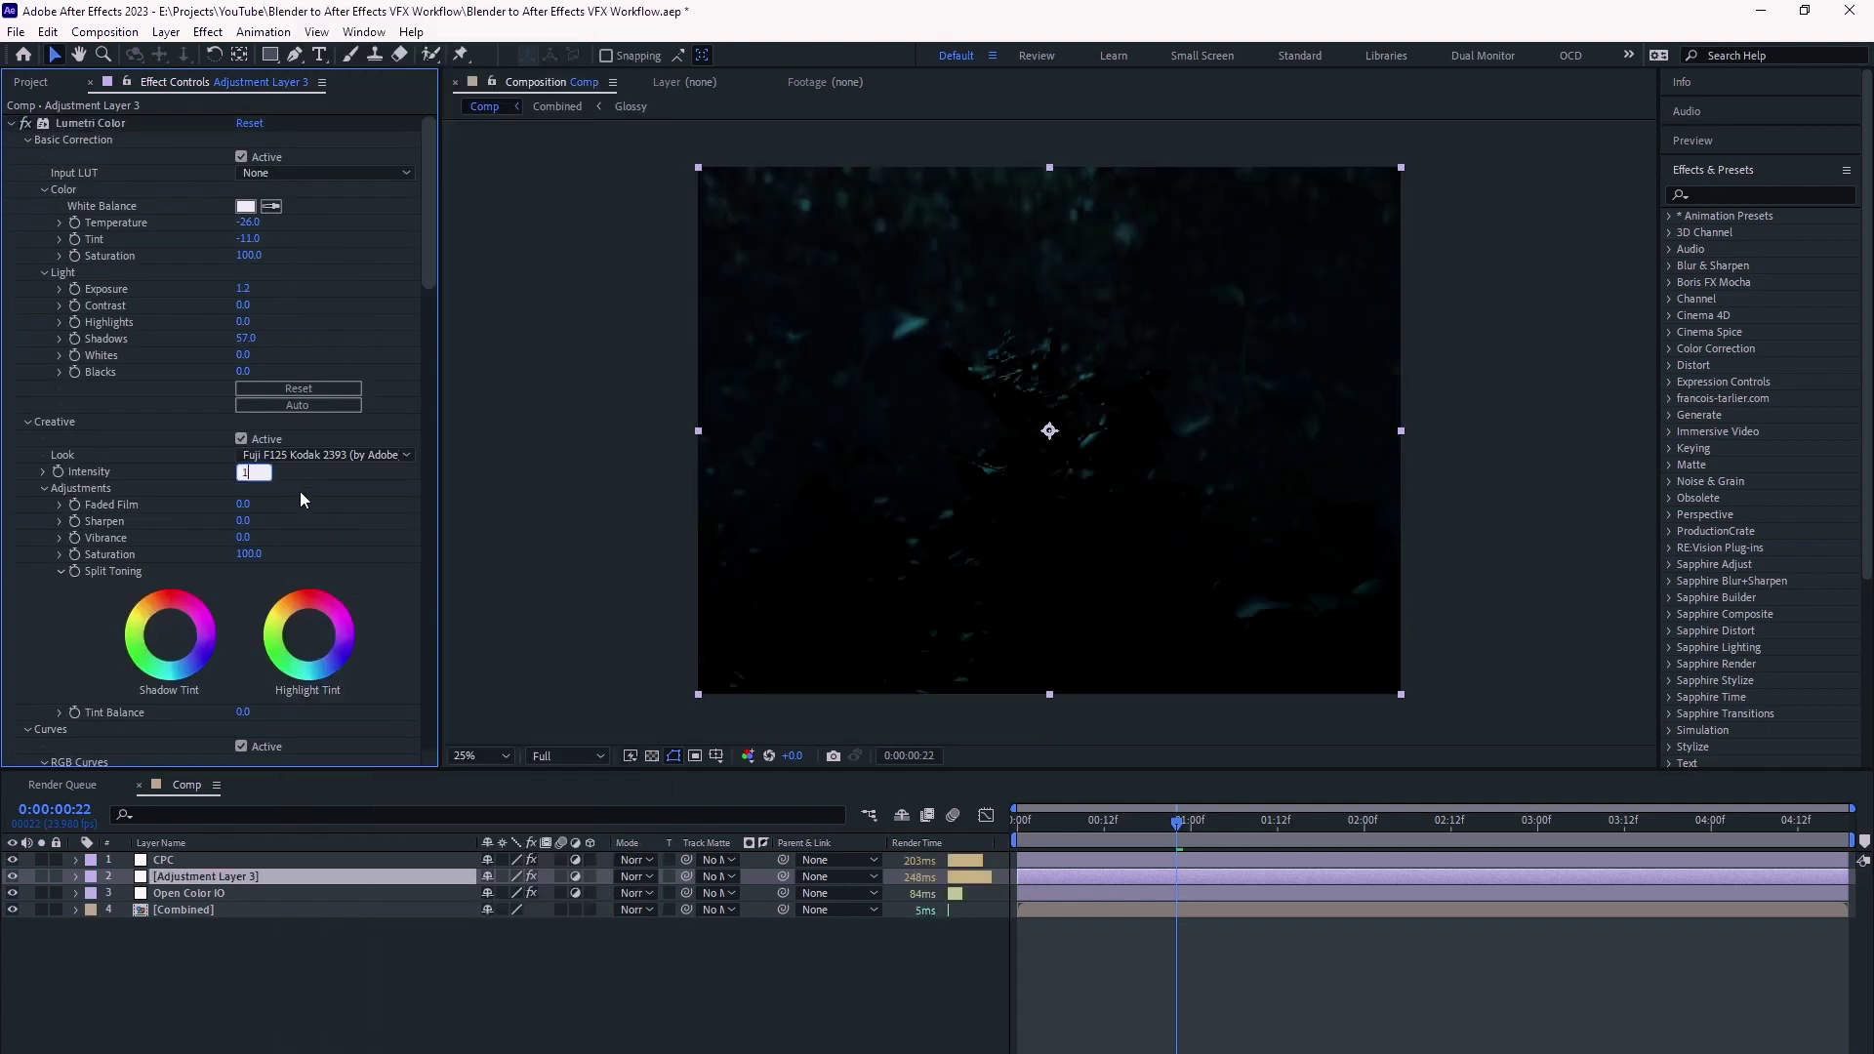
text(1)
key(Return)
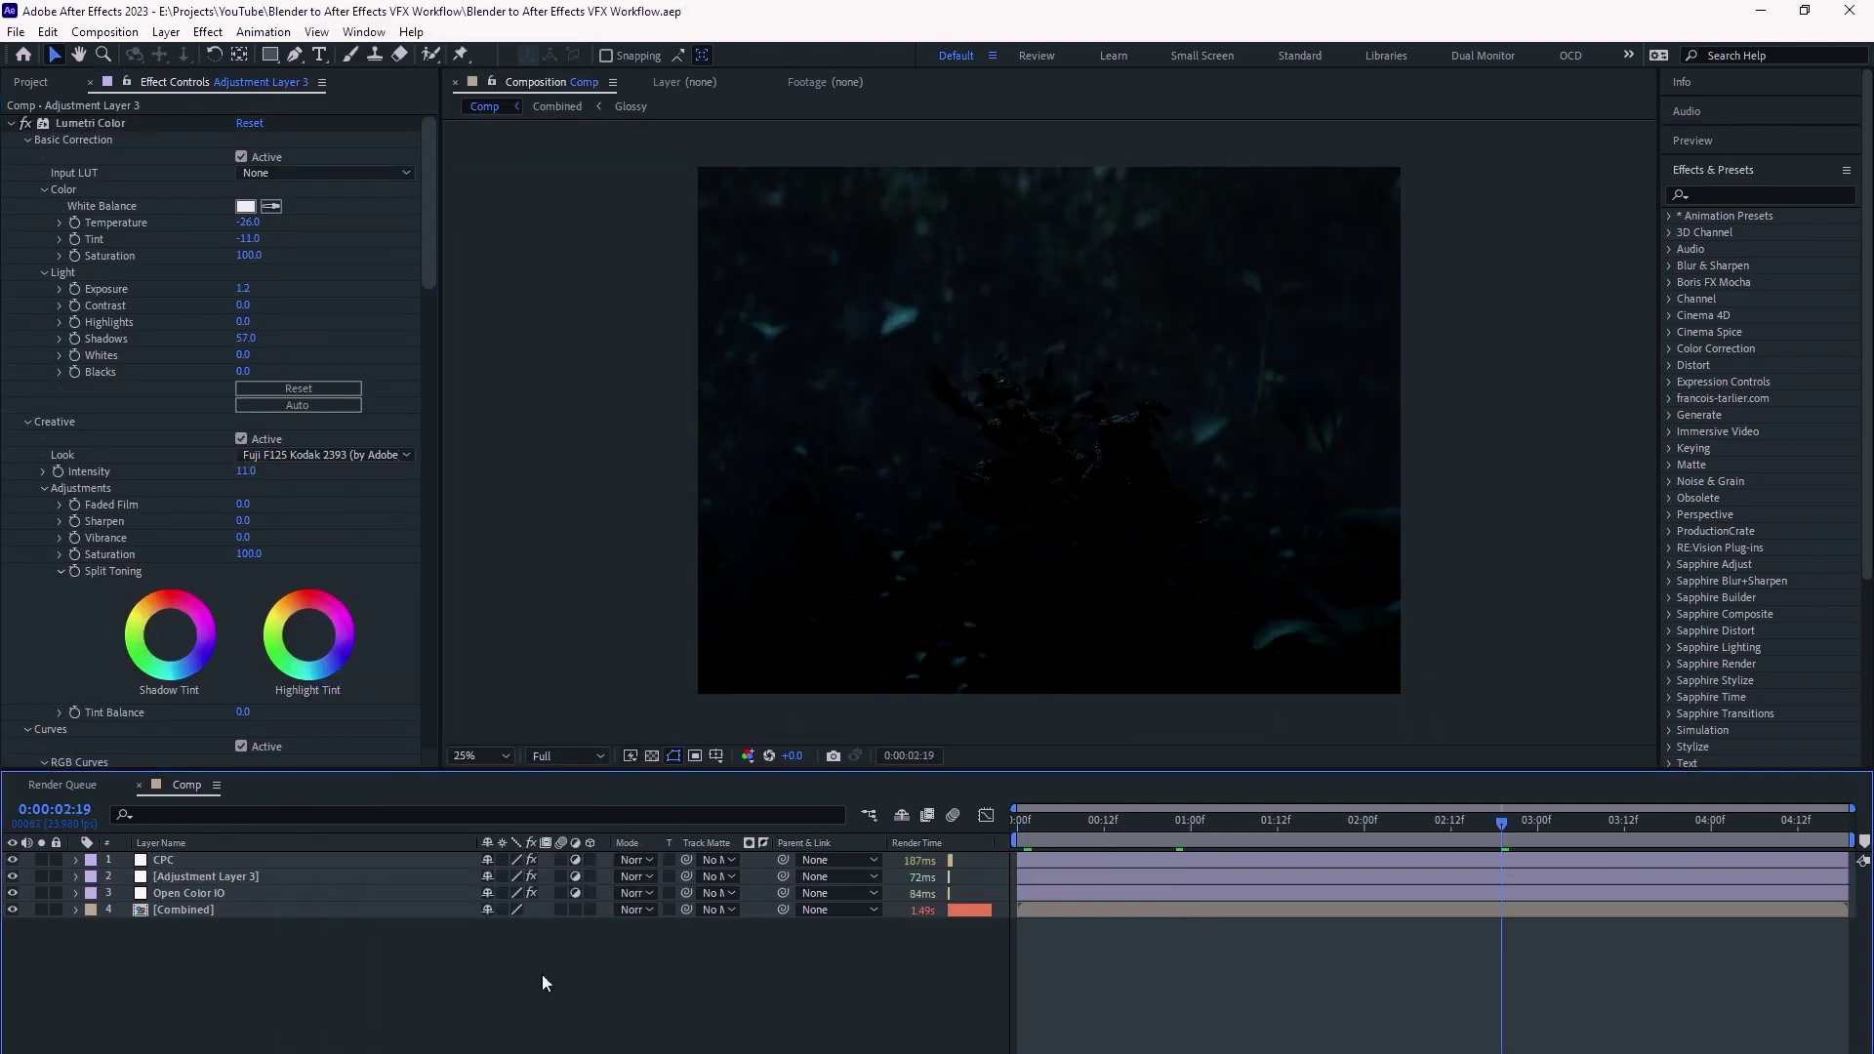
click(15, 31)
click(420, 694)
- Create the lens chromatic aberration, apply S_Shake on a new adjustment layer, and queue Comp in Media Encoder
click(983, 720)
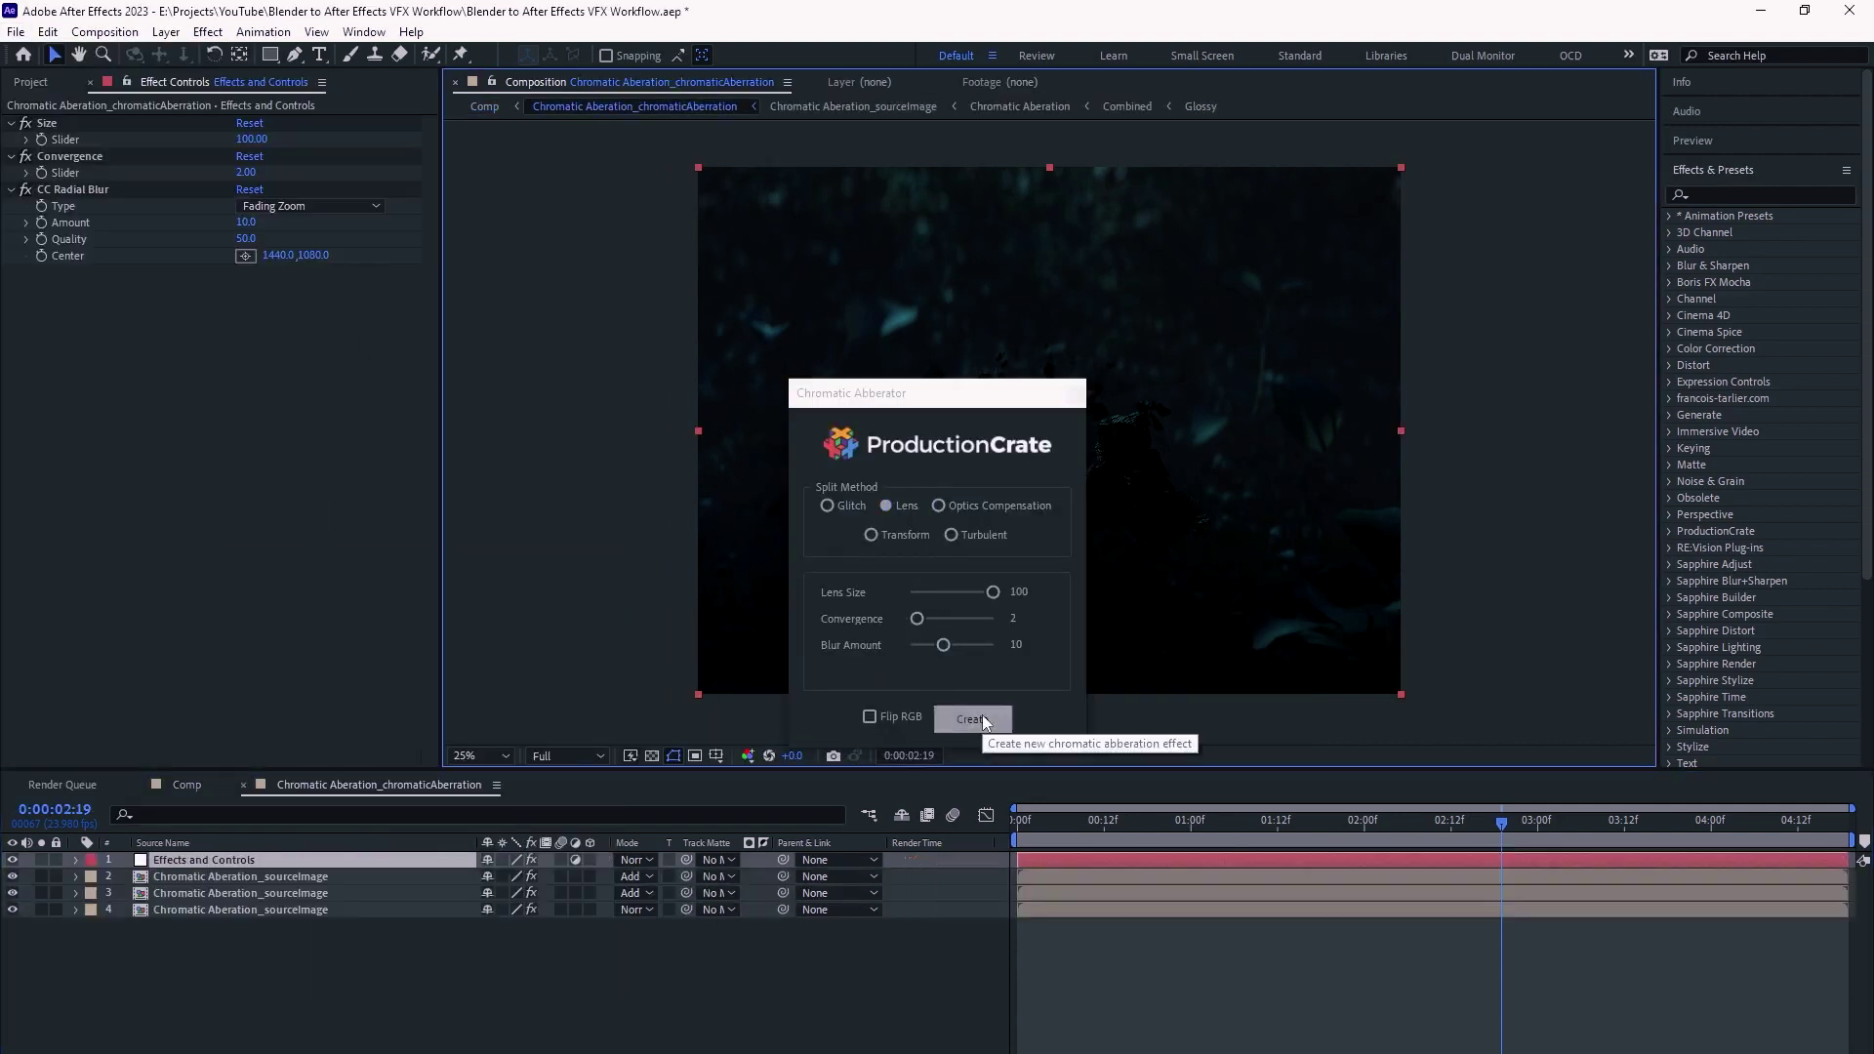
key(Tab)
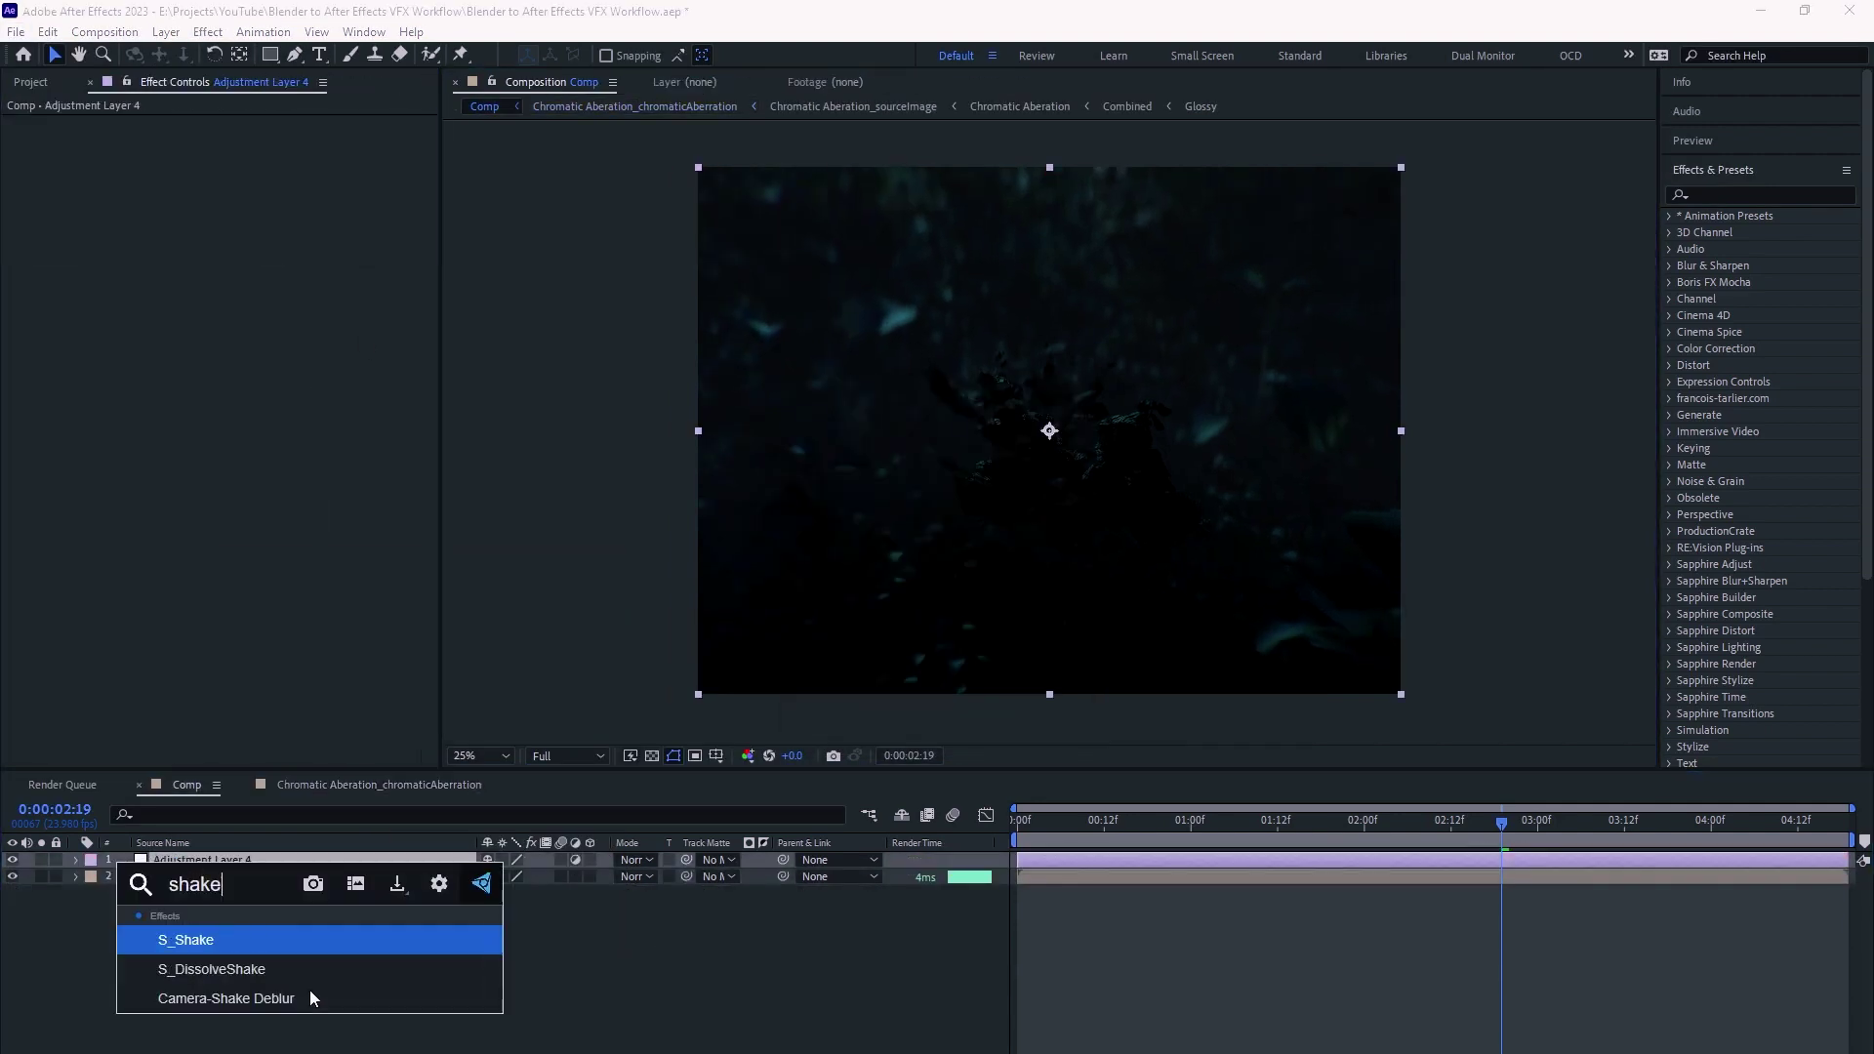
key(Return)
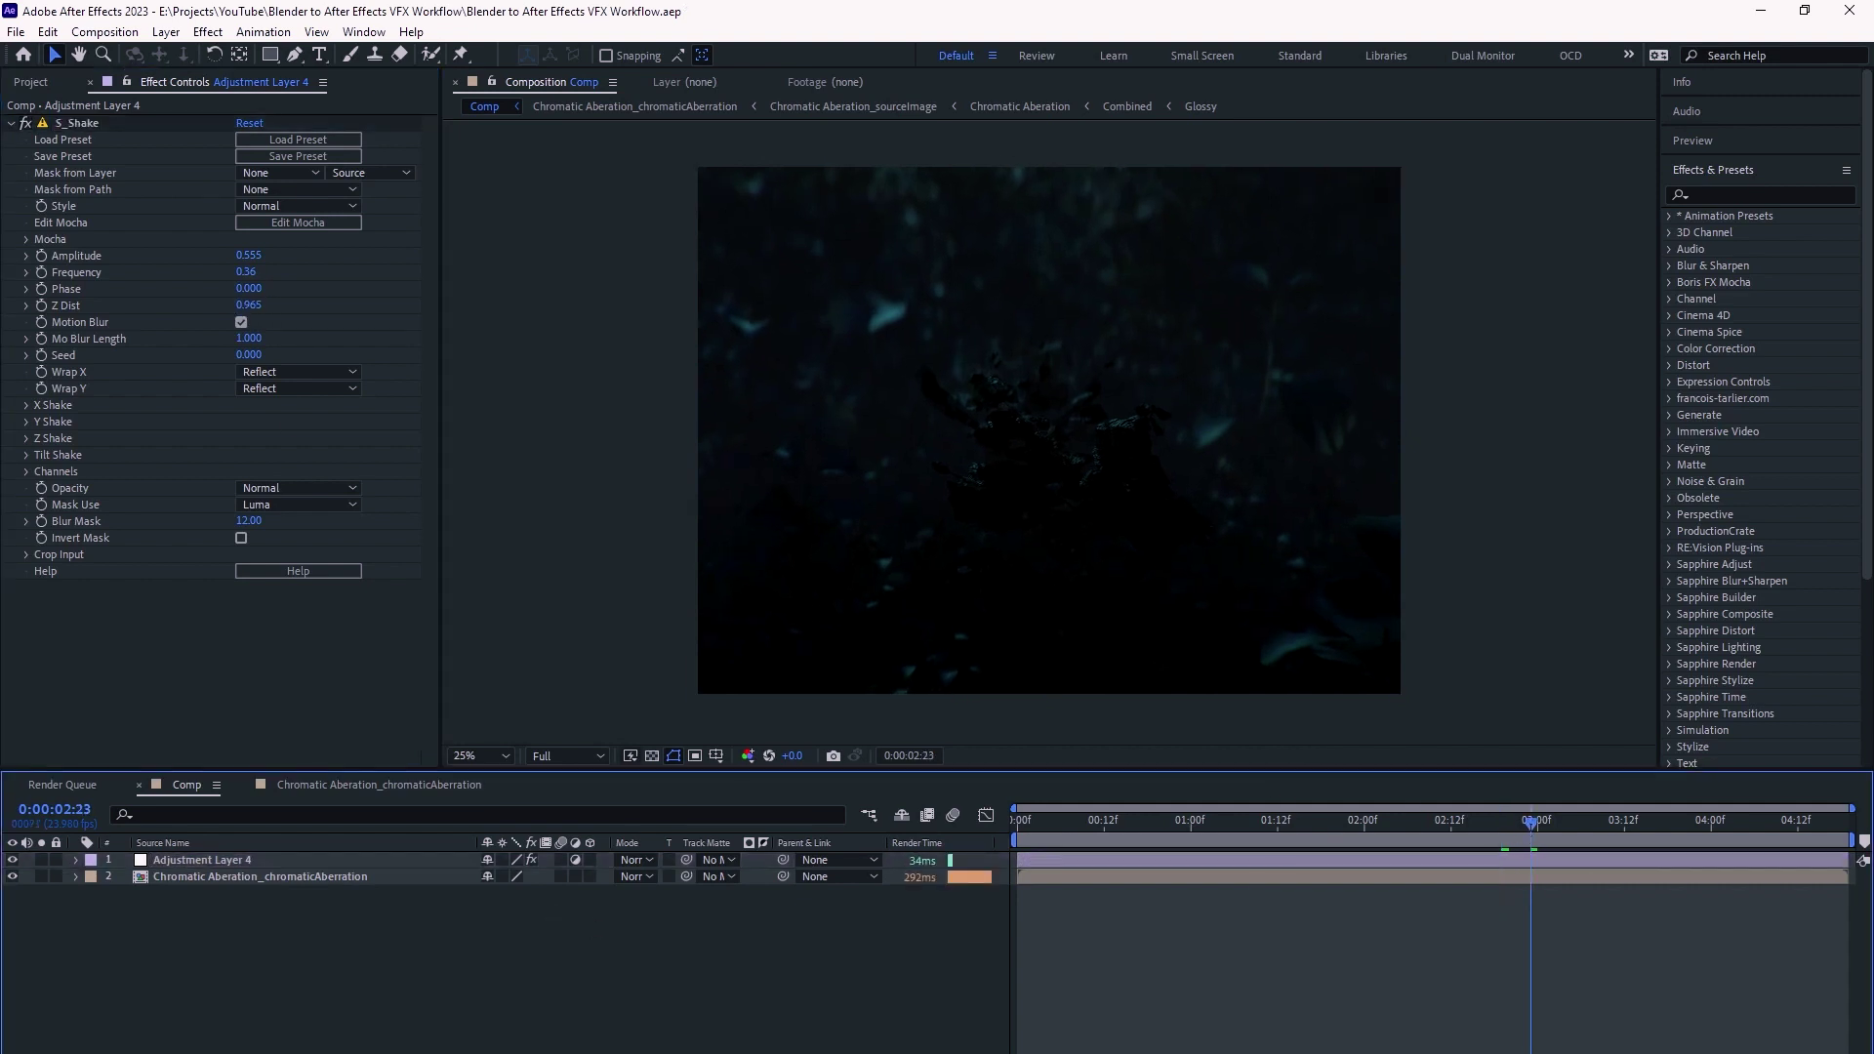
click(104, 31)
click(195, 182)
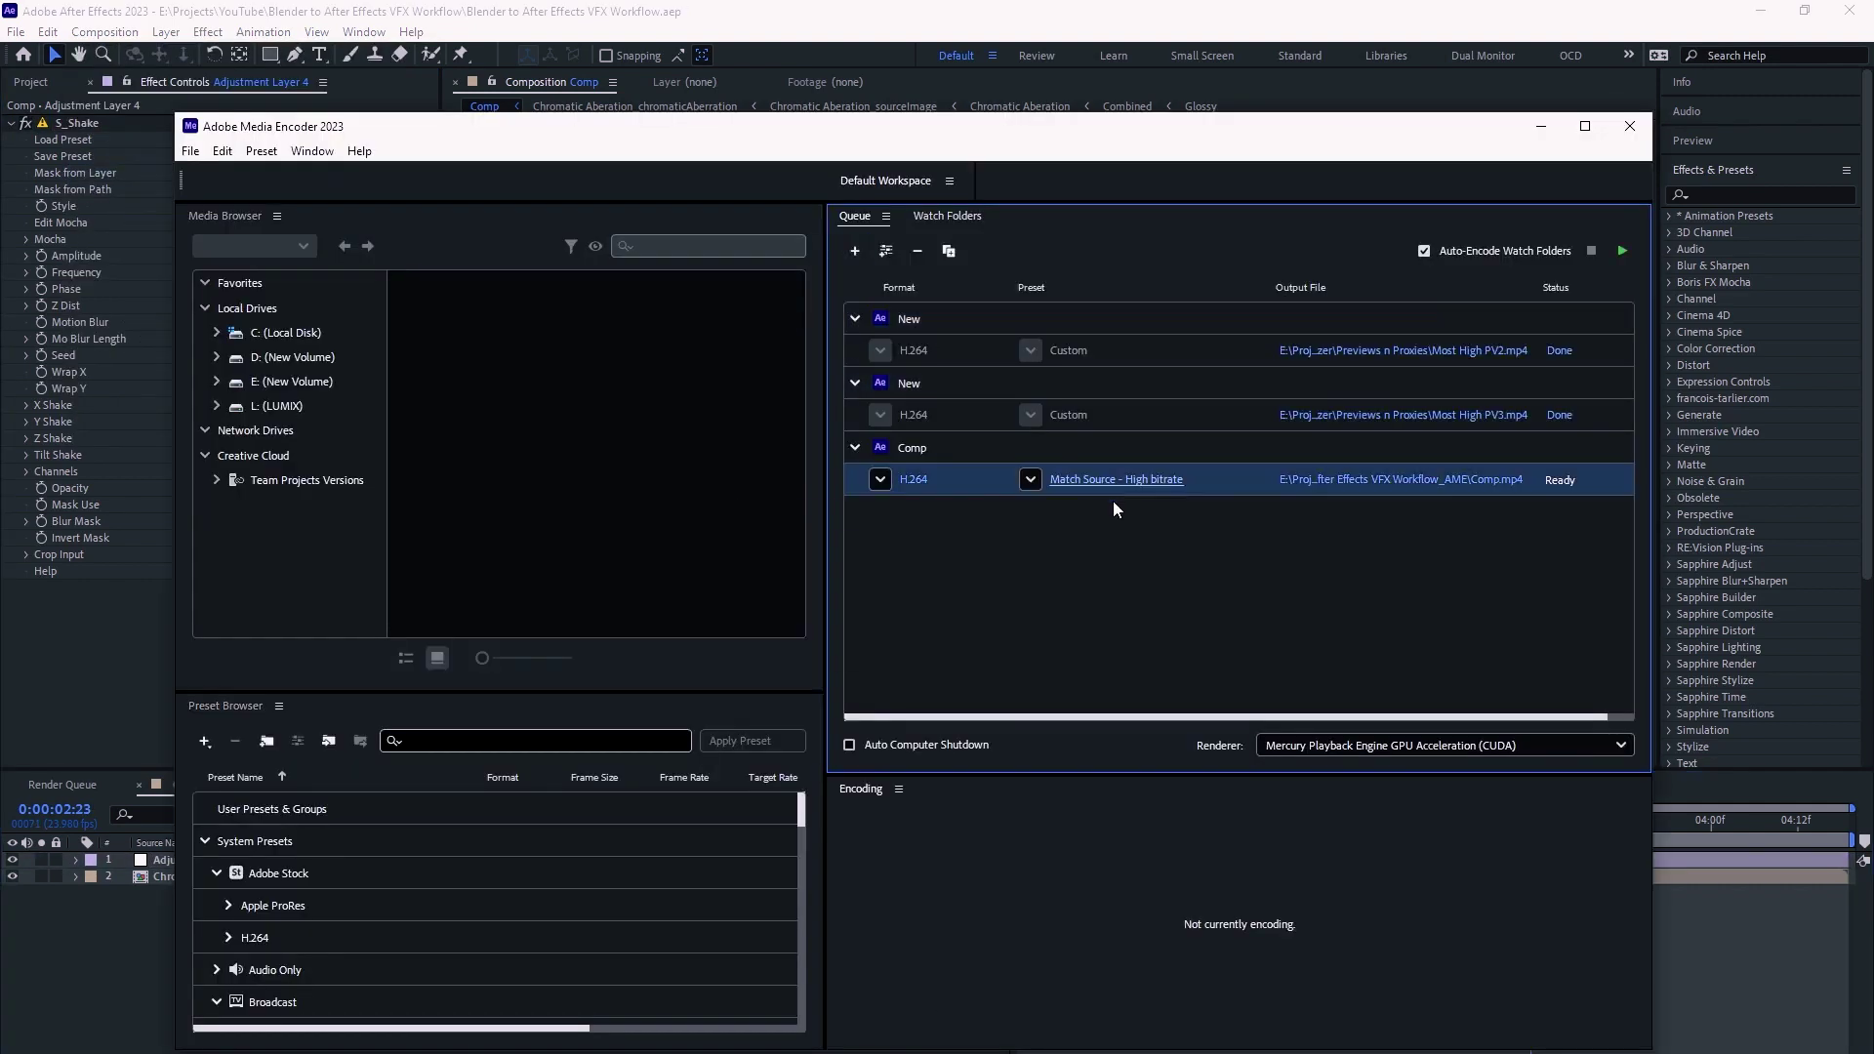